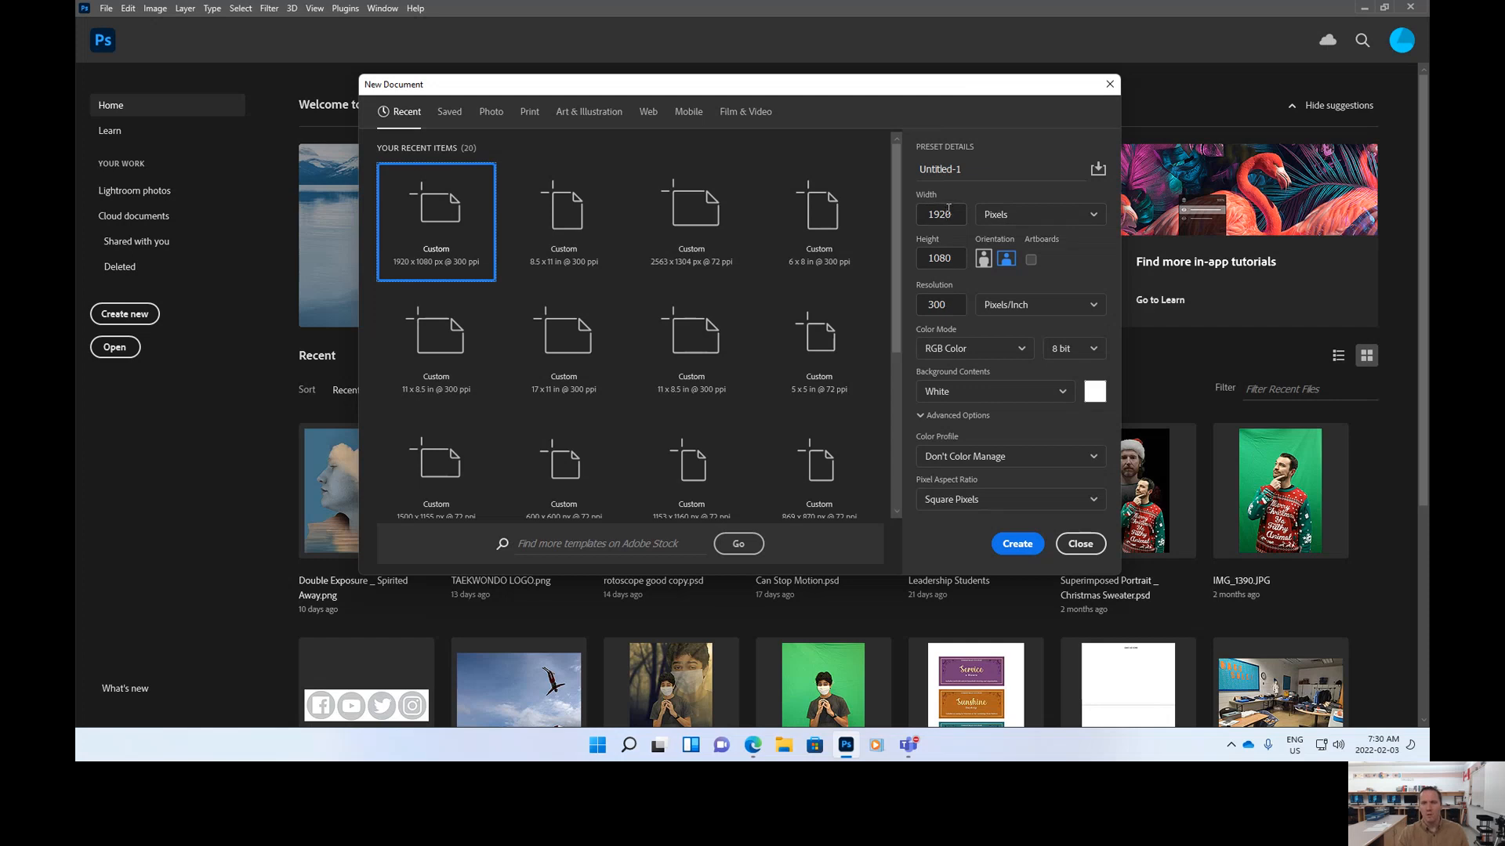
Create a new document in inches: width 8.5, height 11, at 300 ppi
{"action": "left_click", "coordinate": [1009, 215]}
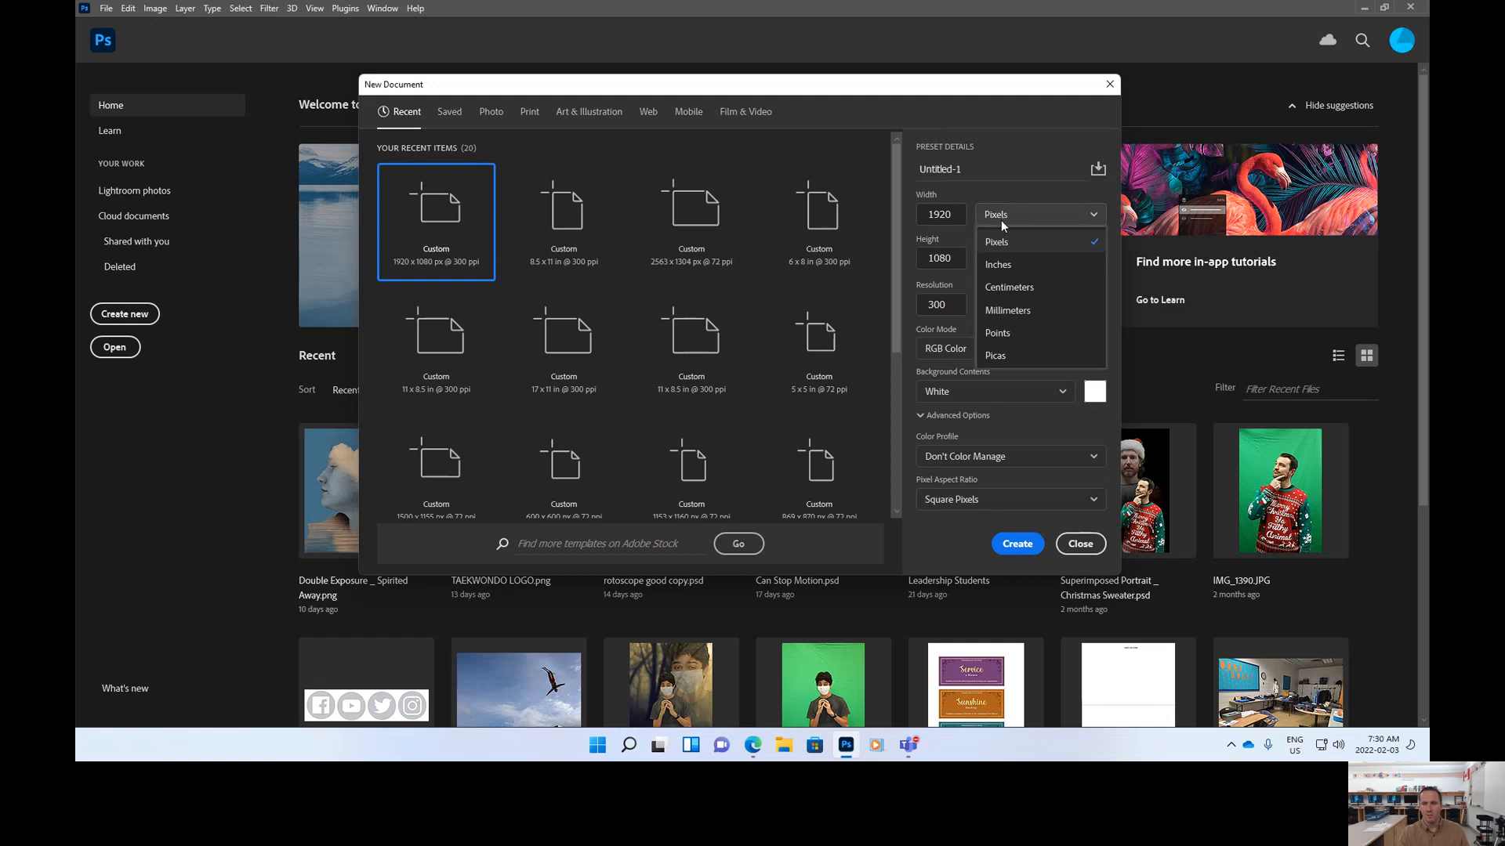
{"action": "left_click", "coordinate": [999, 269]}
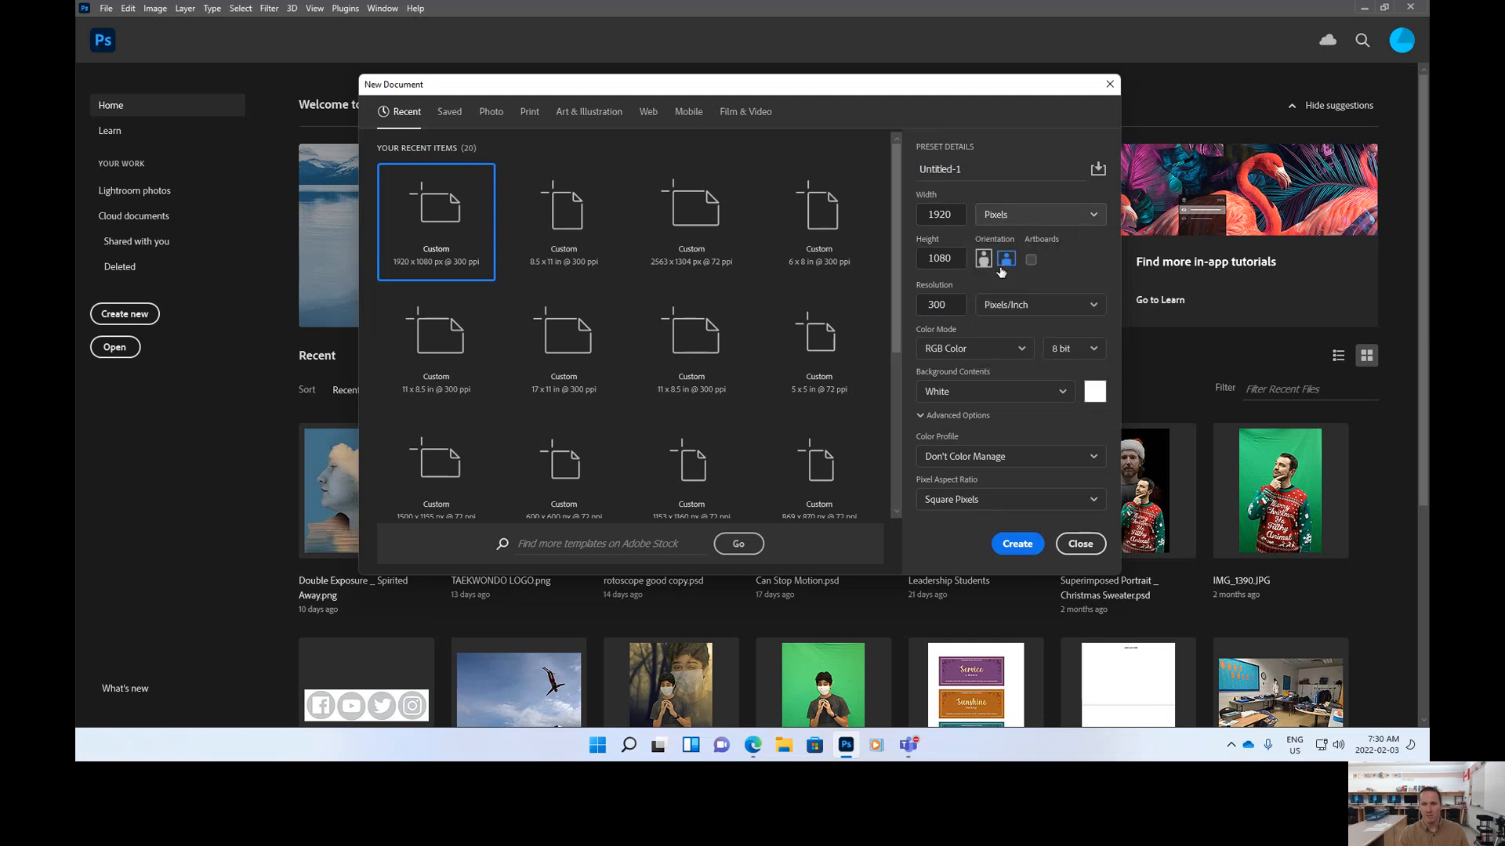
{"action": "double_click", "coordinate": [935, 214]}
{"action": "type", "text": "8.5"}
{"action": "double_click", "coordinate": [962, 261]}
{"action": "type", "text": "11"}
{"action": "left_click", "coordinate": [946, 305]}
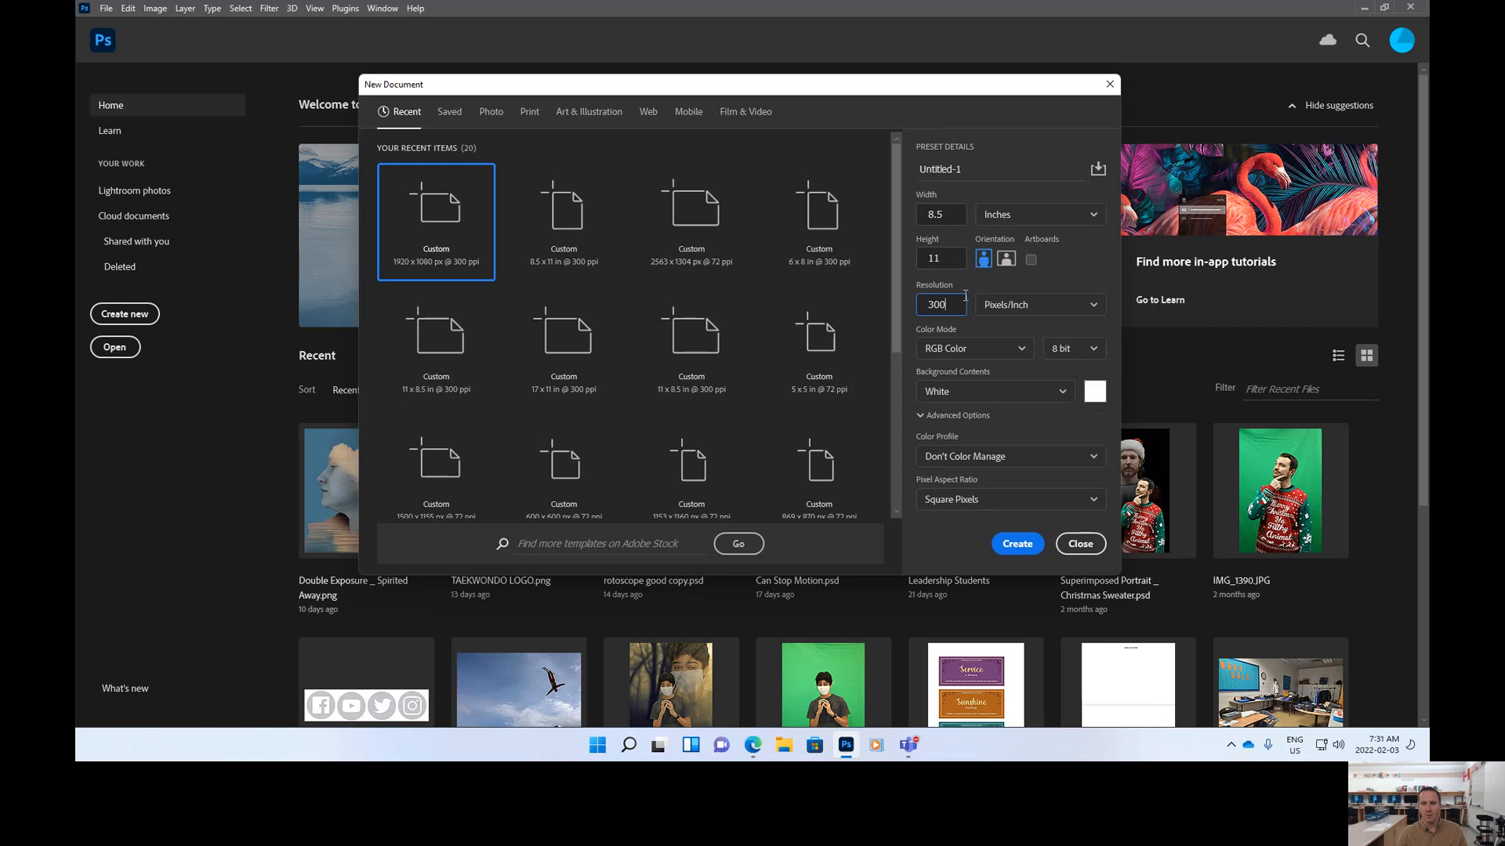
{"action": "left_click", "coordinate": [948, 214]}
{"action": "left_click", "coordinate": [1021, 548]}
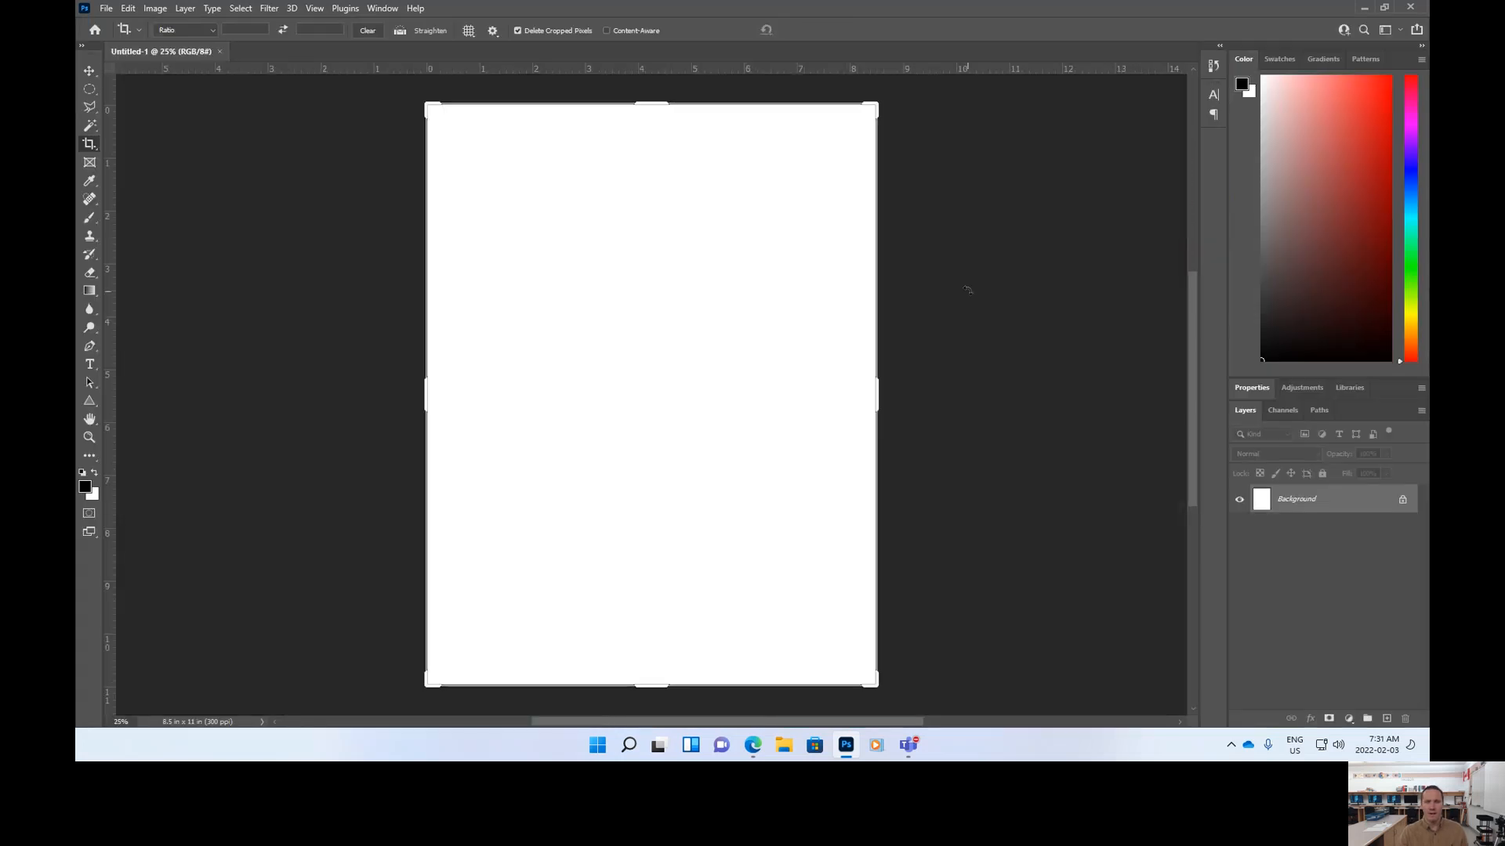
Dismiss the crop frame on the blank page and select the Move tool
{"action": "left_click", "coordinate": [538, 229]}
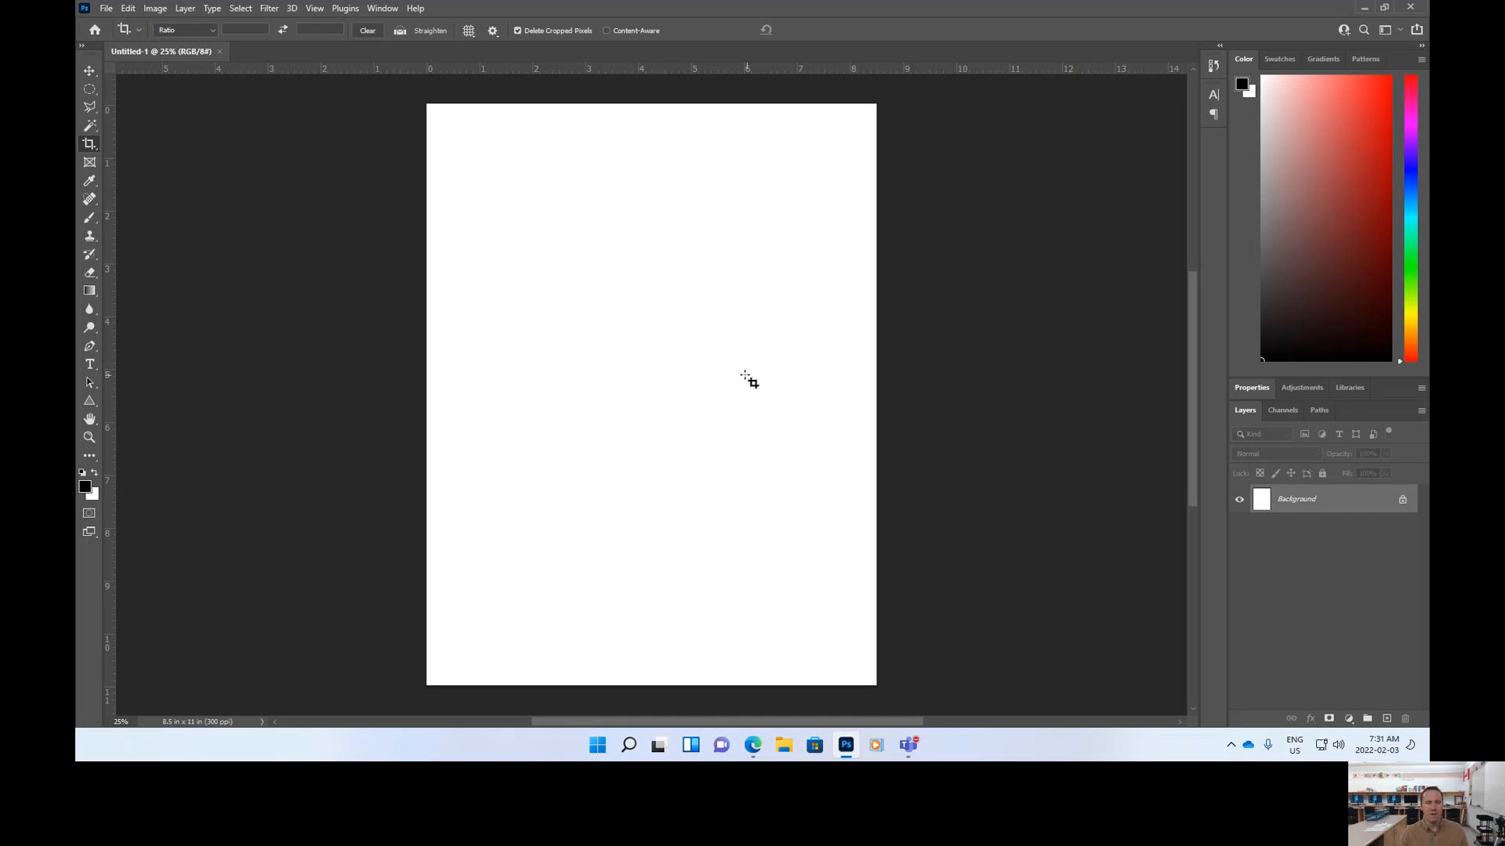
{"action": "left_click", "coordinate": [90, 71]}
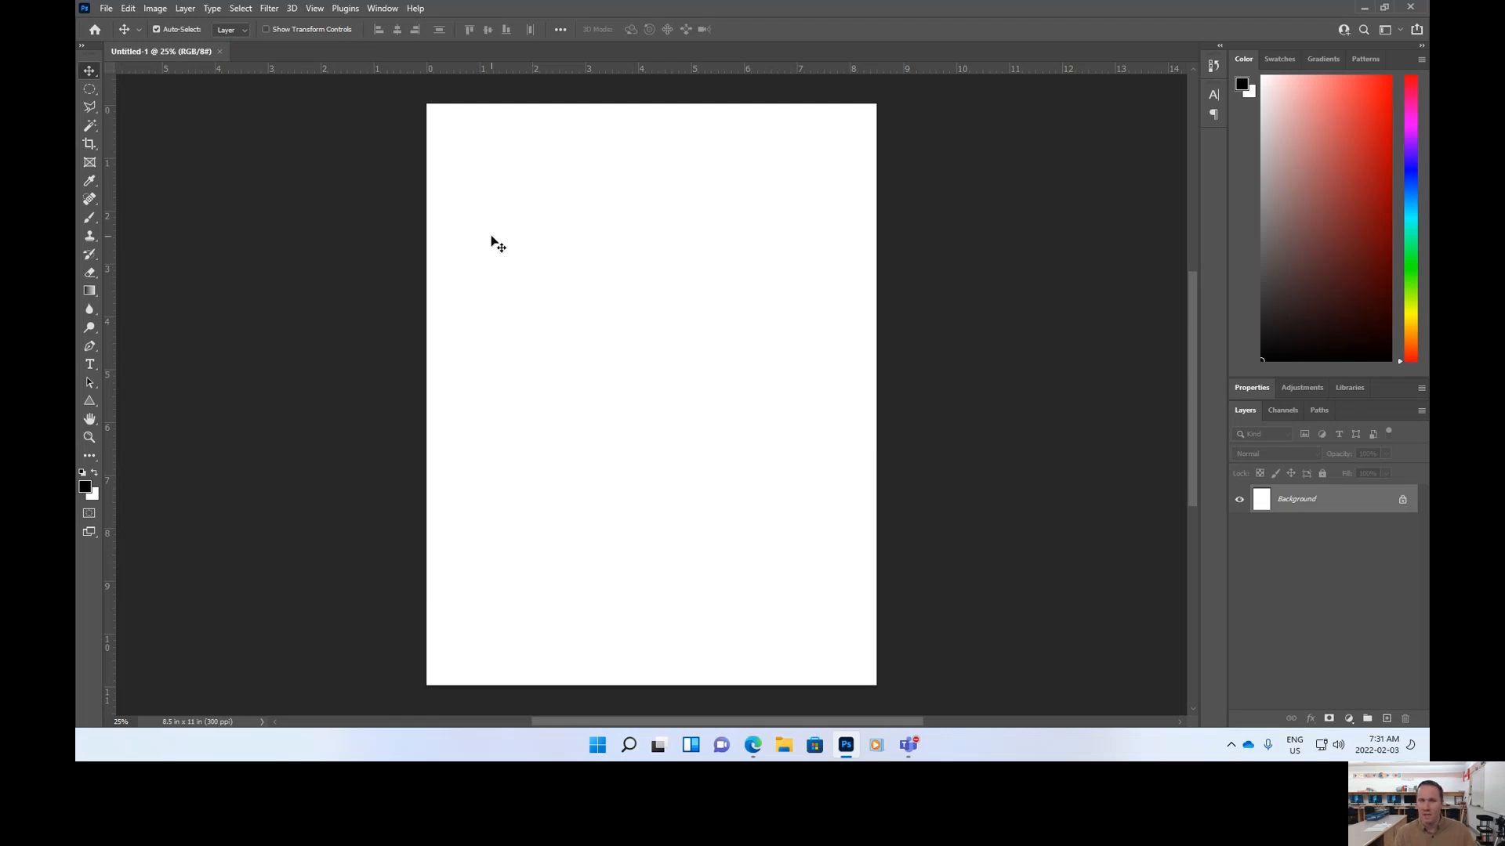
Start File > Save As to this computer and browse to the Students Shared (J:) drive
{"action": "left_click", "coordinate": [107, 9]}
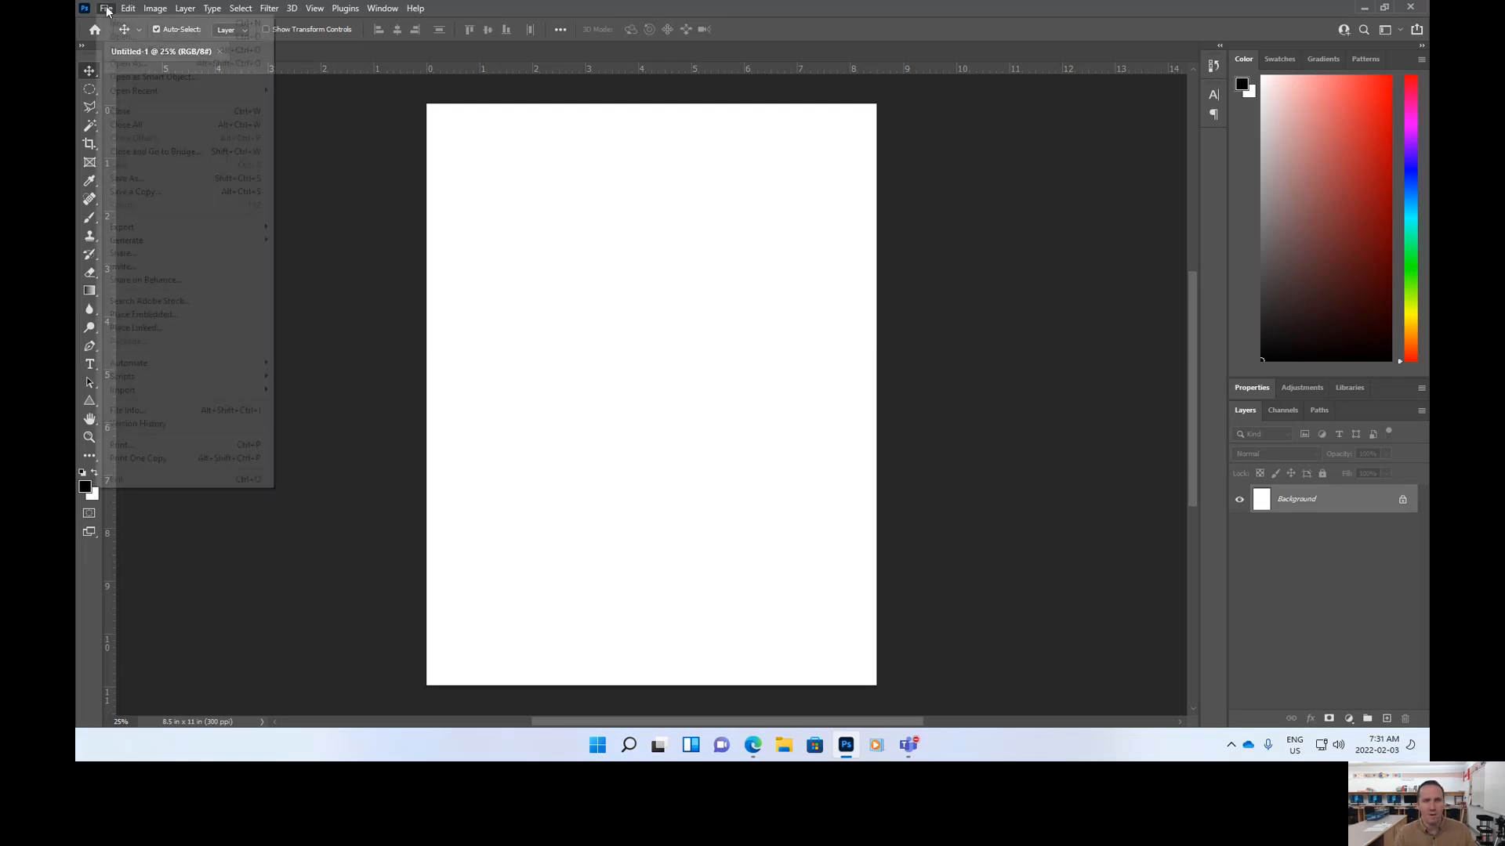
{"action": "left_click", "coordinate": [156, 184]}
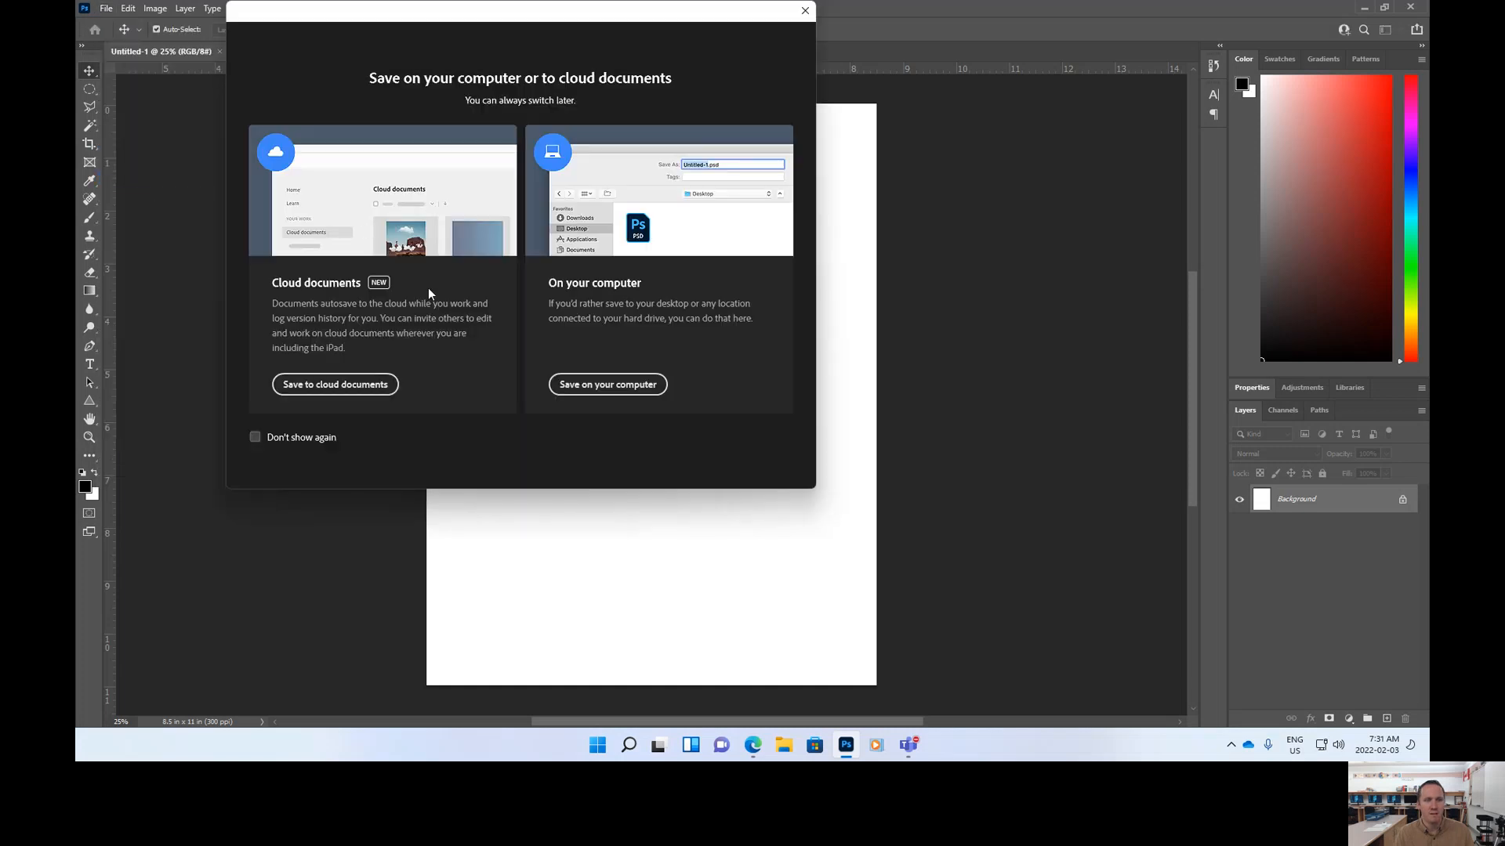
{"action": "left_click", "coordinate": [633, 386]}
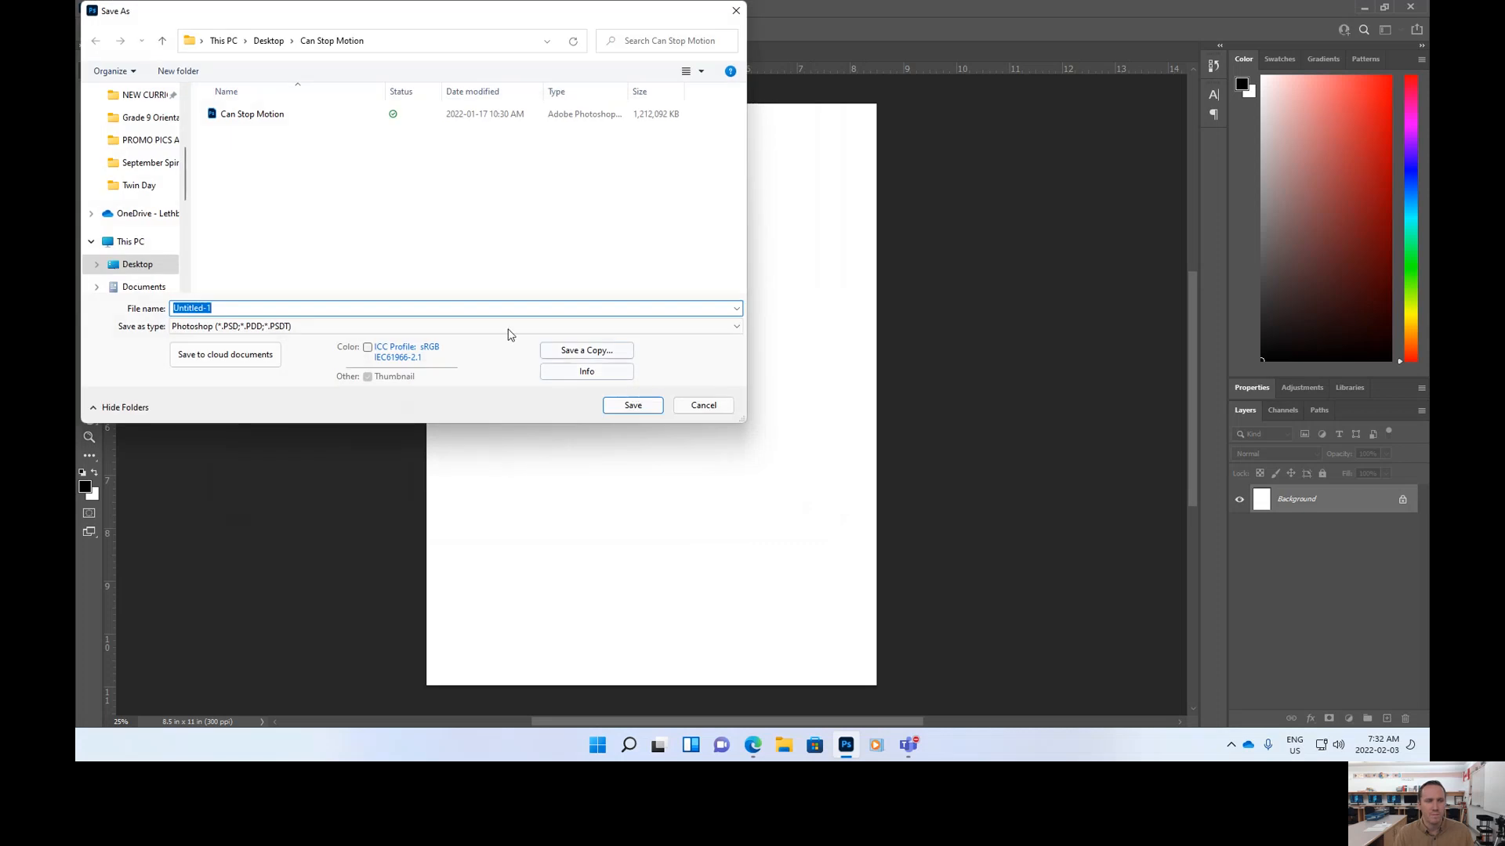
{"action": "scroll", "coordinate": [151, 185], "scroll_direction": "down", "scroll_amount": 1}
{"action": "scroll", "coordinate": [149, 186], "scroll_direction": "down", "scroll_amount": 3}
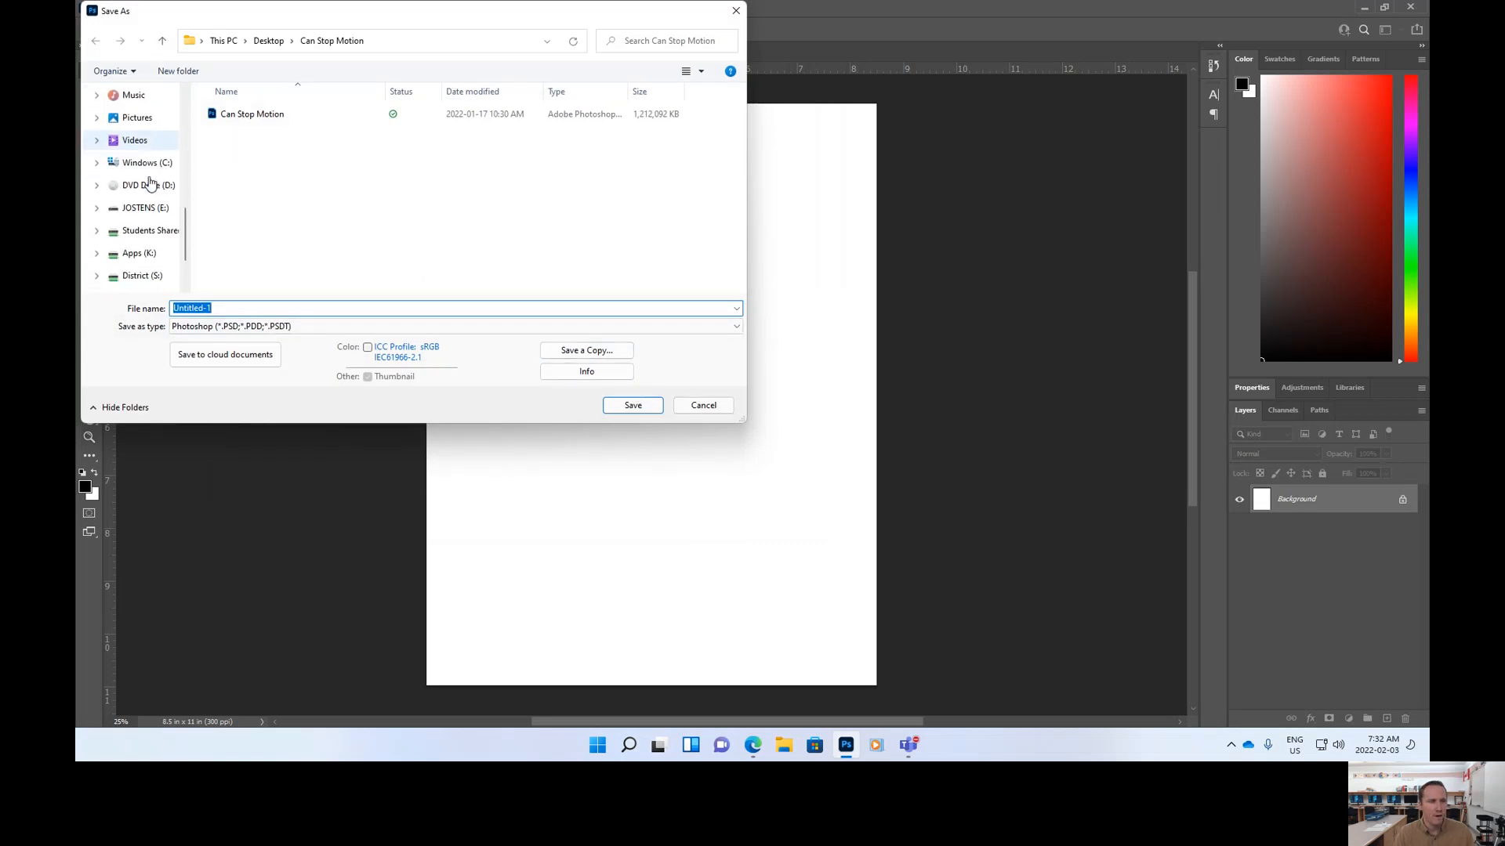
{"action": "left_click", "coordinate": [118, 235]}
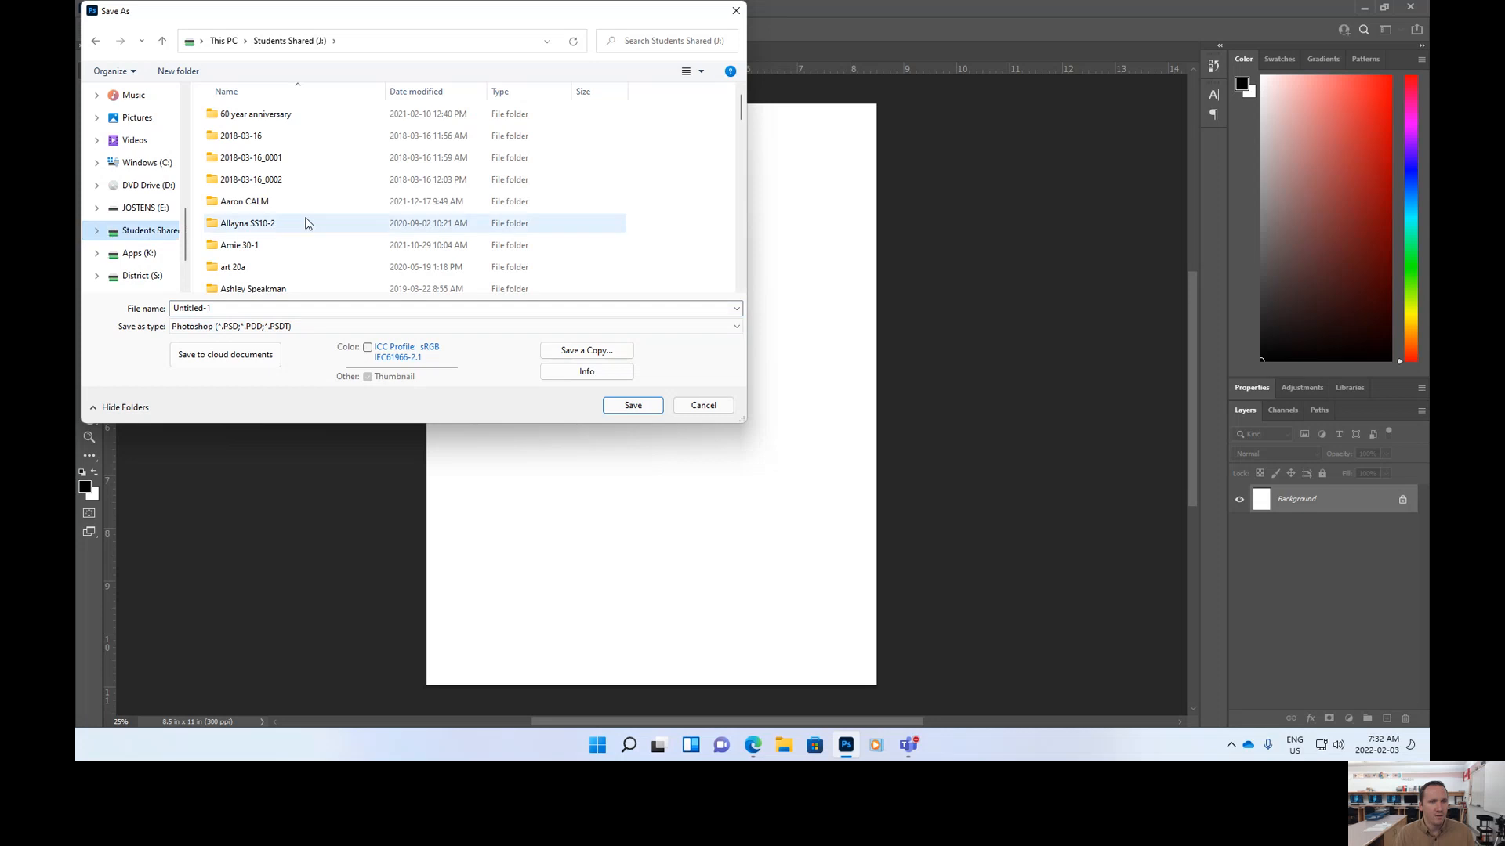
{"action": "left_click_drag", "start_coordinate": [742, 420], "coordinate": [776, 421]}
{"action": "left_click_drag", "start_coordinate": [527, 13], "coordinate": [760, 85]}
{"action": "scroll", "coordinate": [960, 211], "scroll_direction": "down", "scroll_amount": 2}
{"action": "left_click_drag", "start_coordinate": [1006, 200], "coordinate": [1006, 315]}
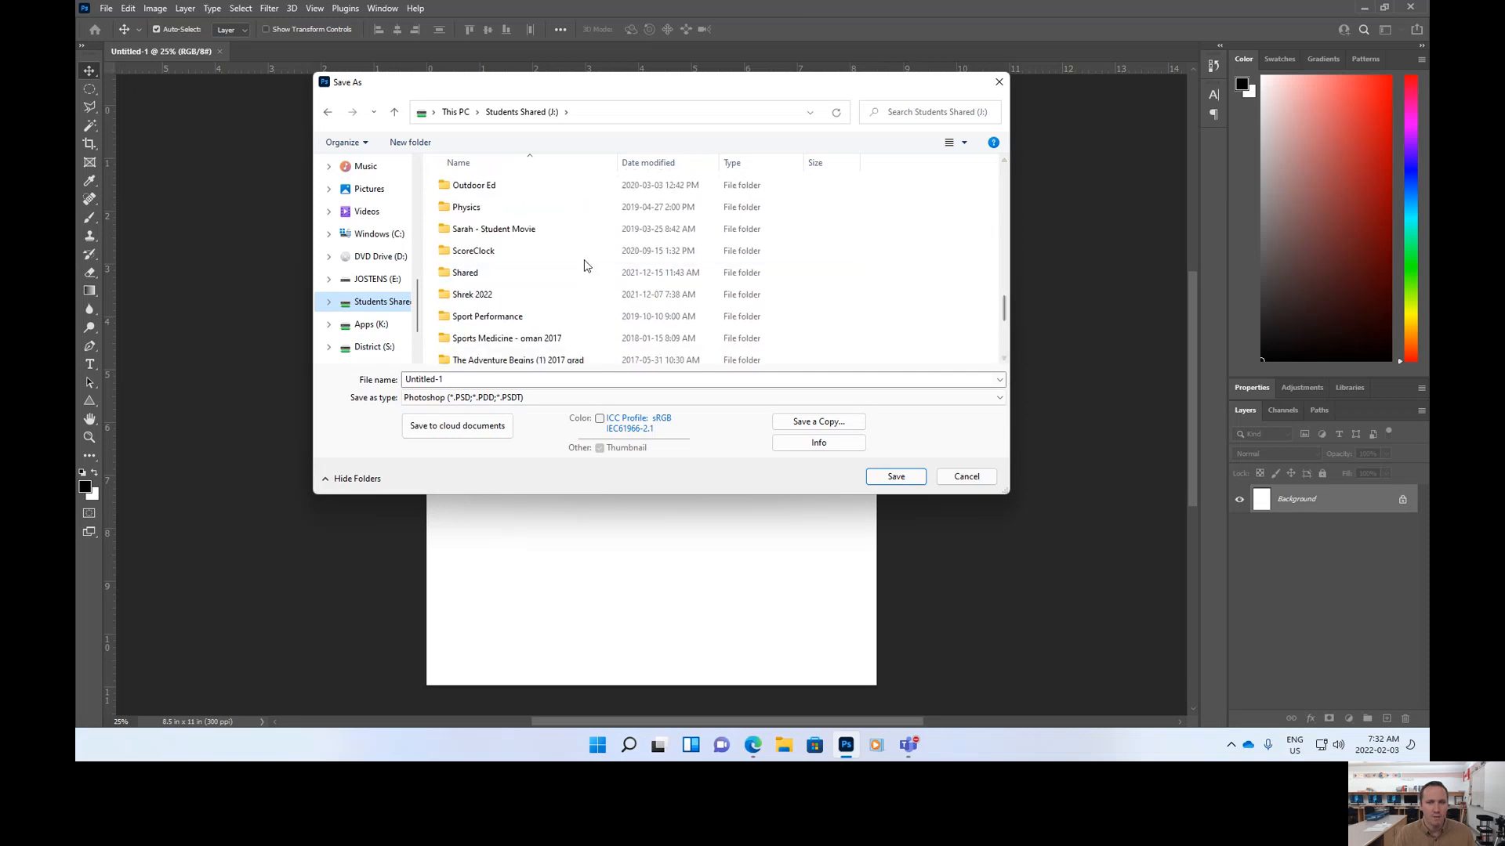
Navigate through Shared, the user's own folder and Graphics 9 into Winter 2022
{"action": "left_click", "coordinate": [467, 277]}
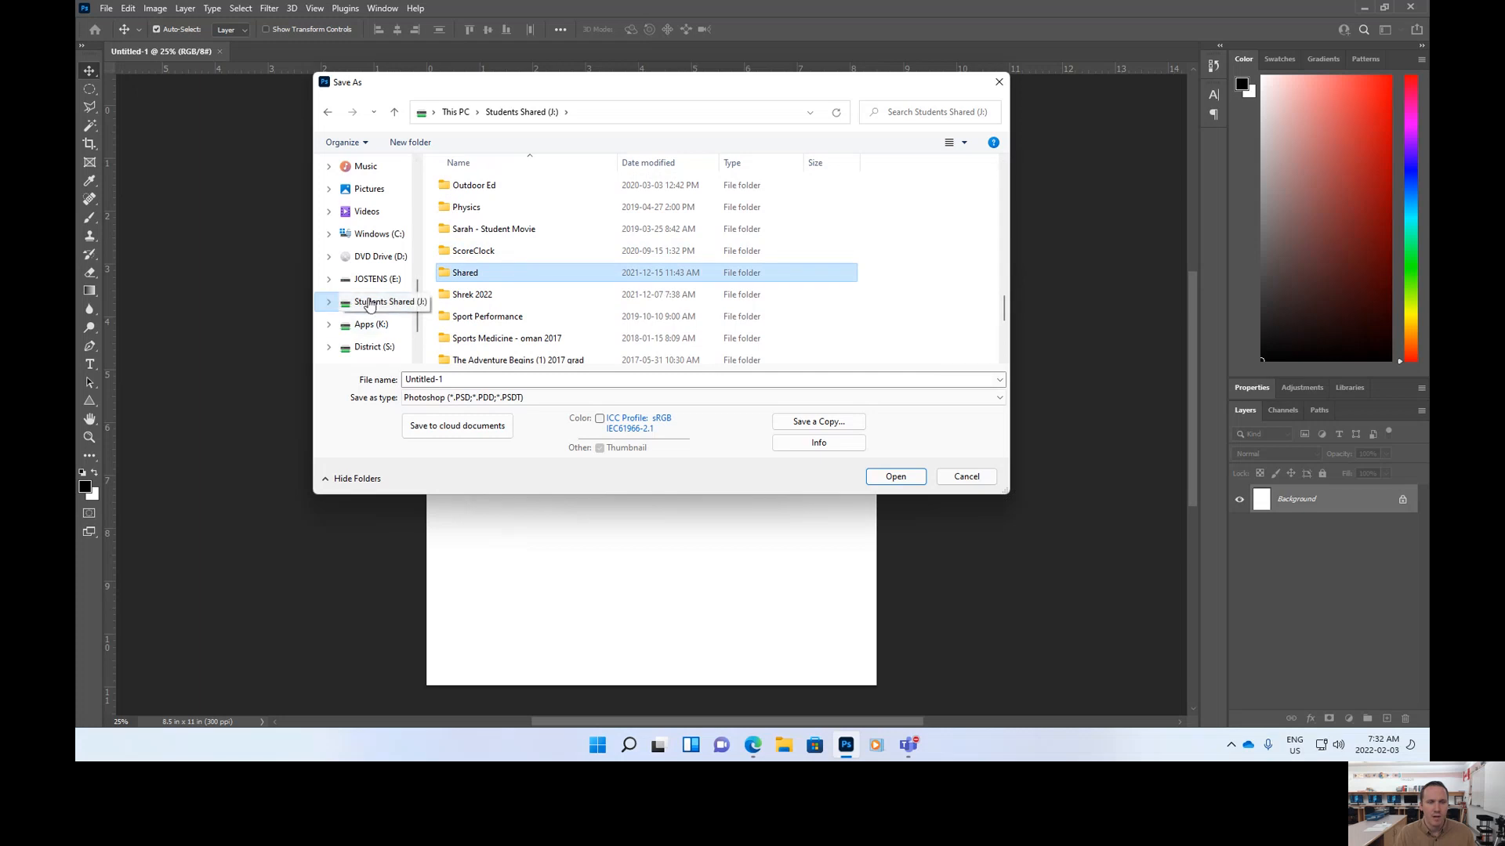
{"action": "double_click", "coordinate": [492, 276]}
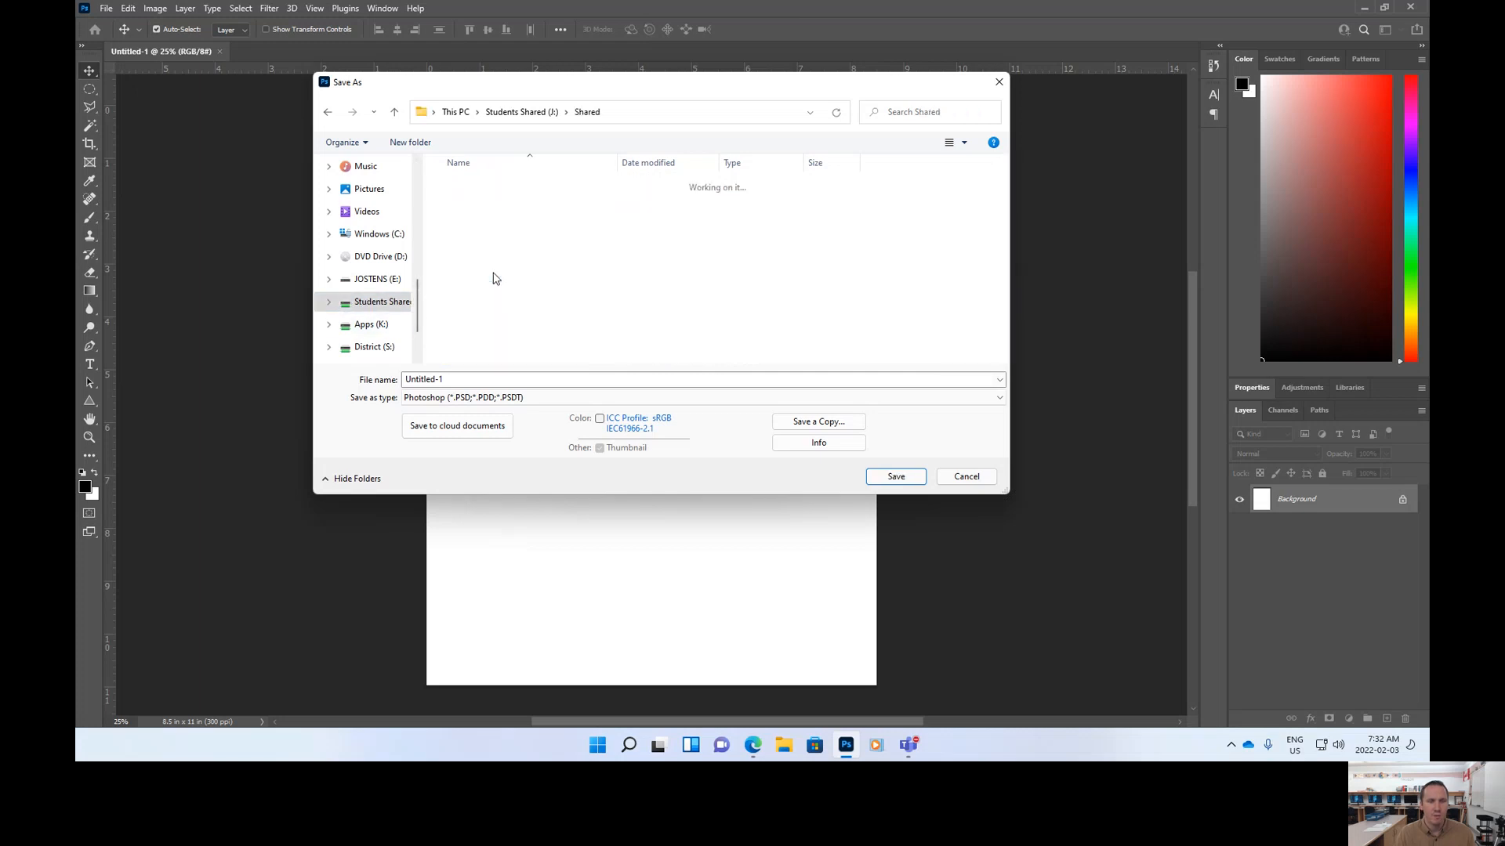
{"action": "scroll", "coordinate": [605, 270], "scroll_direction": "down", "scroll_amount": 2}
{"action": "scroll", "coordinate": [605, 270], "scroll_direction": "down", "scroll_amount": 5}
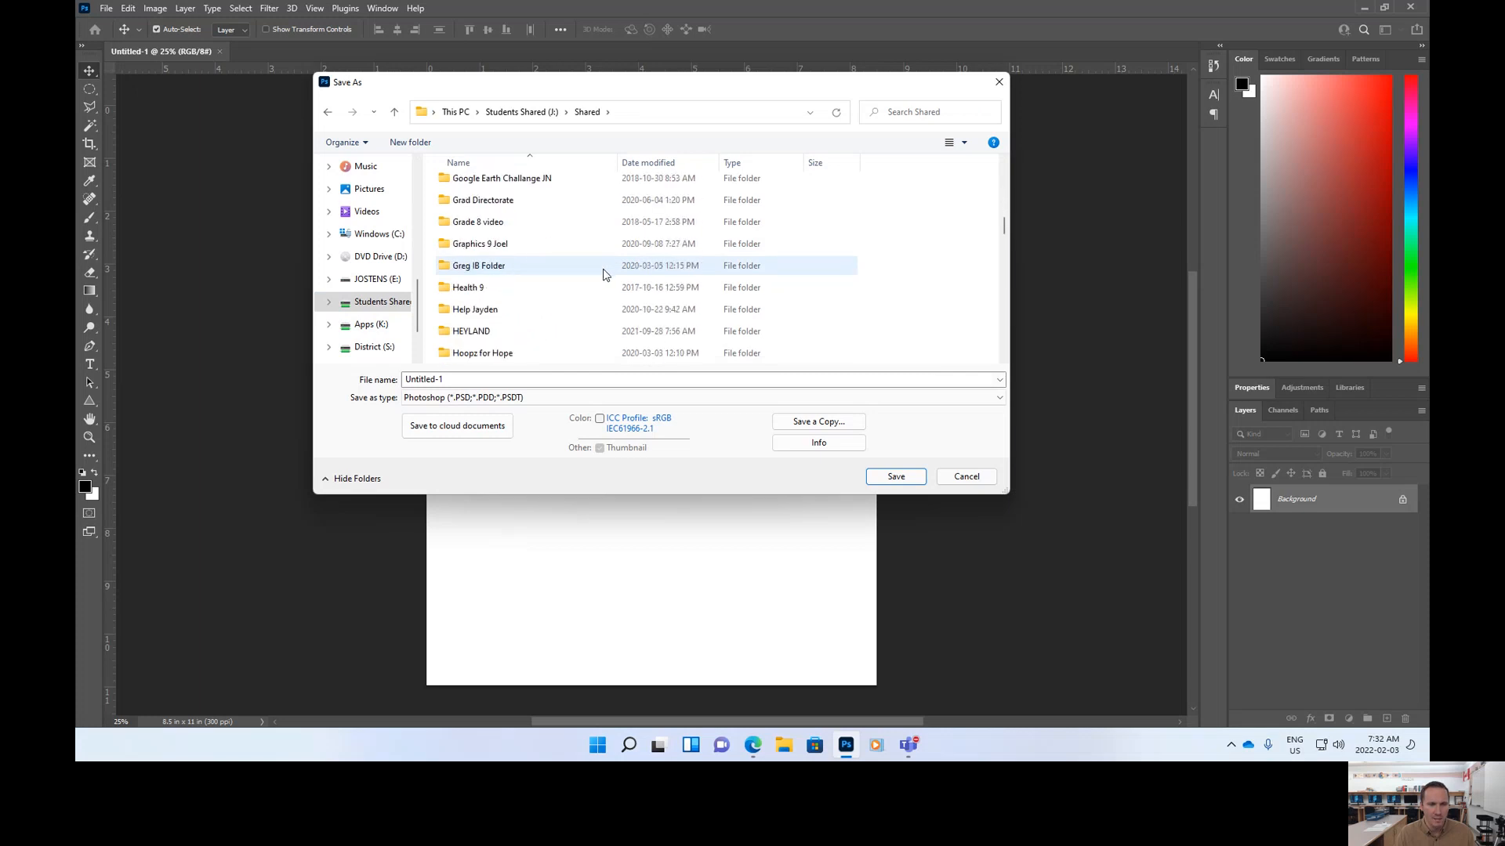
{"action": "double_click", "coordinate": [485, 333]}
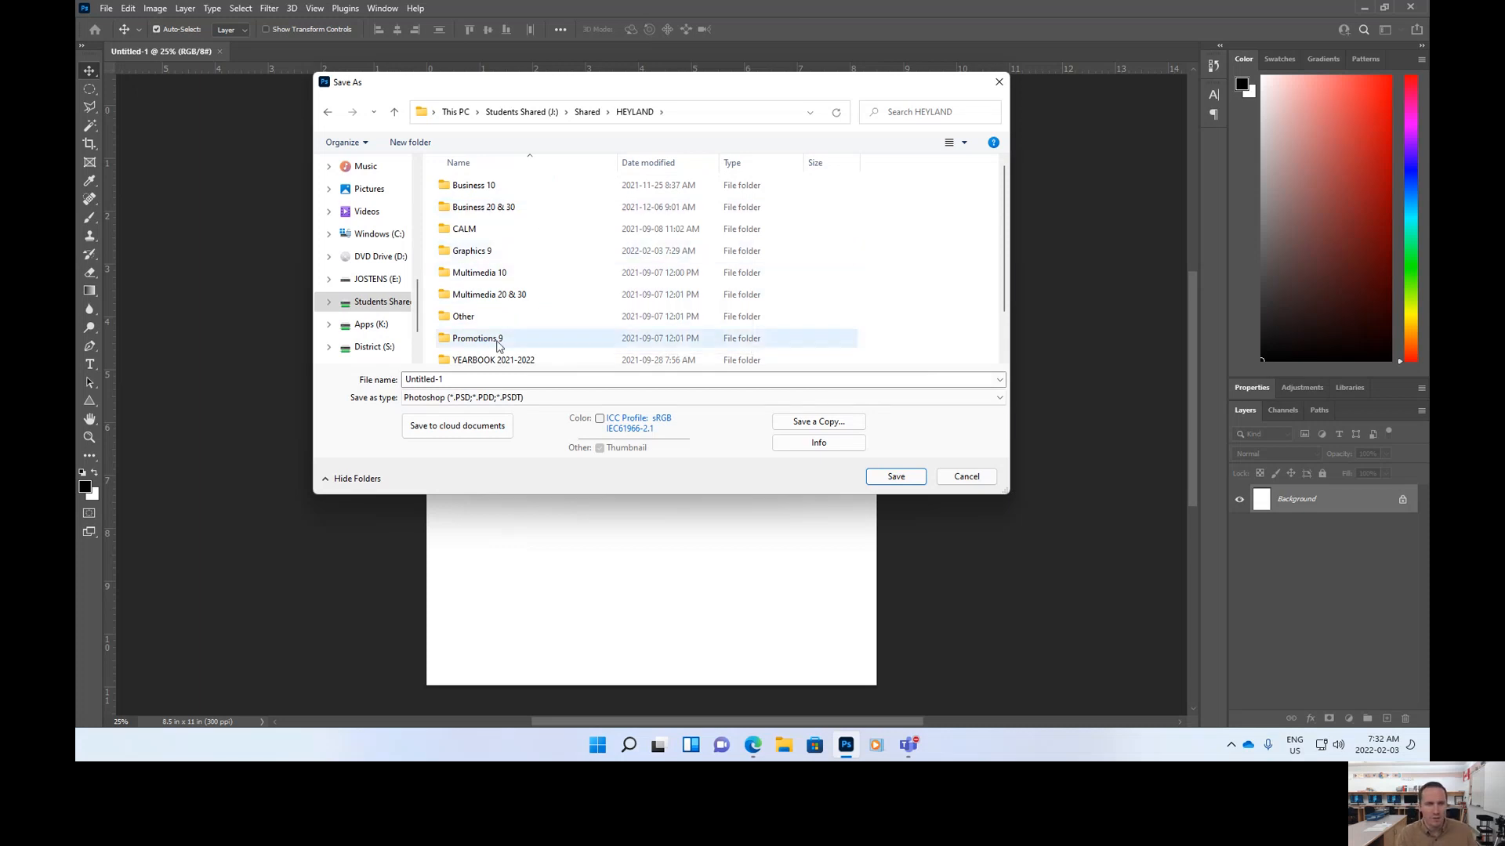
{"action": "double_click", "coordinate": [487, 250]}
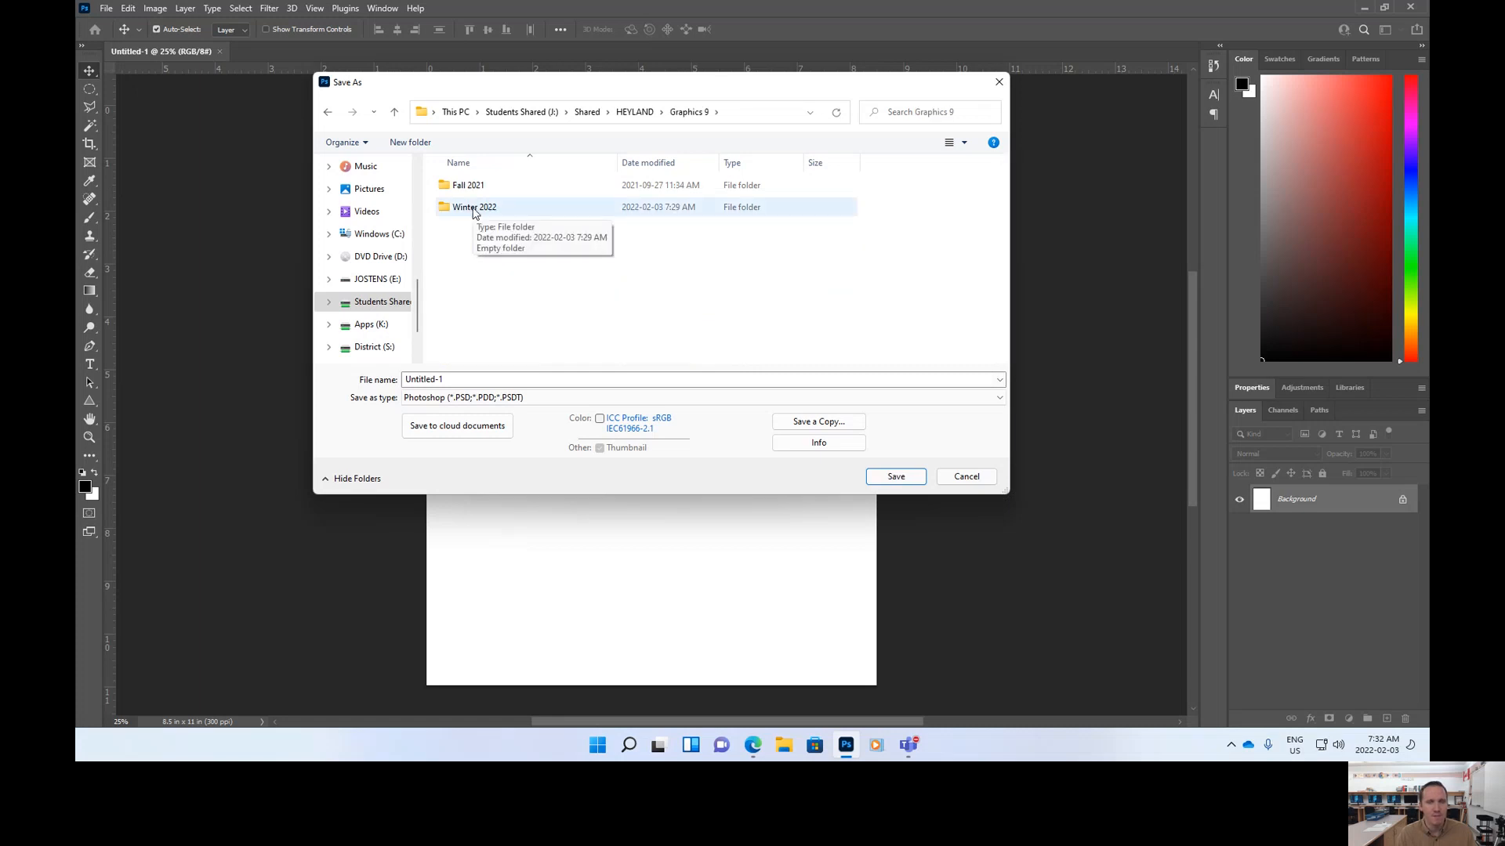
{"action": "double_click", "coordinate": [473, 208]}
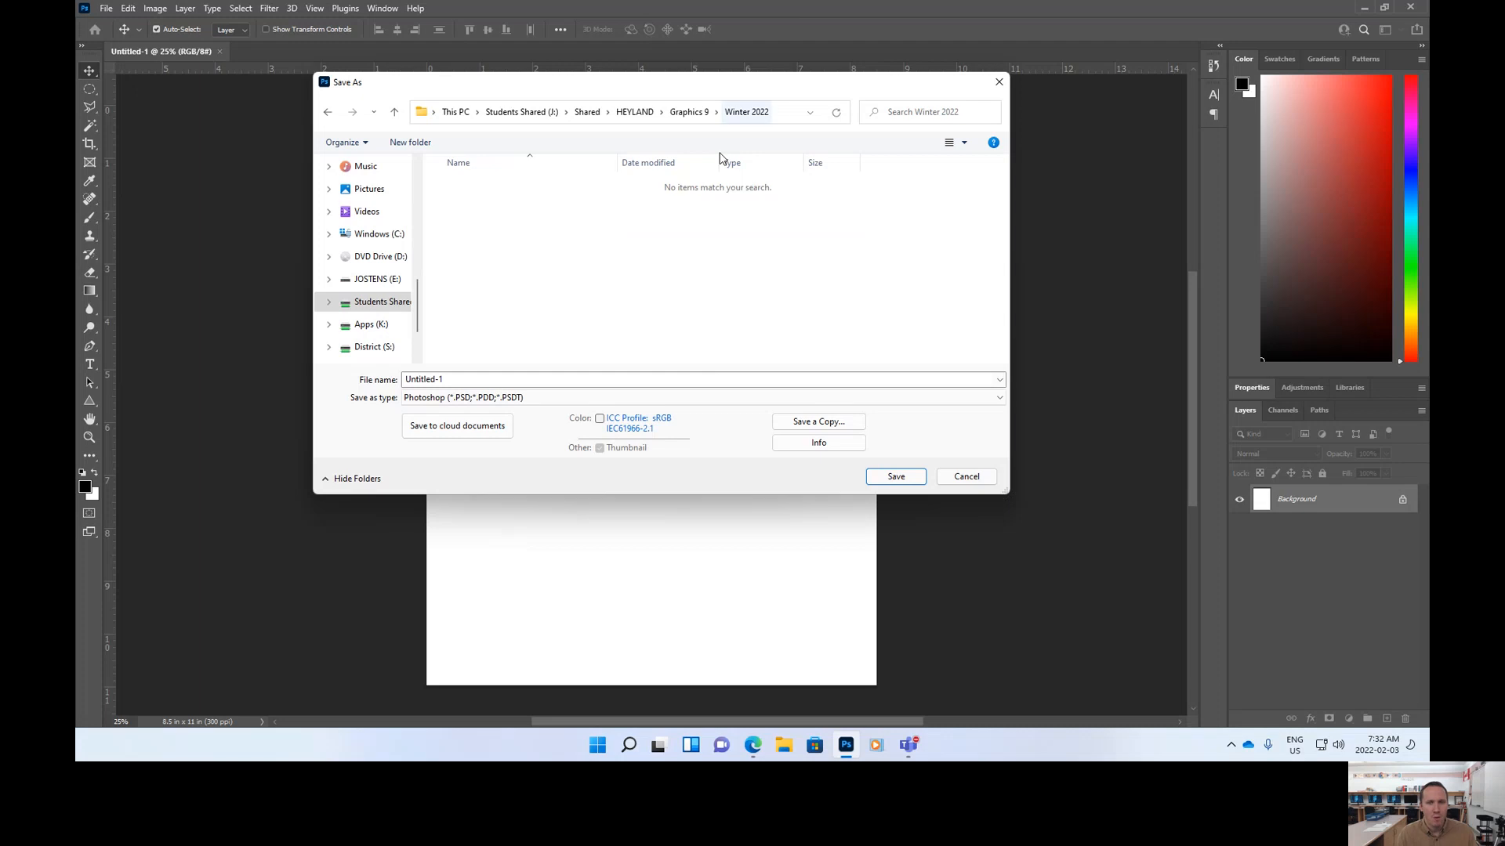
Create a new folder in Winter 2022 named after the user and open it
{"action": "right_click", "coordinate": [499, 230]}
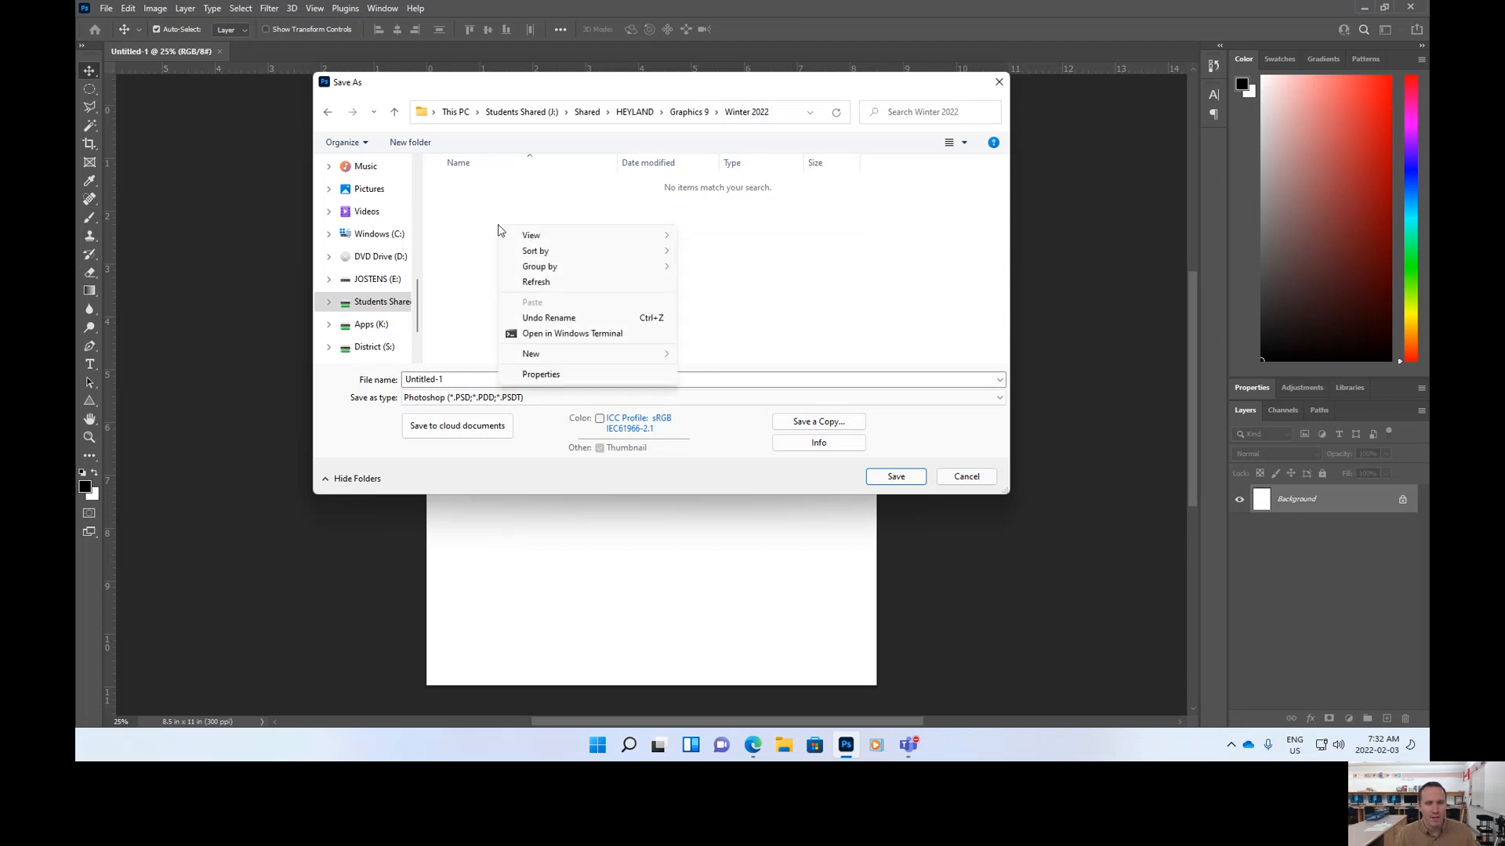
{"action": "mouse_move", "coordinate": [561, 349]}
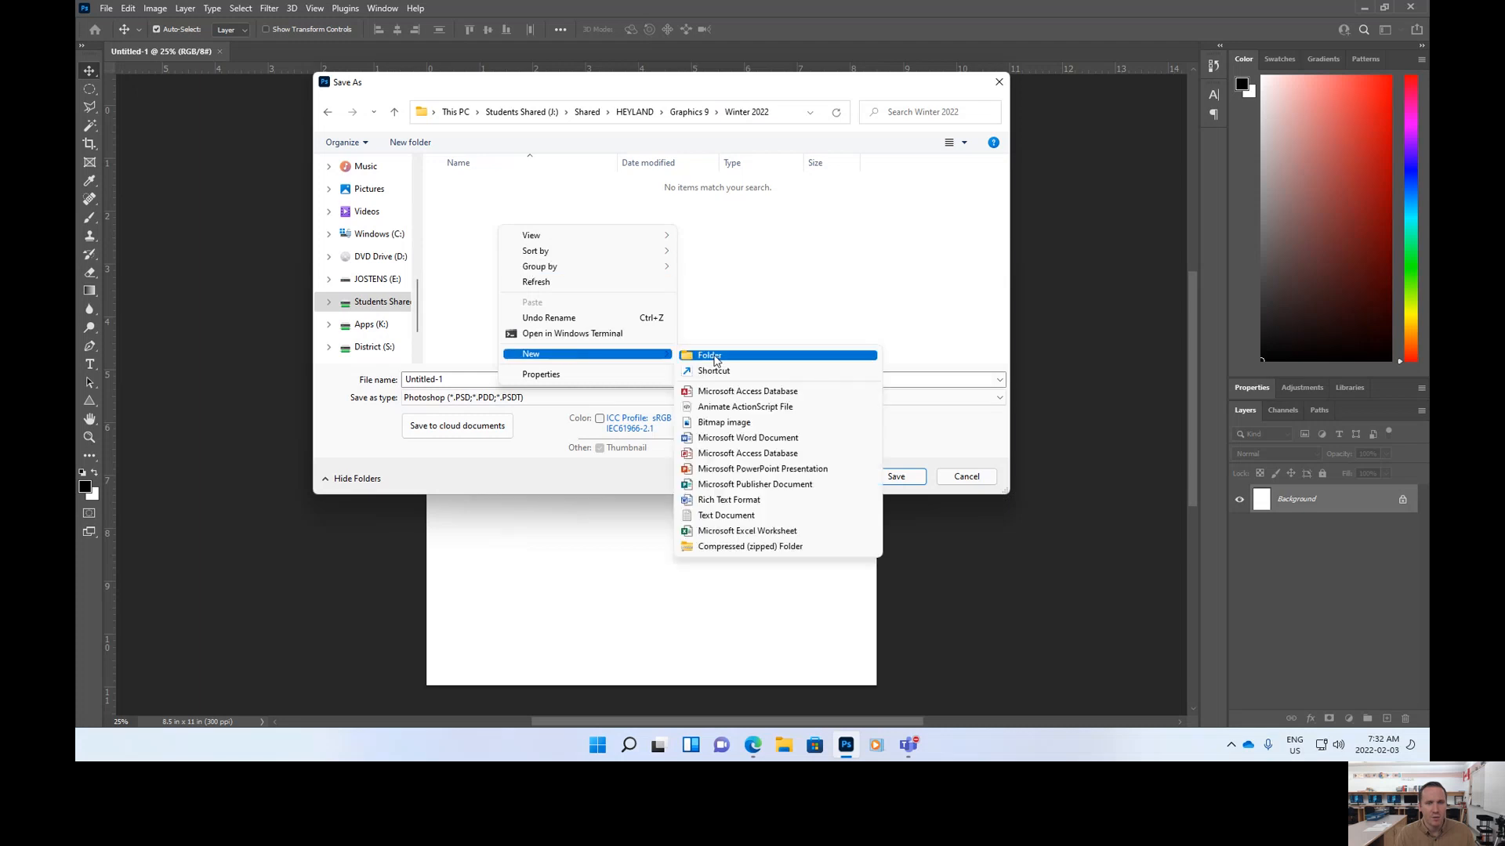
{"action": "left_click", "coordinate": [763, 356]}
{"action": "type", "text": "Joel Heyland"}
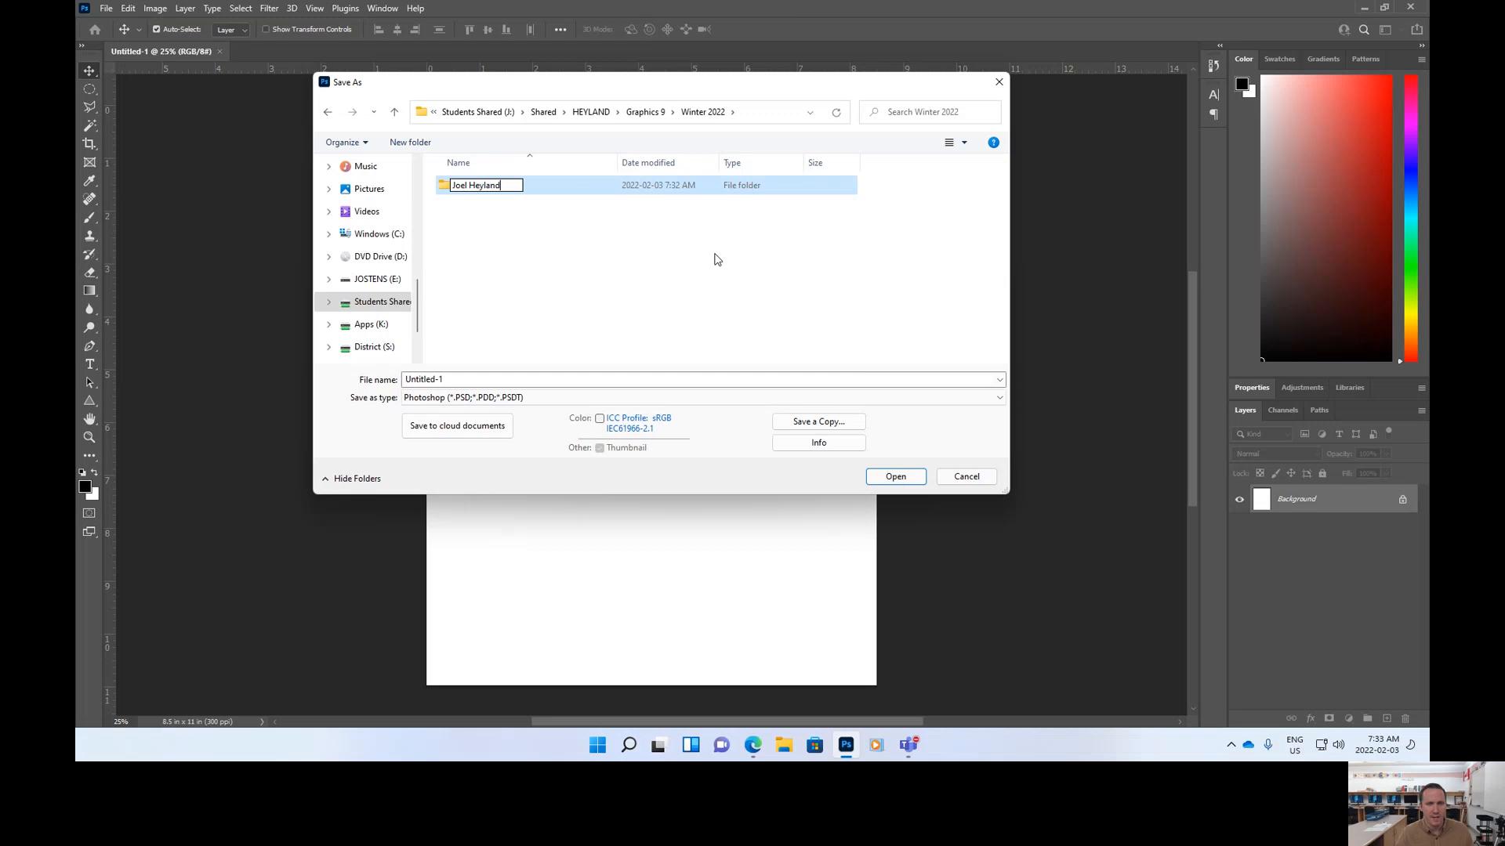
{"action": "left_click", "coordinate": [635, 247]}
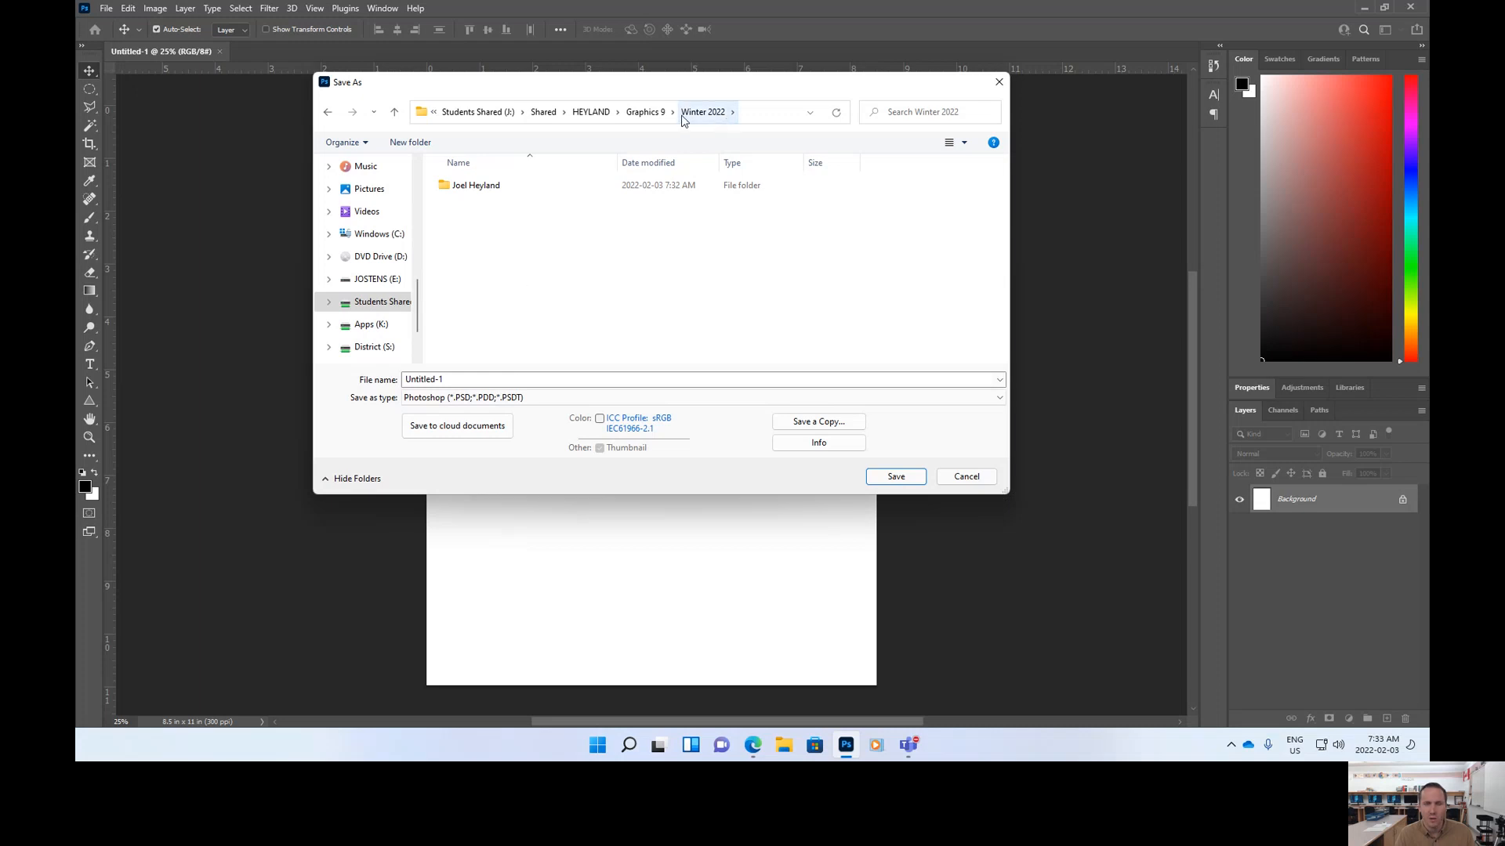
{"action": "double_click", "coordinate": [483, 193]}
Save the document there as Text Effects.psd
{"action": "left_click", "coordinate": [461, 376]}
{"action": "type", "text": "Text Effects"}
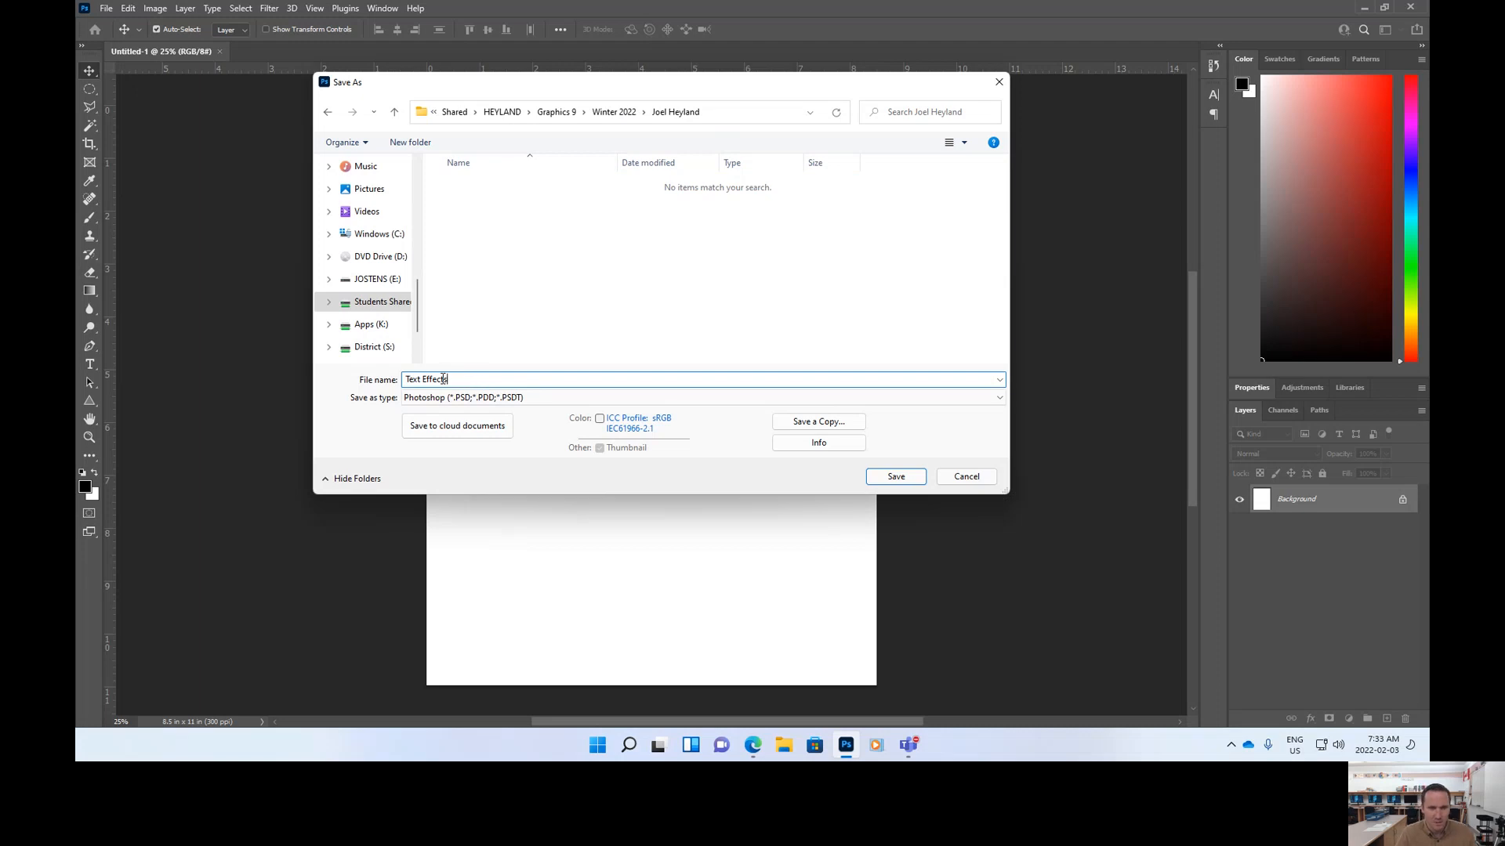
{"action": "left_click_drag", "start_coordinate": [400, 373], "coordinate": [378, 374]}
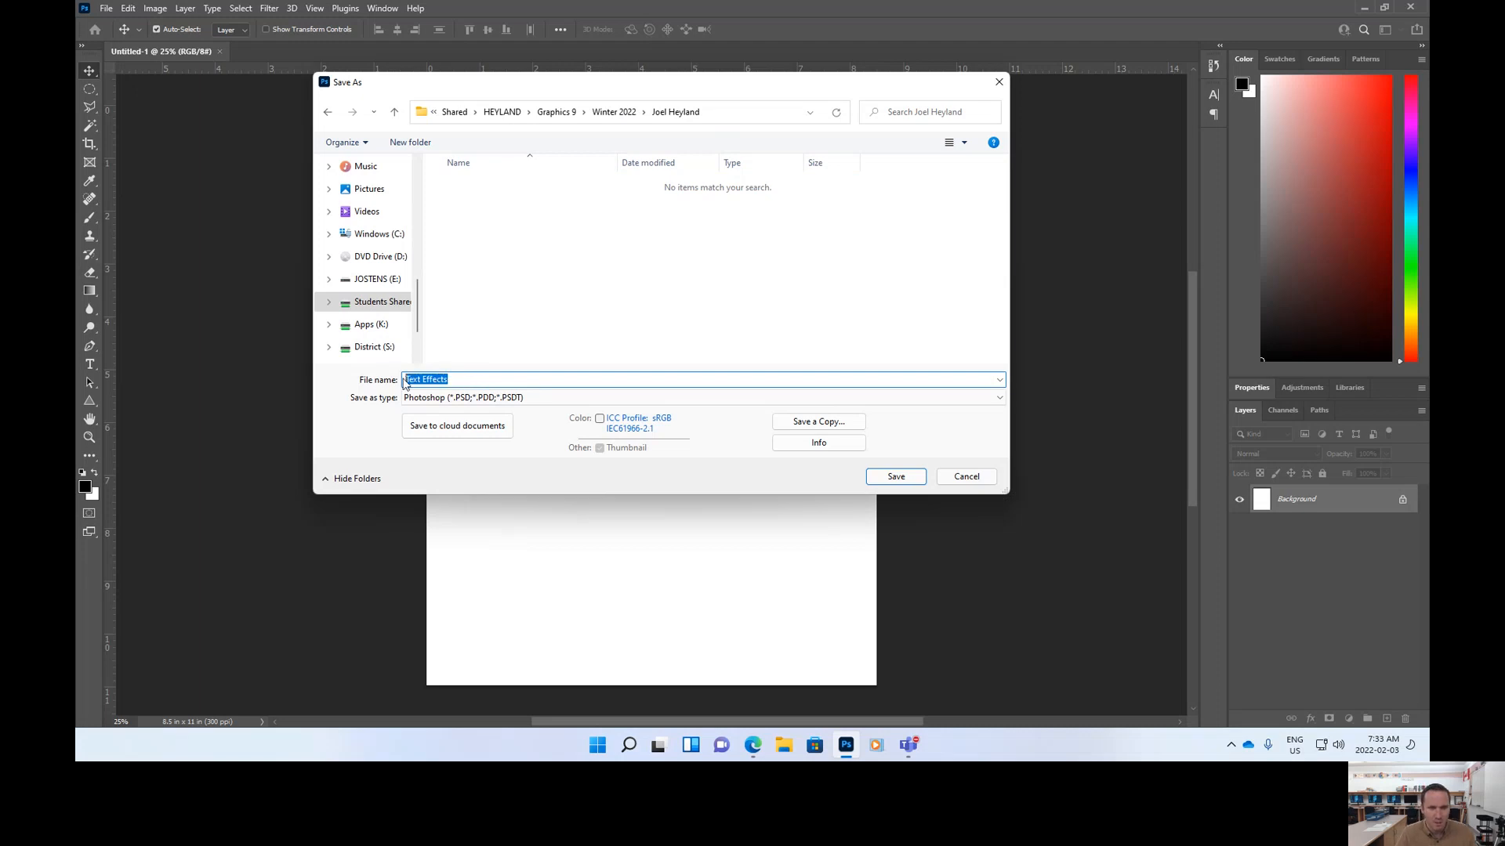
{"action": "left_click", "coordinate": [469, 380]}
{"action": "left_click", "coordinate": [896, 478]}
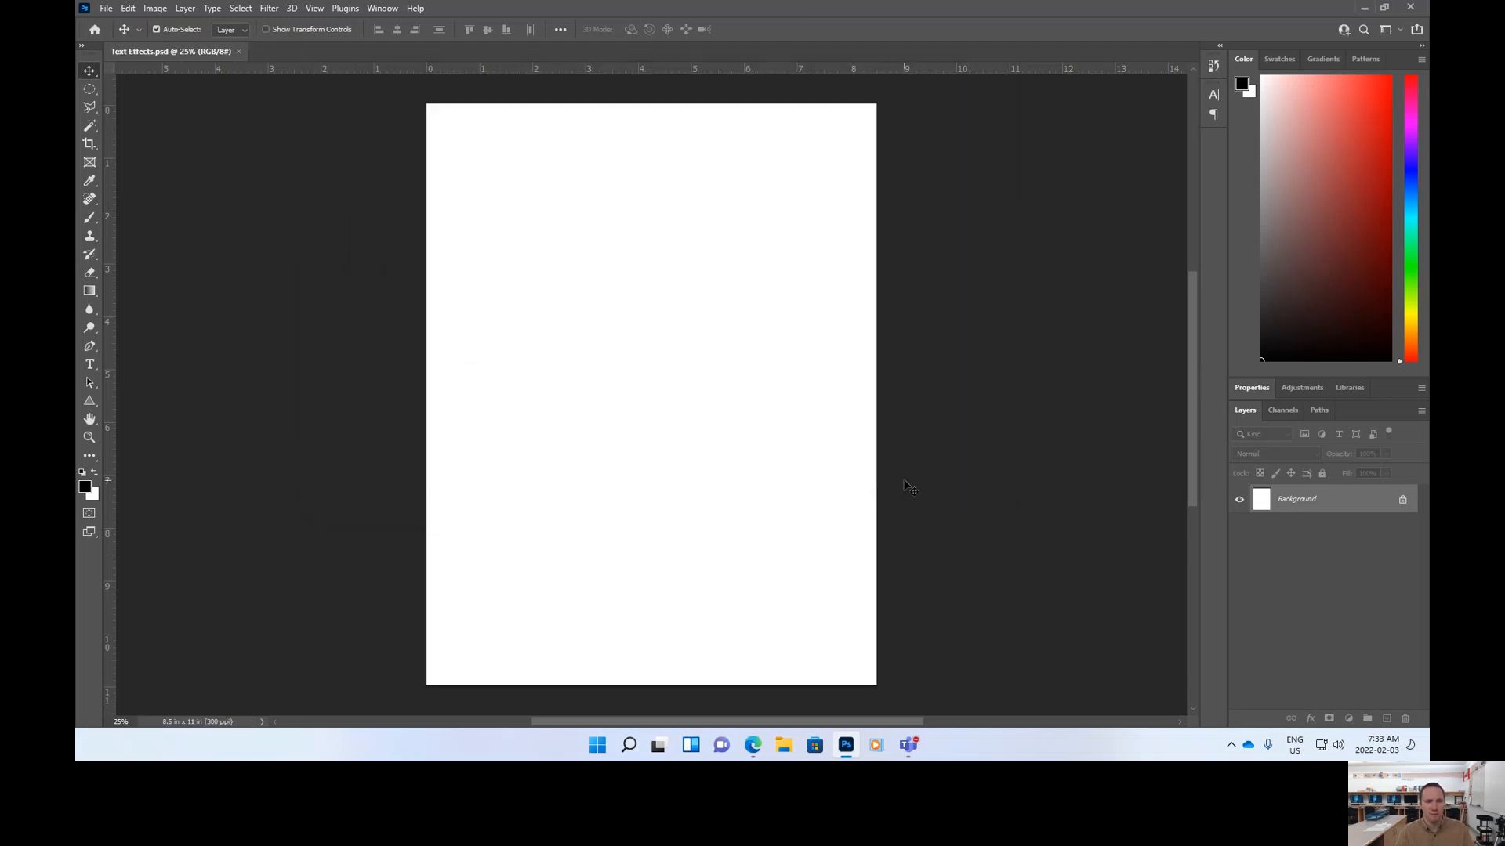
Undo a test brush dot, switch to the Type tool and unlock Background into Layer 0
{"action": "left_click", "coordinate": [104, 8]}
{"action": "left_click", "coordinate": [452, 180]}
{"action": "left_click", "coordinate": [89, 218]}
{"action": "left_click", "coordinate": [634, 259]}
{"action": "key", "text": "ctrl+z"}
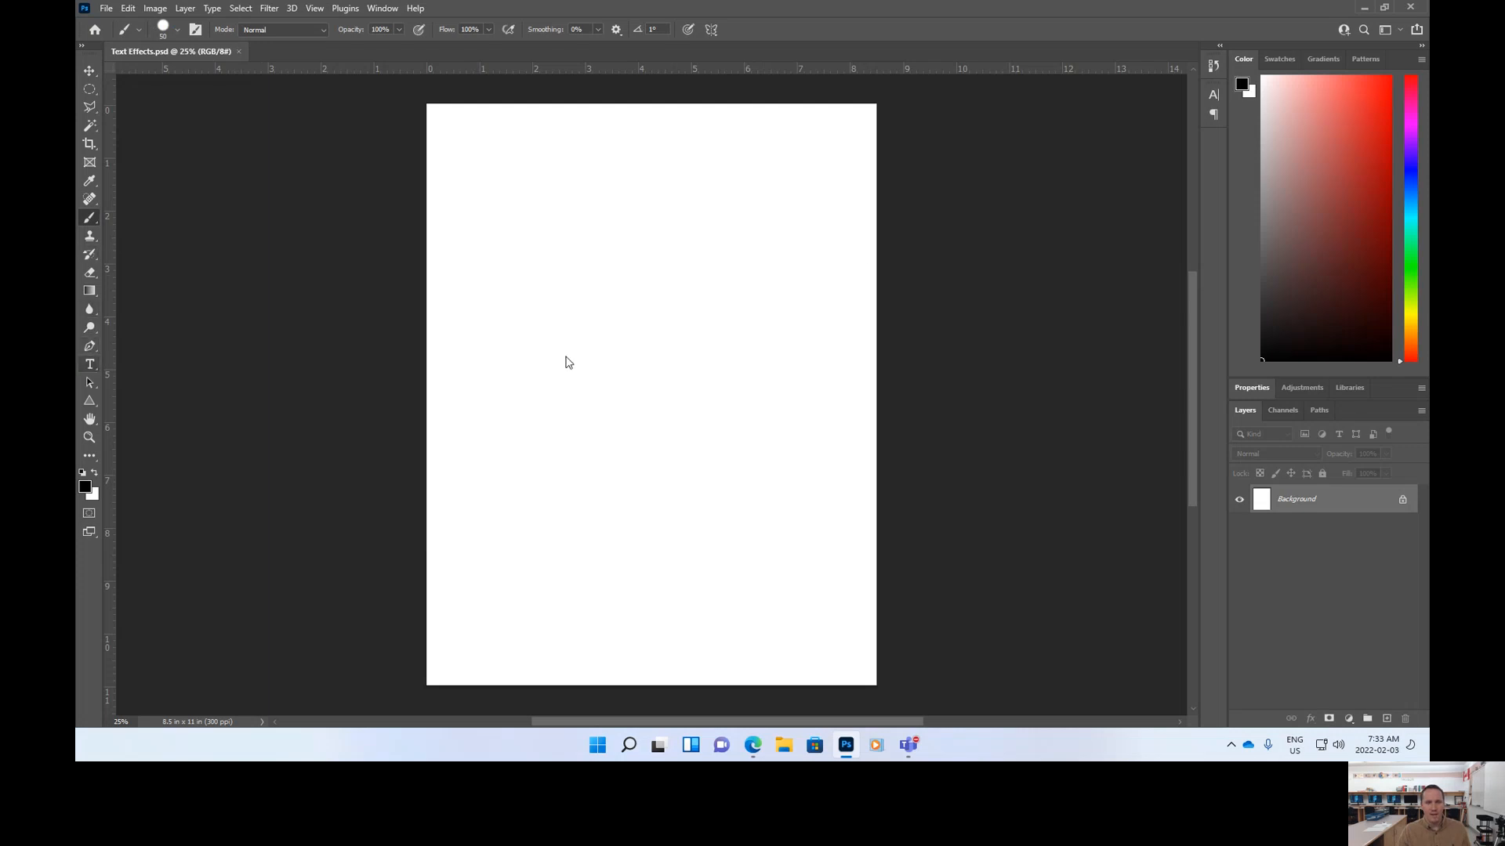
{"action": "key", "text": "t"}
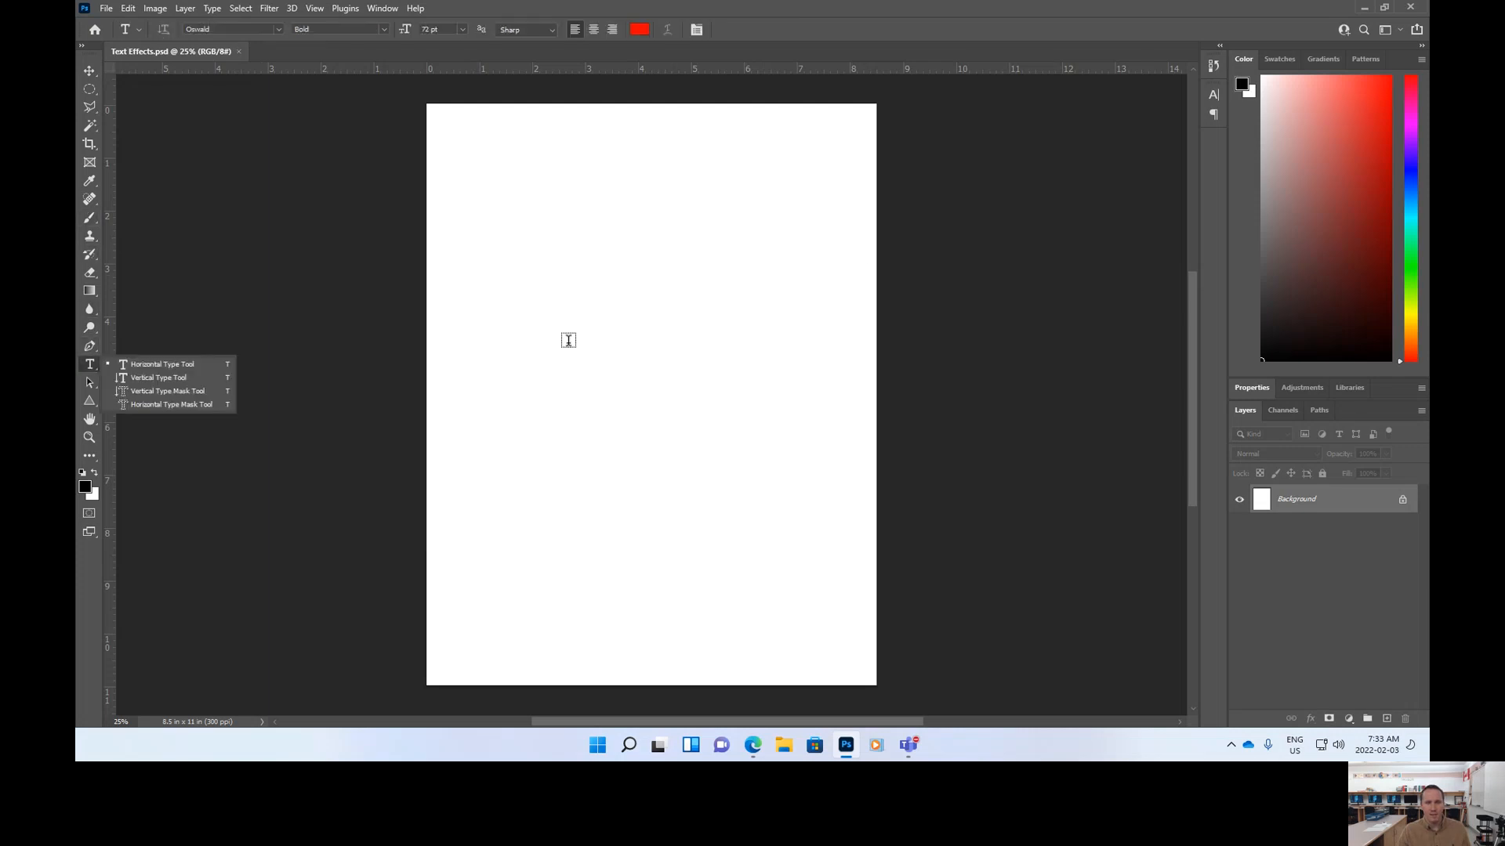
{"action": "left_click", "coordinate": [1402, 502]}
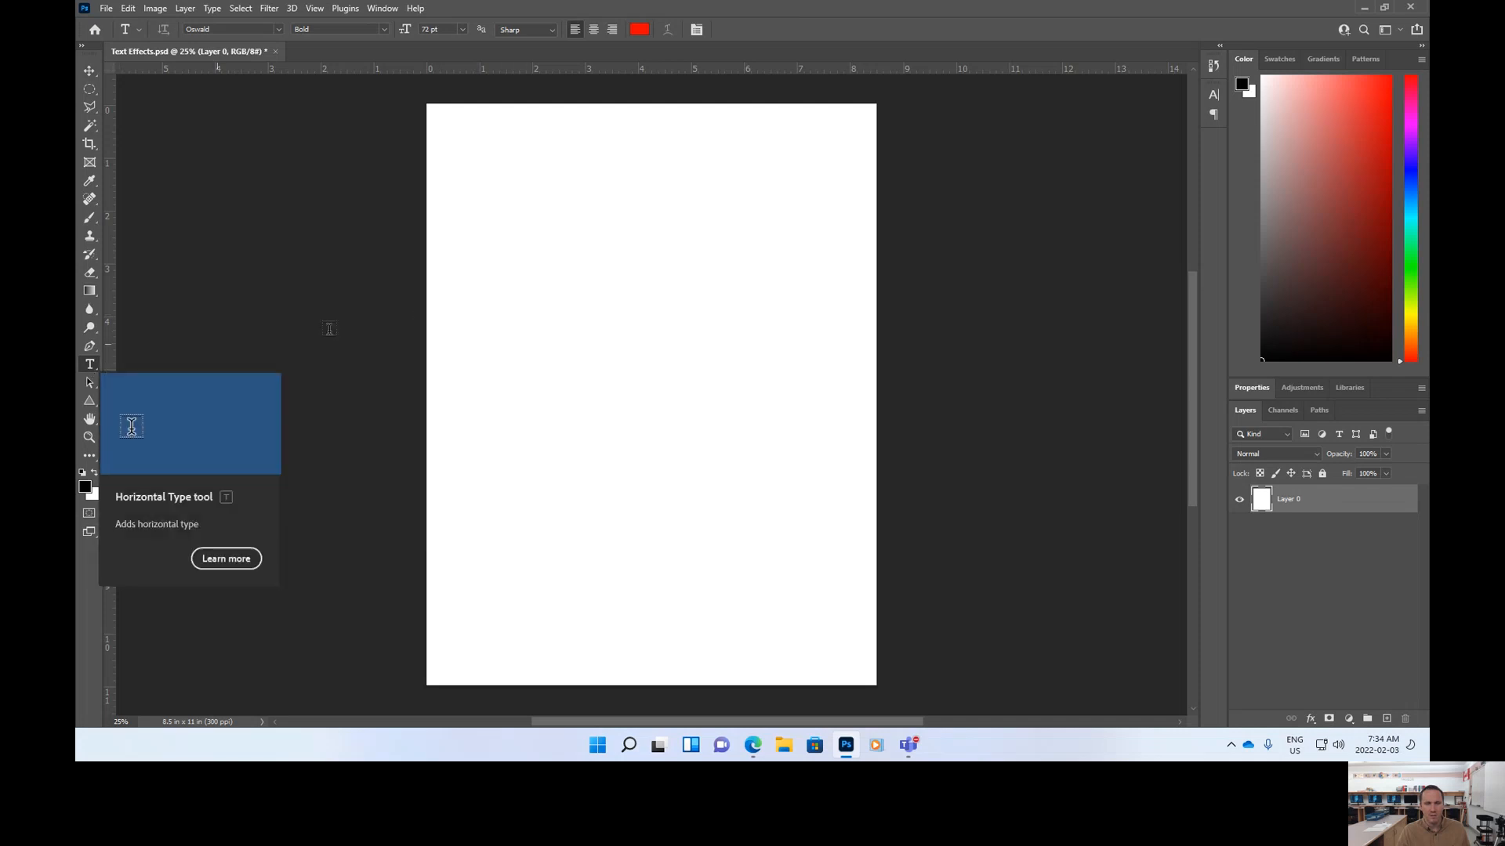
Type the user's full name as a red Oswald Bold text layer and commit it
{"action": "left_click", "coordinate": [516, 296]}
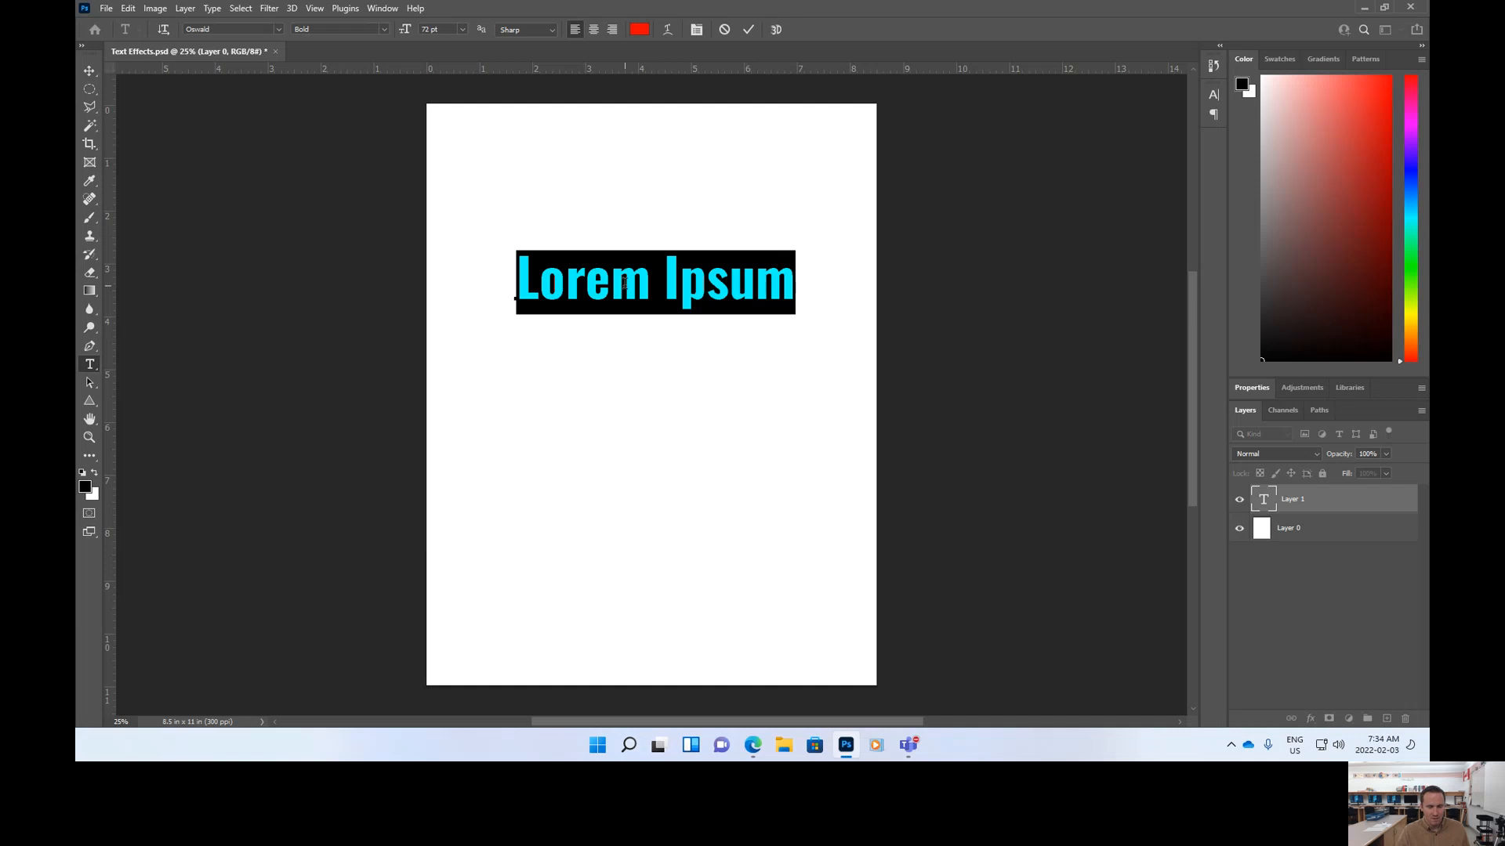
{"action": "type", "text": "Jo"}
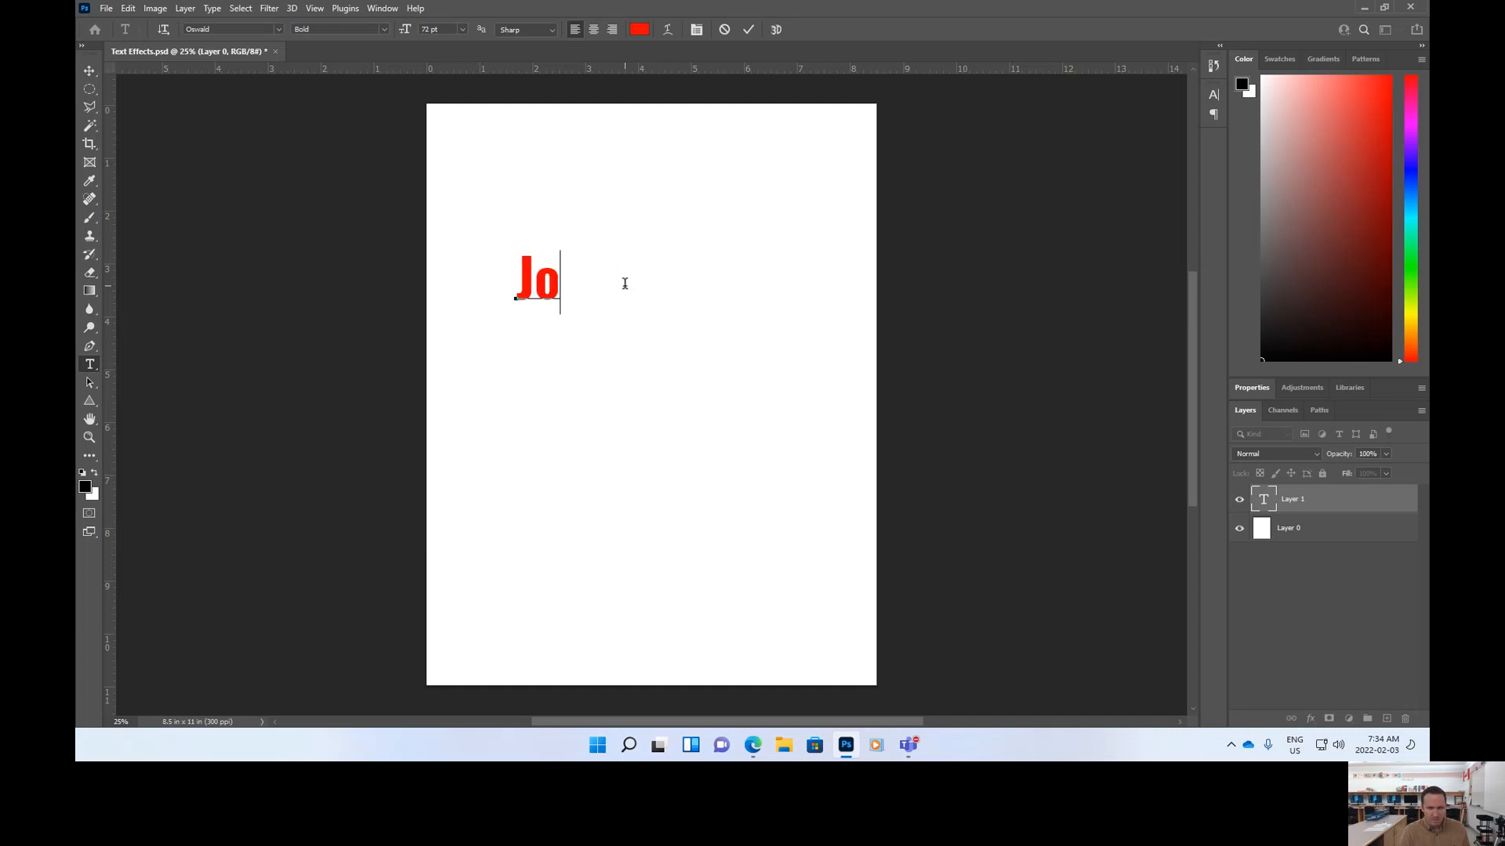
{"action": "type", "text": "el Heyland"}
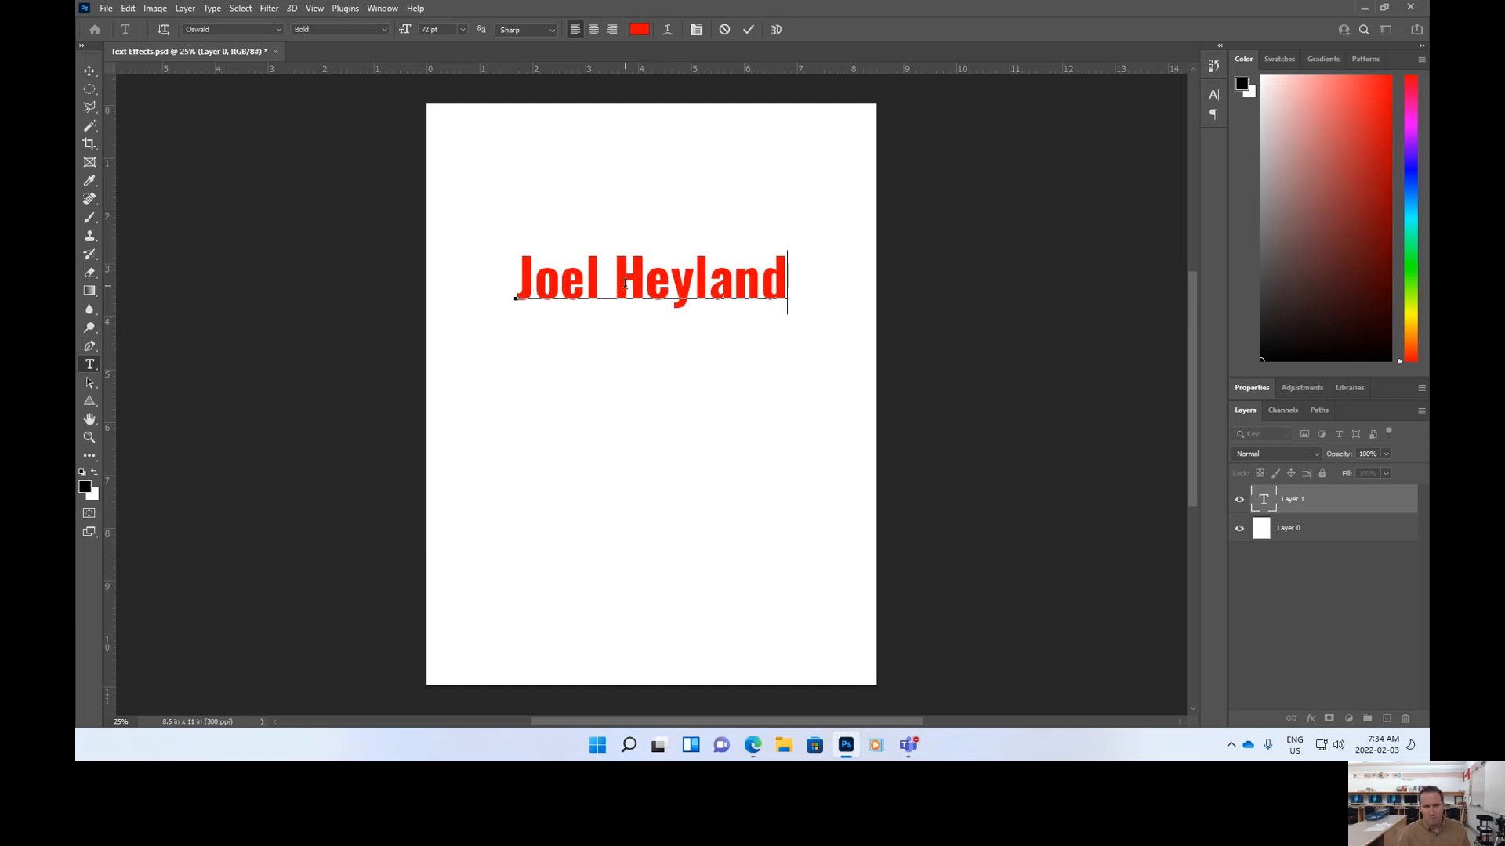
{"action": "key", "text": "ctrl+a"}
{"action": "left_click", "coordinate": [656, 271]}
{"action": "left_click", "coordinate": [88, 70]}
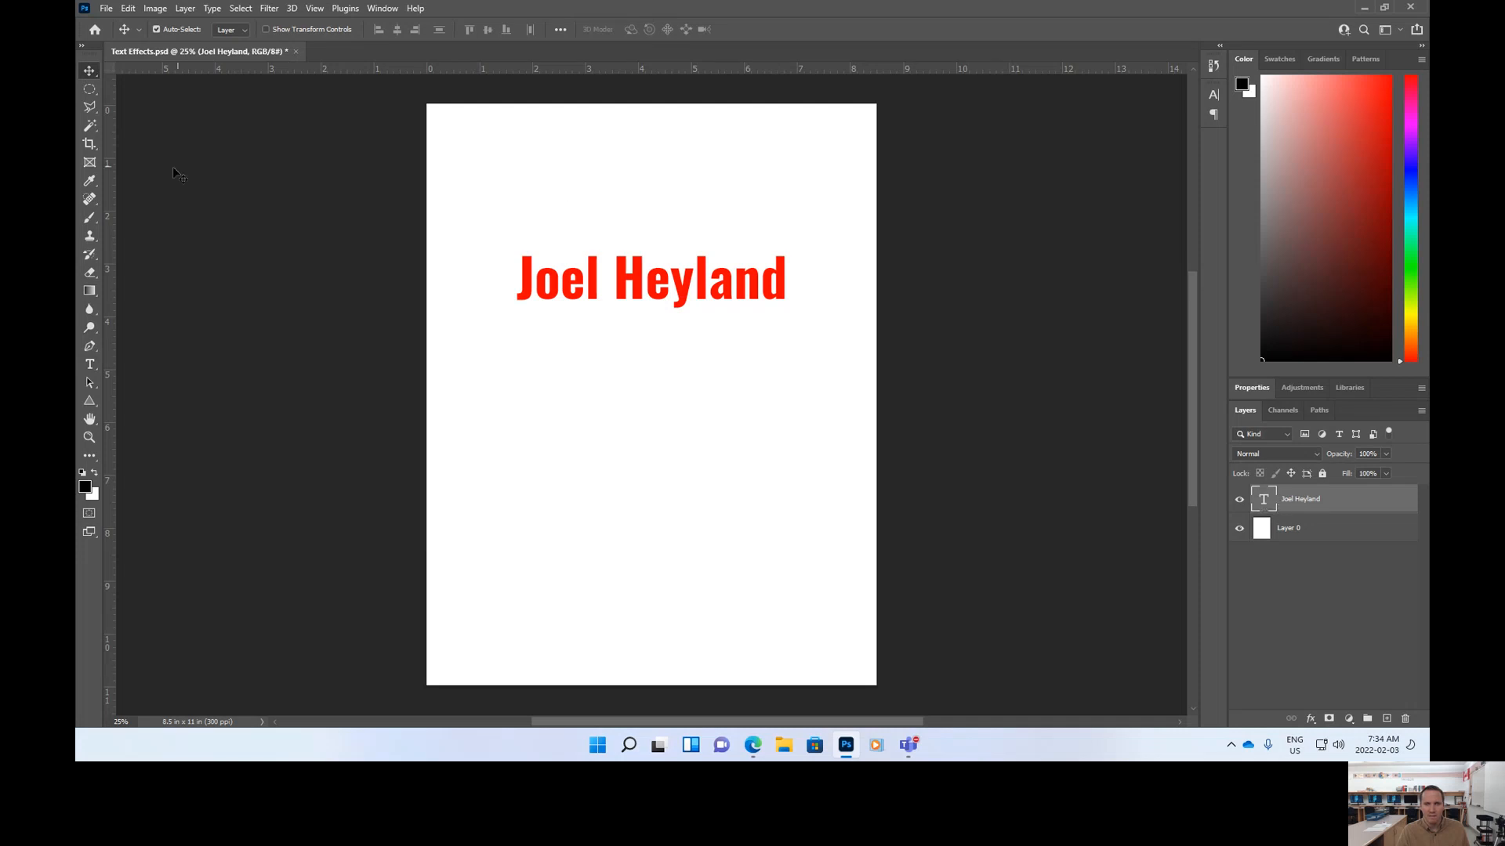
Return to the Type tool and triple-click to select the entire name line
{"action": "left_click", "coordinate": [90, 370]}
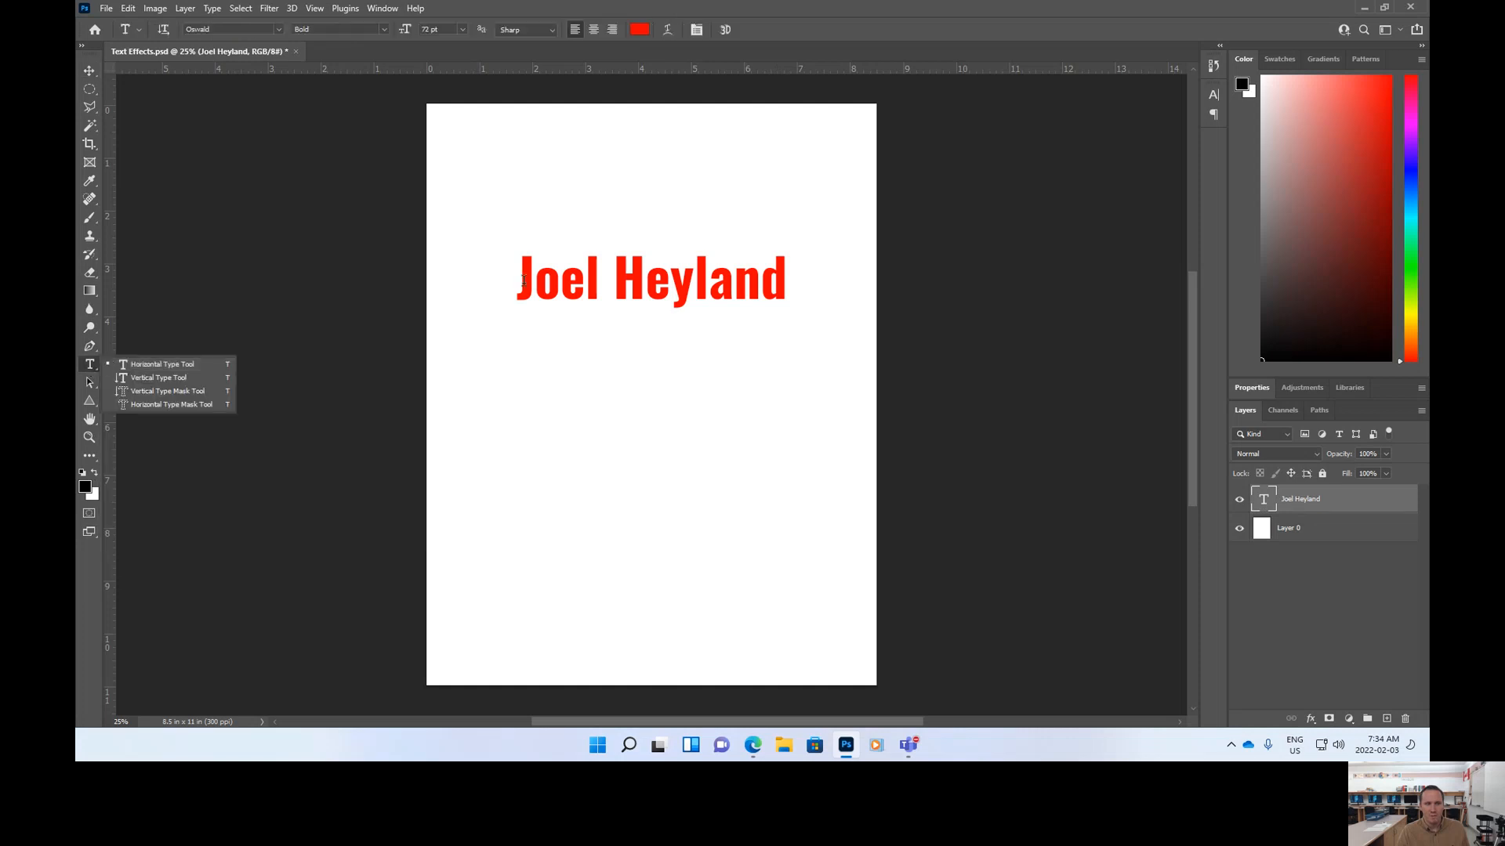
{"action": "left_click", "coordinate": [87, 372]}
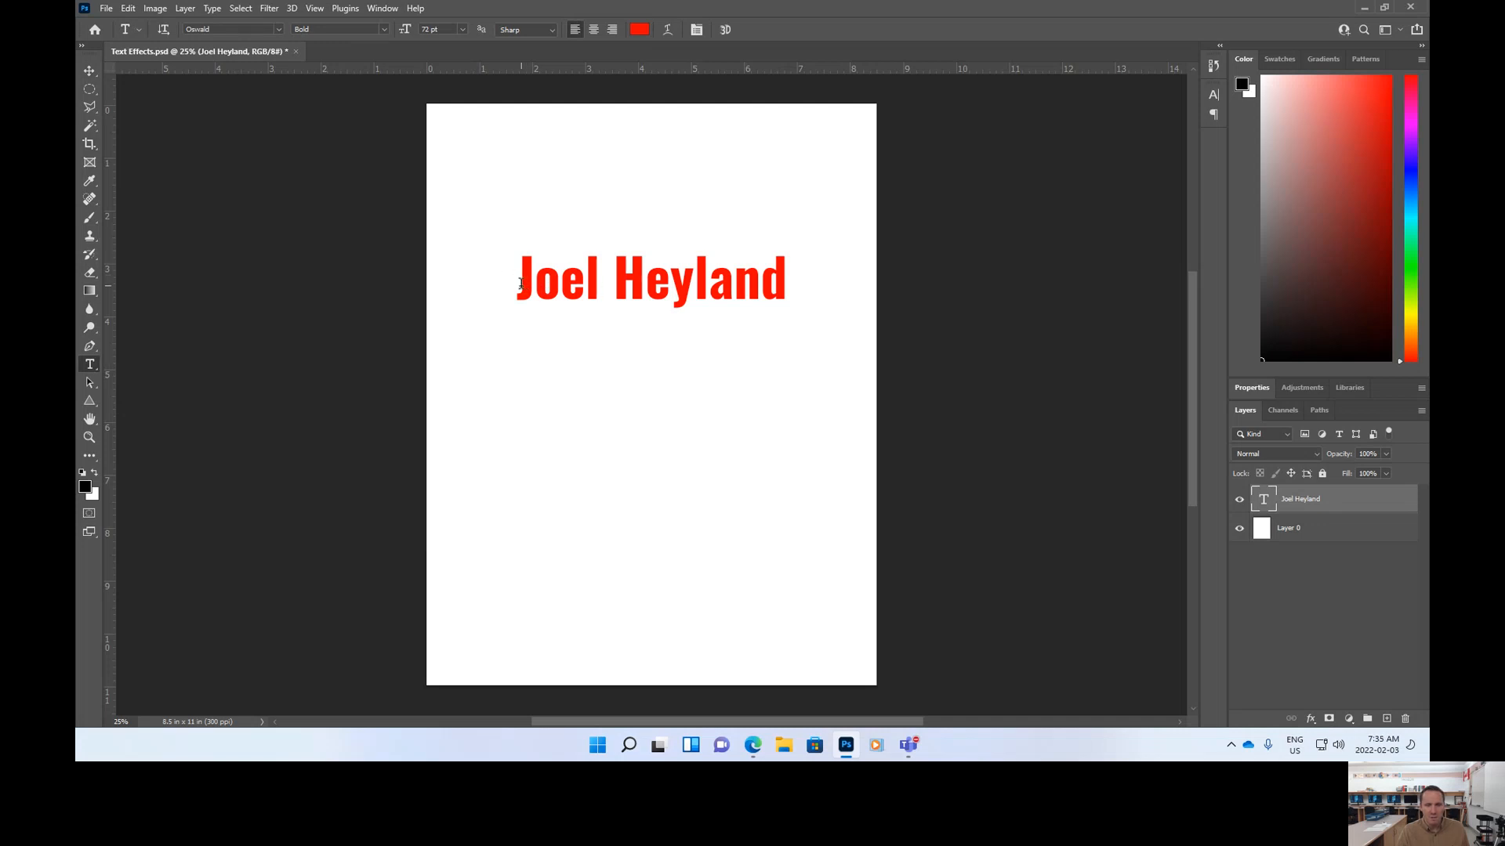
{"action": "left_click_drag", "start_coordinate": [519, 284], "coordinate": [800, 278]}
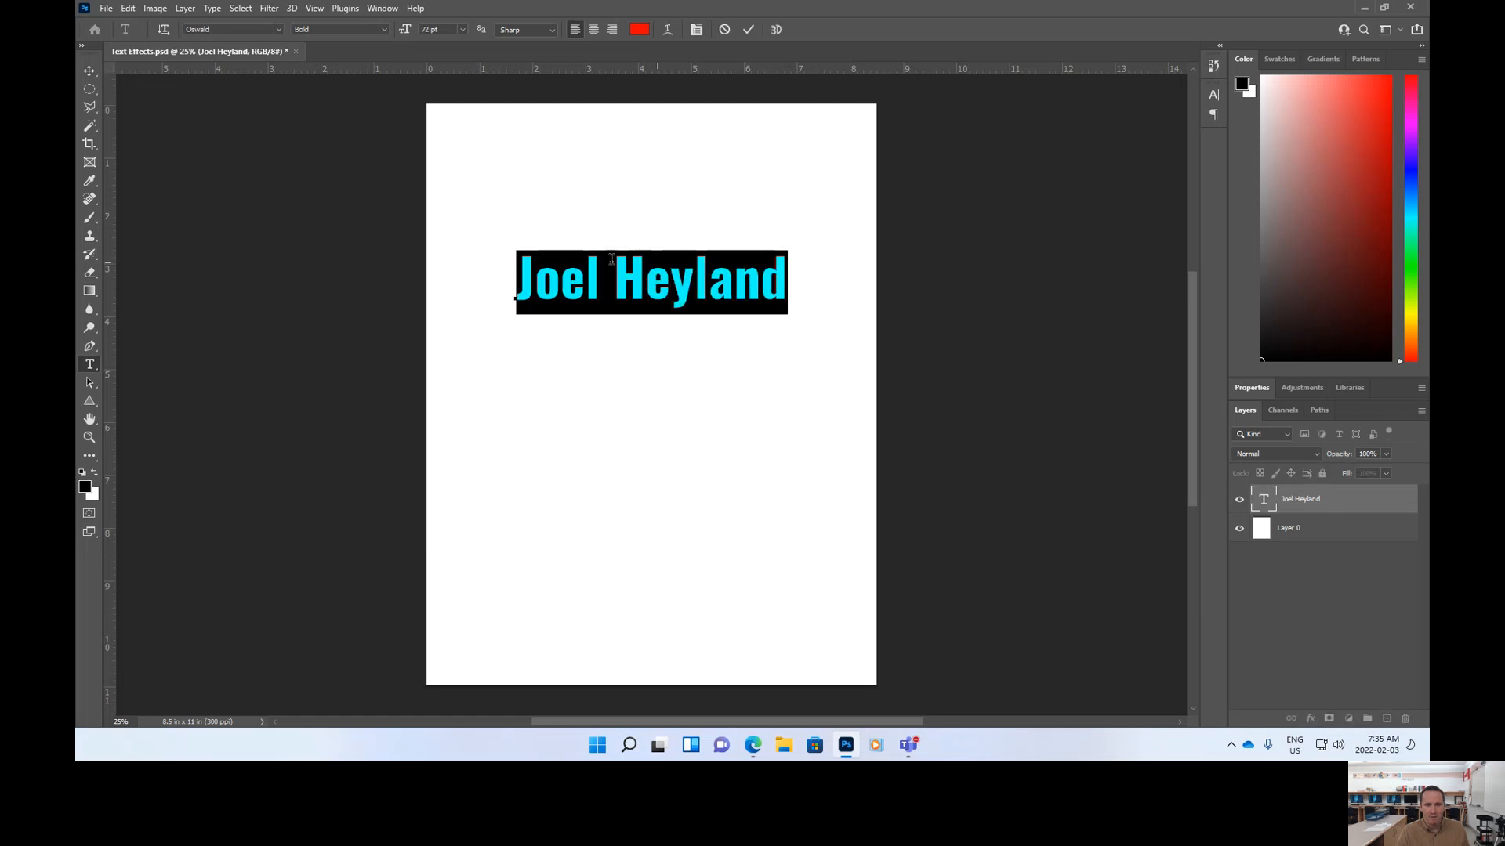
{"action": "left_click", "coordinate": [560, 296]}
{"action": "left_click_drag", "start_coordinate": [513, 286], "coordinate": [818, 265]}
{"action": "left_click", "coordinate": [611, 269]}
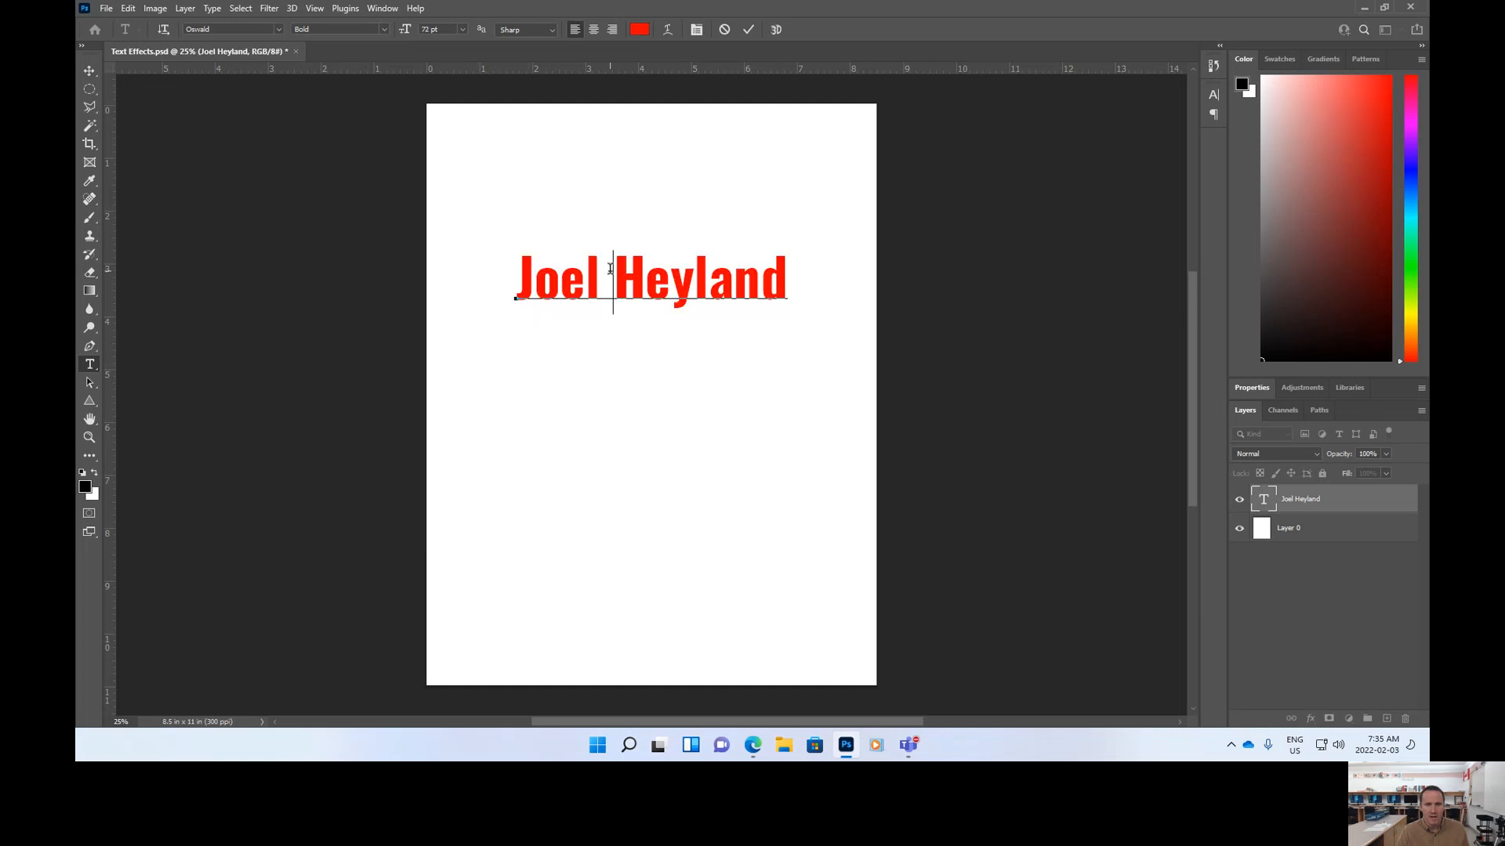
{"action": "triple_click", "coordinate": [565, 278]}
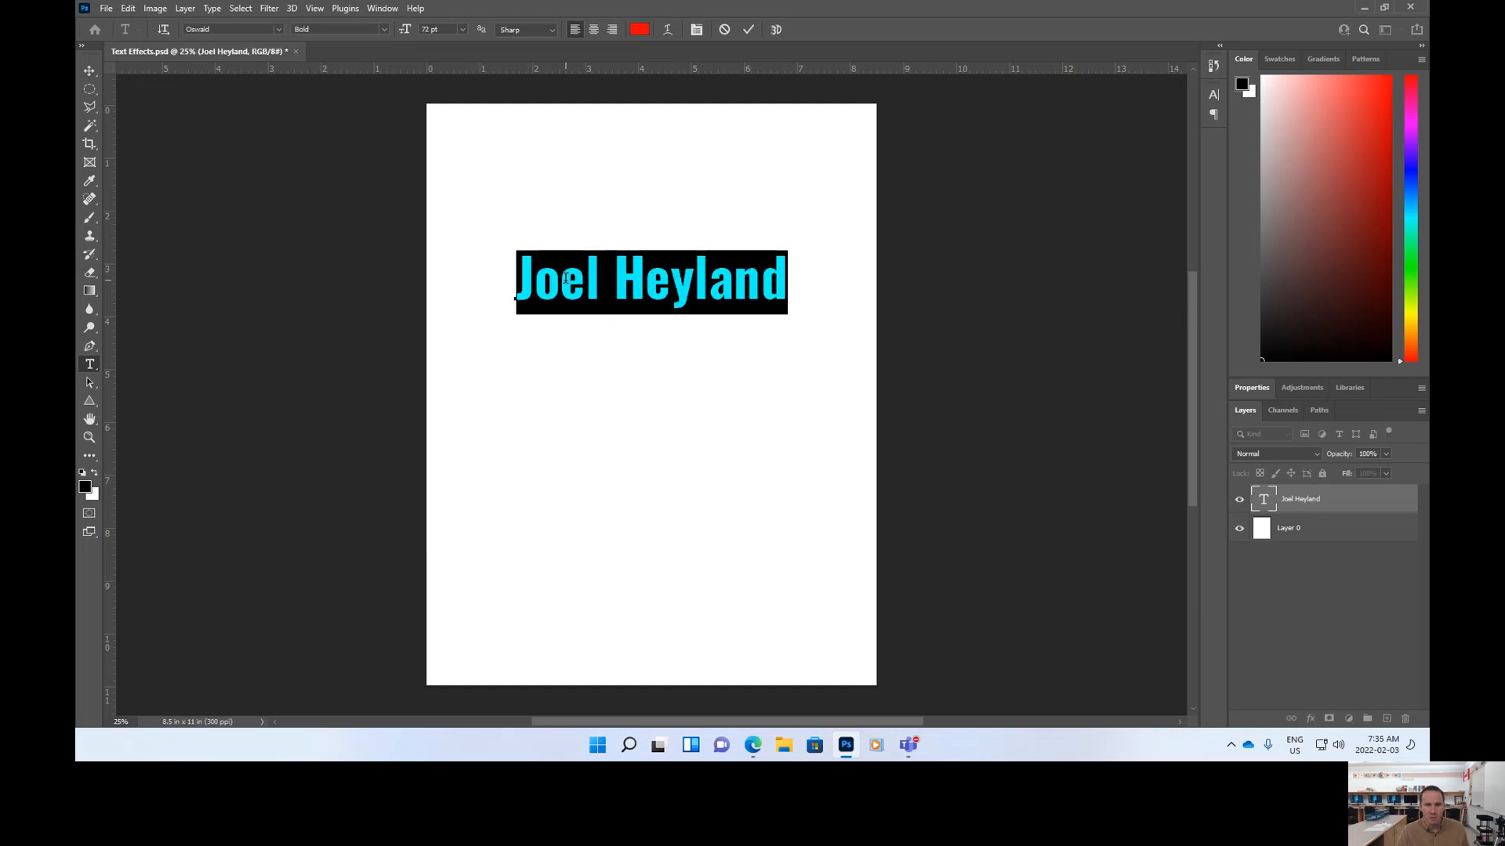
{"action": "left_click", "coordinate": [566, 278]}
{"action": "triple_click", "coordinate": [568, 278]}
Trash the stray Lorem Ipsum layer, reselect the name text and open its colour swatch
{"action": "left_click", "coordinate": [90, 88]}
{"action": "left_click", "coordinate": [90, 365]}
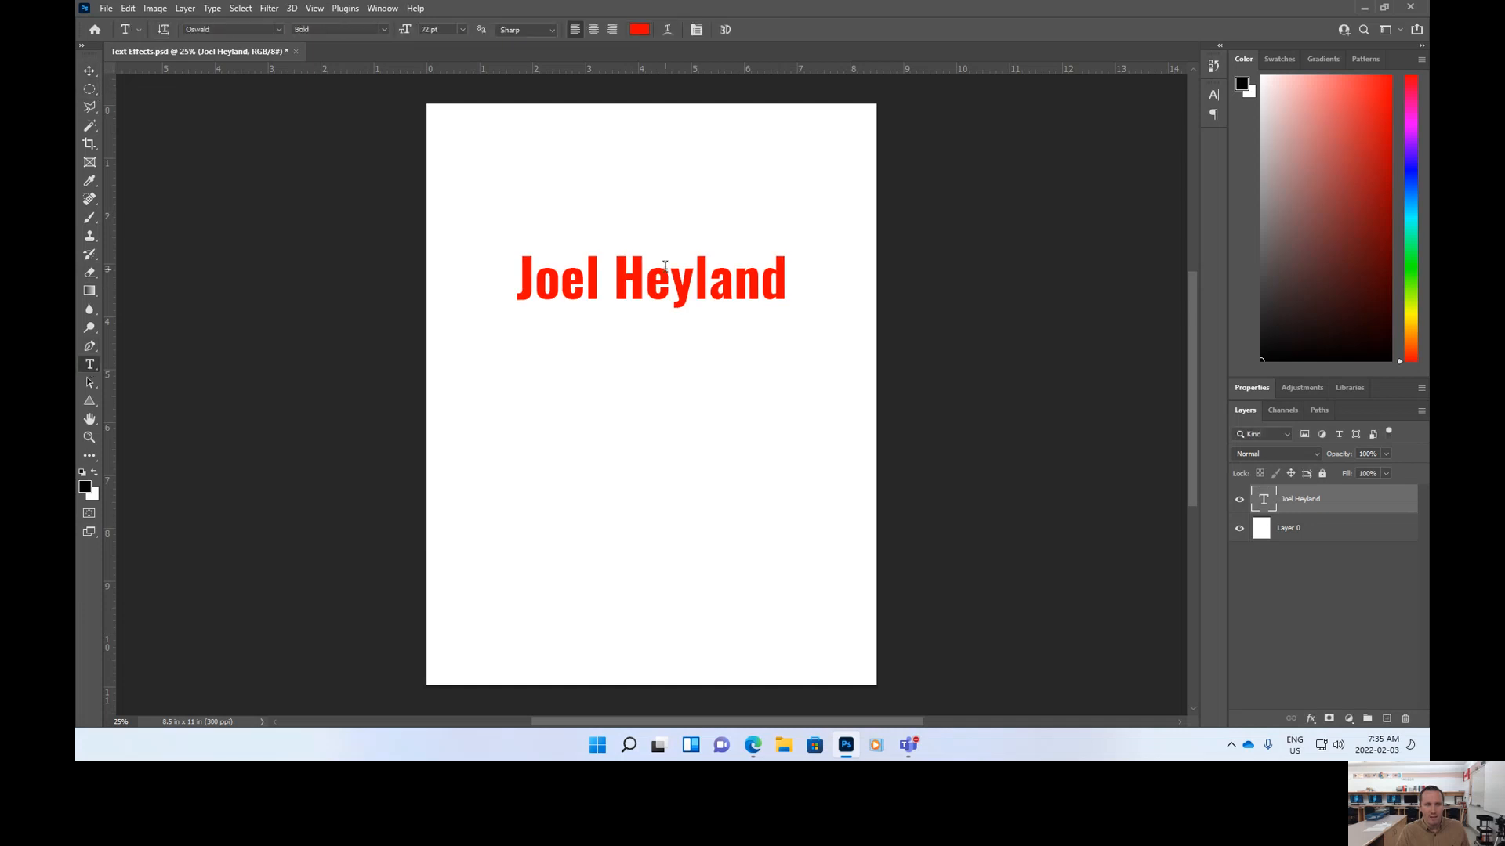
{"action": "left_click", "coordinate": [532, 219]}
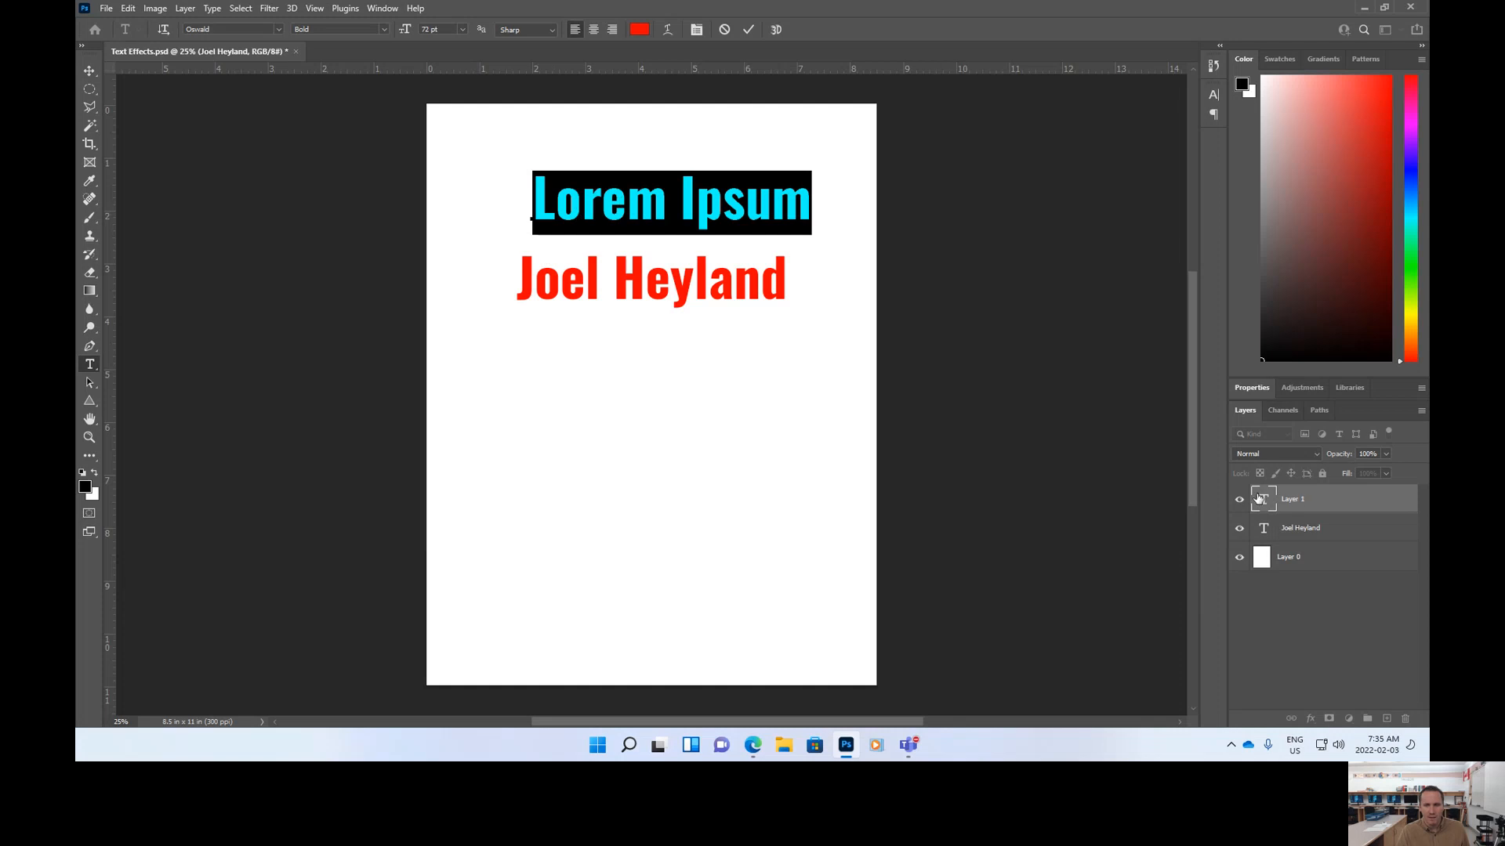
{"action": "left_click_drag", "start_coordinate": [1268, 503], "coordinate": [1404, 719]}
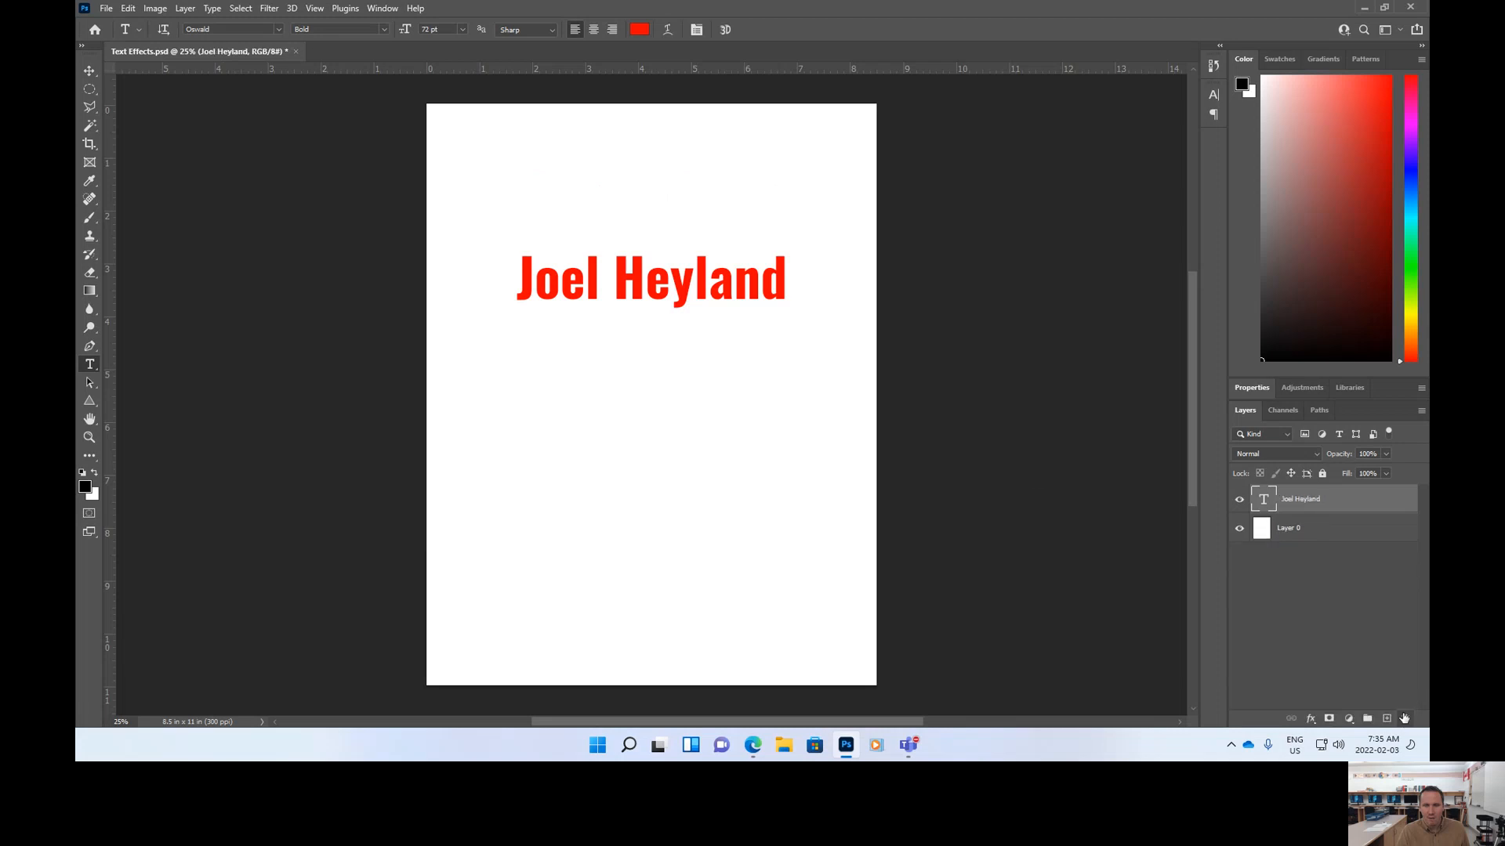
{"action": "left_click_drag", "start_coordinate": [514, 278], "coordinate": [856, 318]}
{"action": "left_click", "coordinate": [638, 29]}
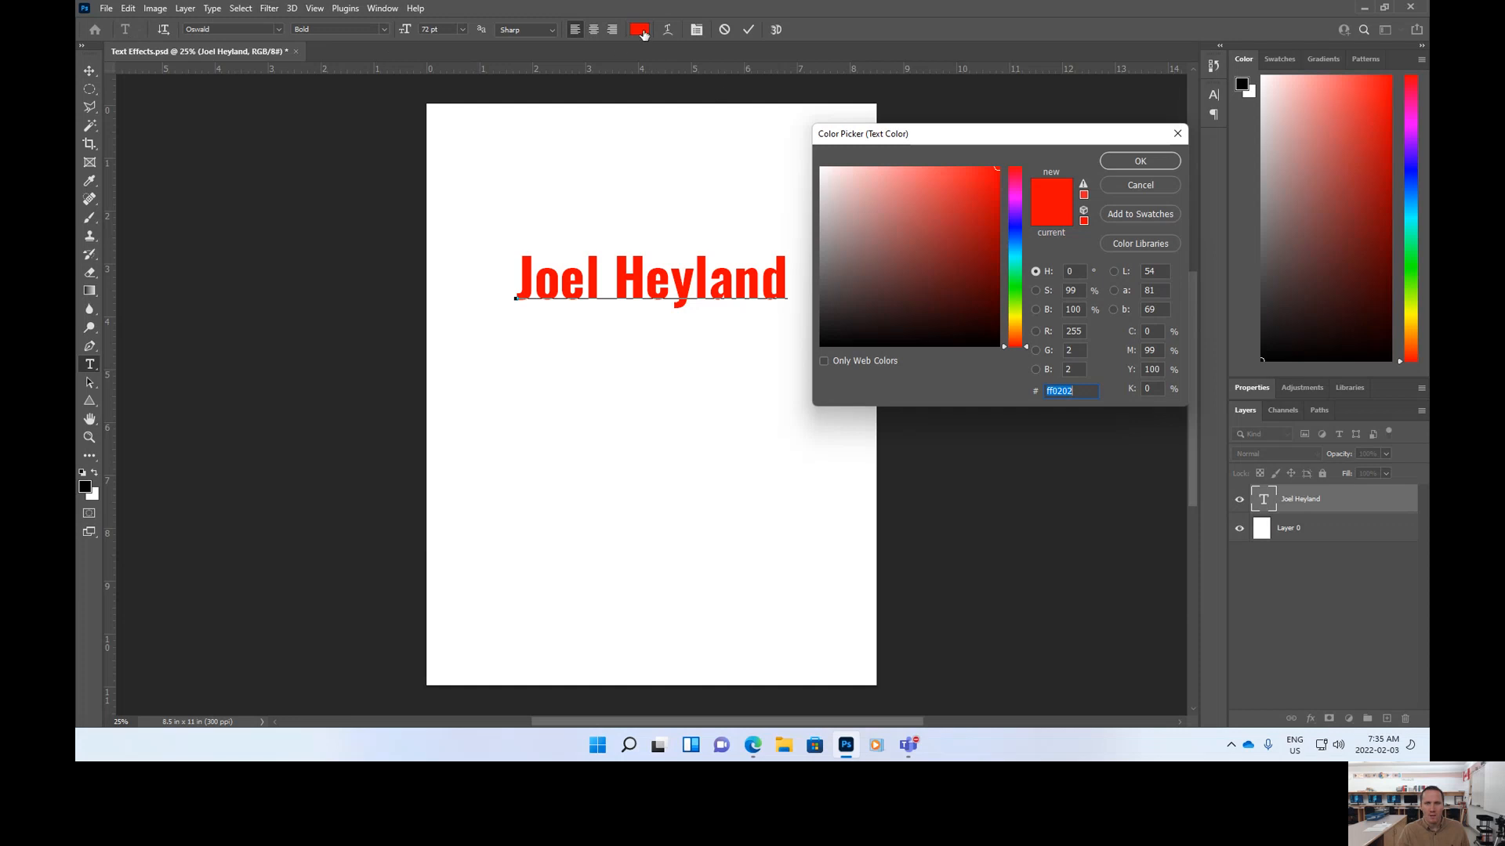
Change the text colour from red ff0202 to a vivid saturated blue
{"action": "left_click_drag", "start_coordinate": [972, 143], "coordinate": [1010, 176]}
{"action": "left_click", "coordinate": [1054, 284]}
{"action": "left_click_drag", "start_coordinate": [1053, 283], "coordinate": [1053, 269]}
{"action": "mouse_move", "coordinate": [1023, 207]}
{"action": "left_mouse_down"}
{"action": "mouse_move", "coordinate": [944, 235]}
{"action": "mouse_move", "coordinate": [979, 263]}
{"action": "mouse_move", "coordinate": [943, 266]}
{"action": "left_mouse_up"}
{"action": "left_click", "coordinate": [1055, 290]}
{"action": "left_click", "coordinate": [966, 251]}
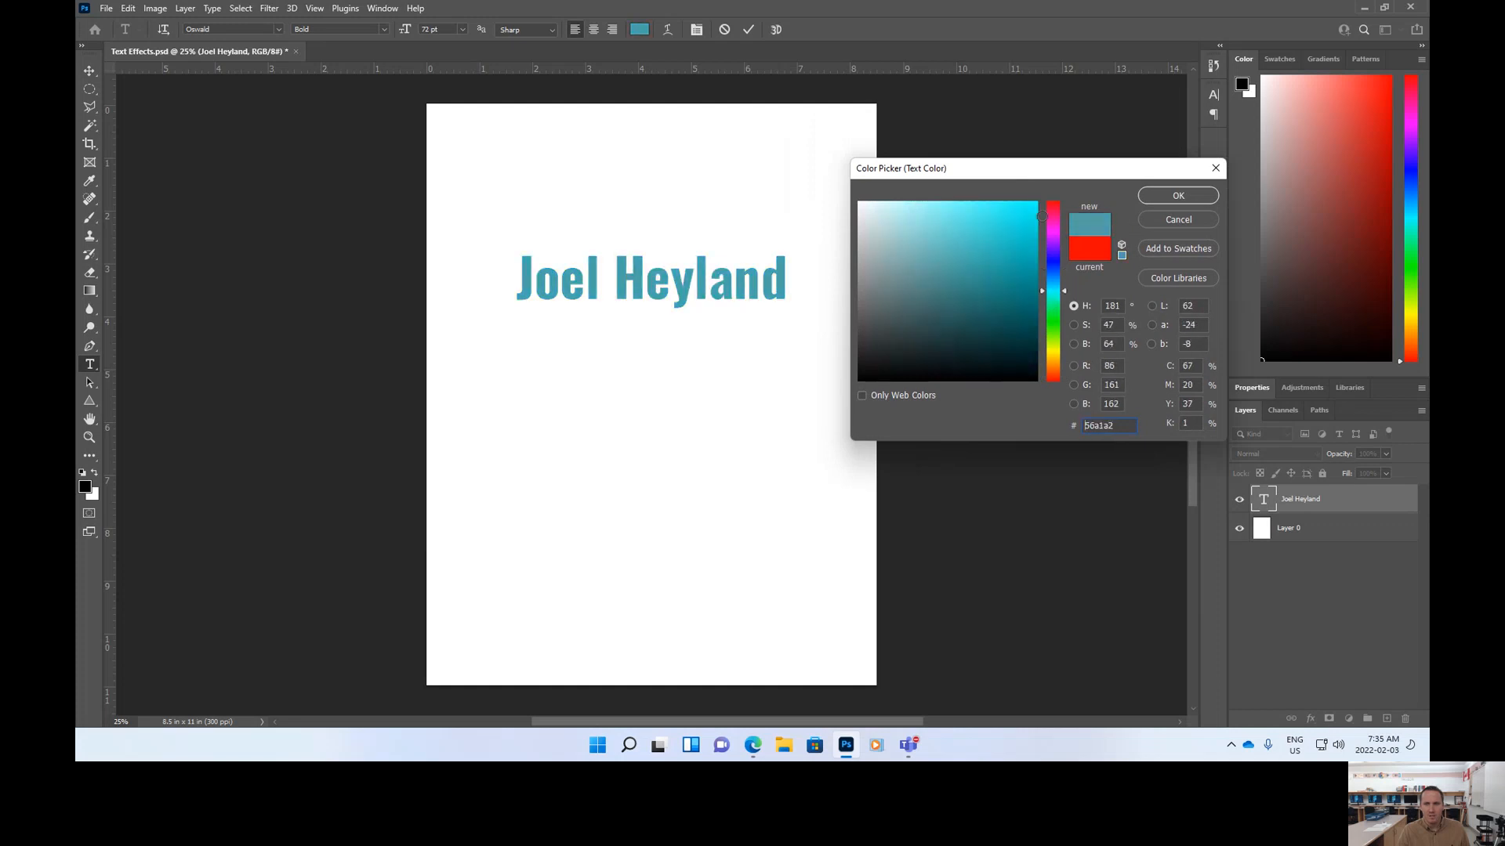
{"action": "left_click", "coordinate": [1053, 266]}
{"action": "left_click", "coordinate": [1022, 238]}
{"action": "left_click", "coordinate": [1150, 198]}
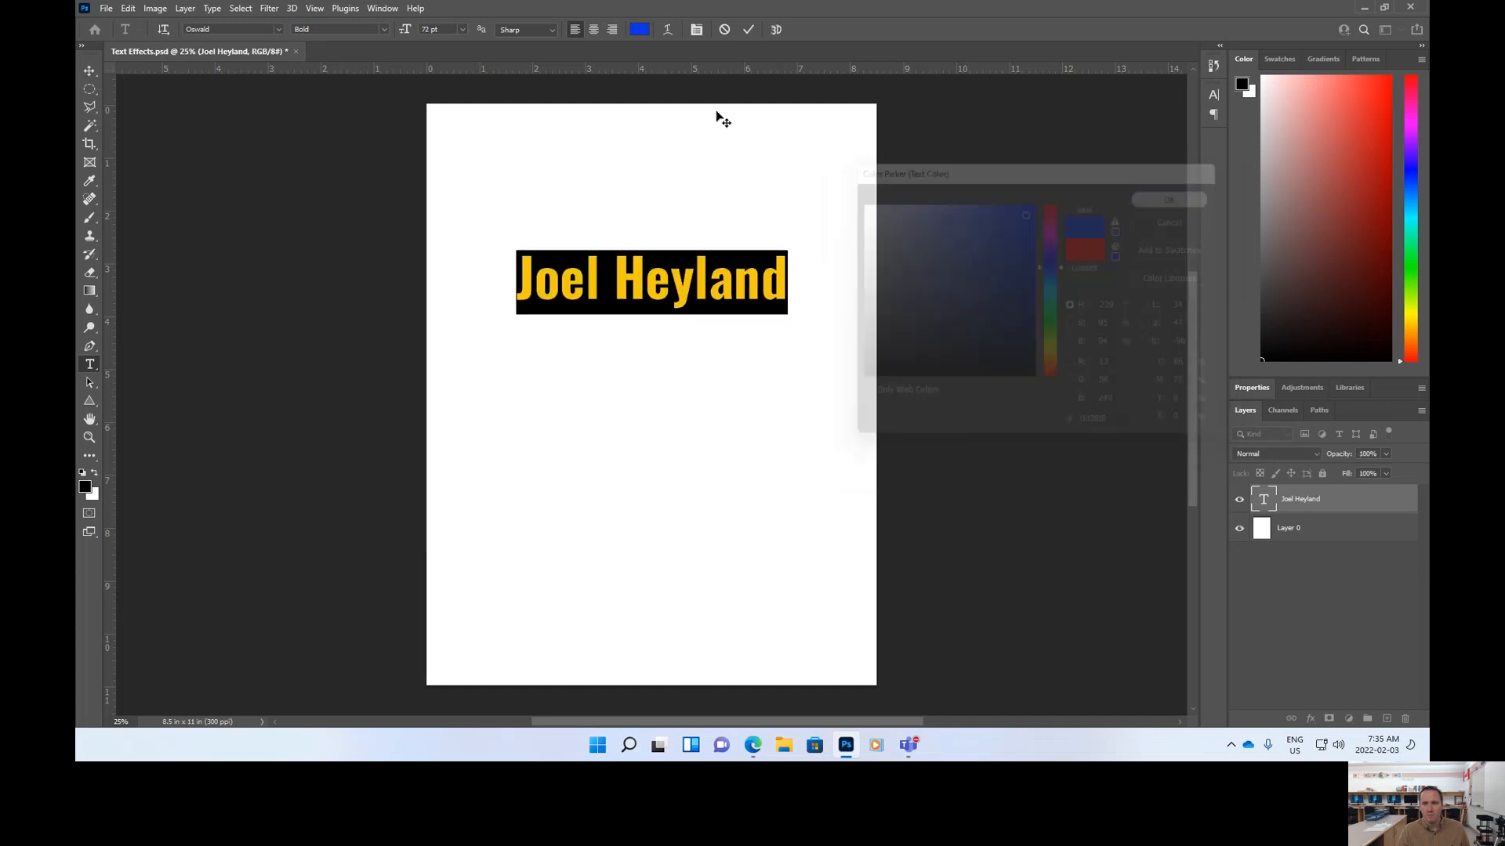
Set the heading font to Cooper Black
{"action": "left_click", "coordinate": [278, 29]}
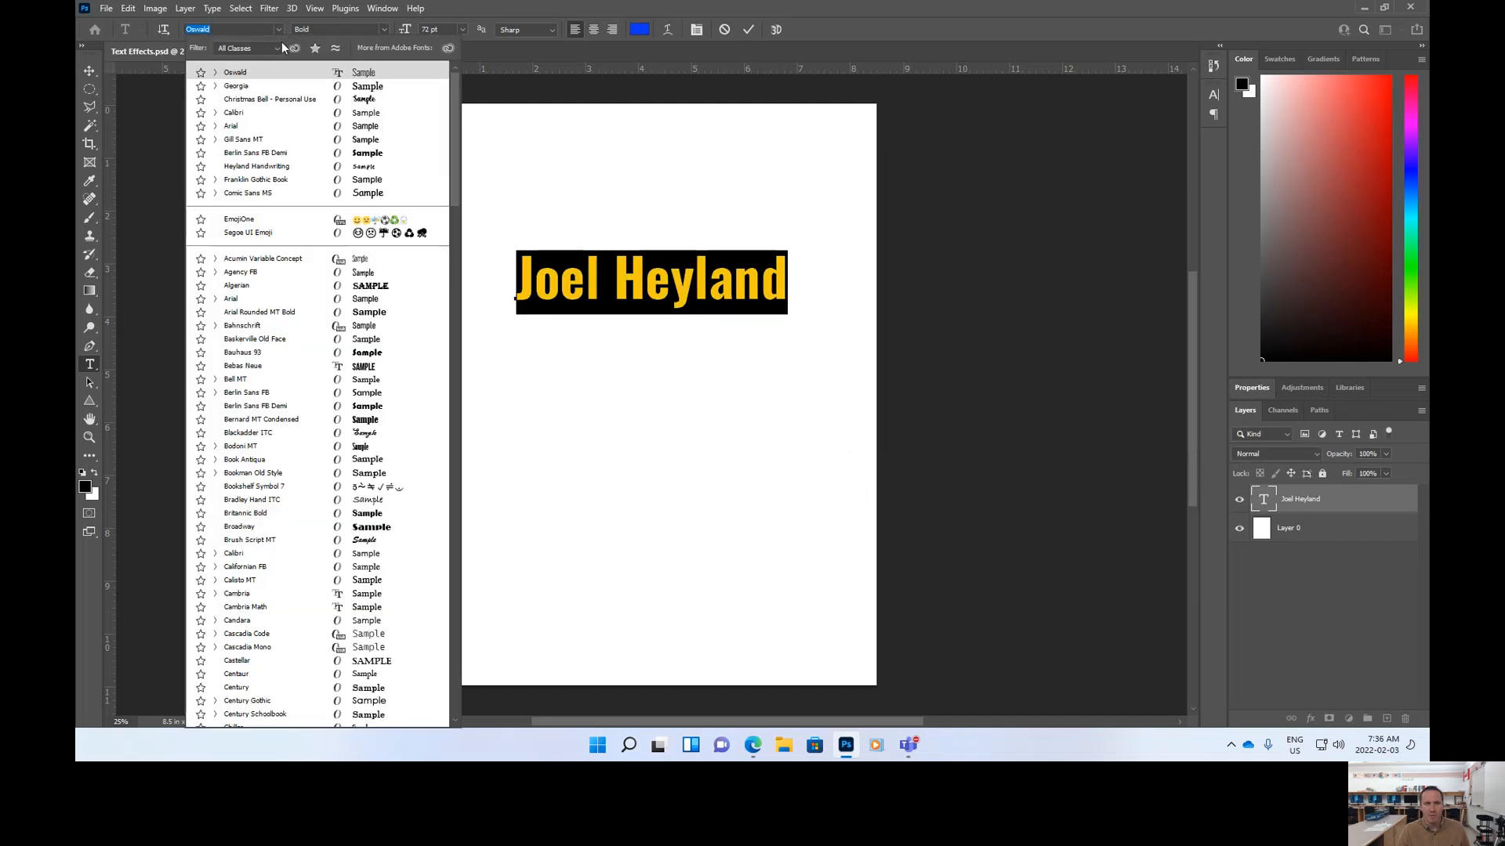
{"action": "scroll", "coordinate": [287, 377], "scroll_direction": "down", "scroll_amount": 1}
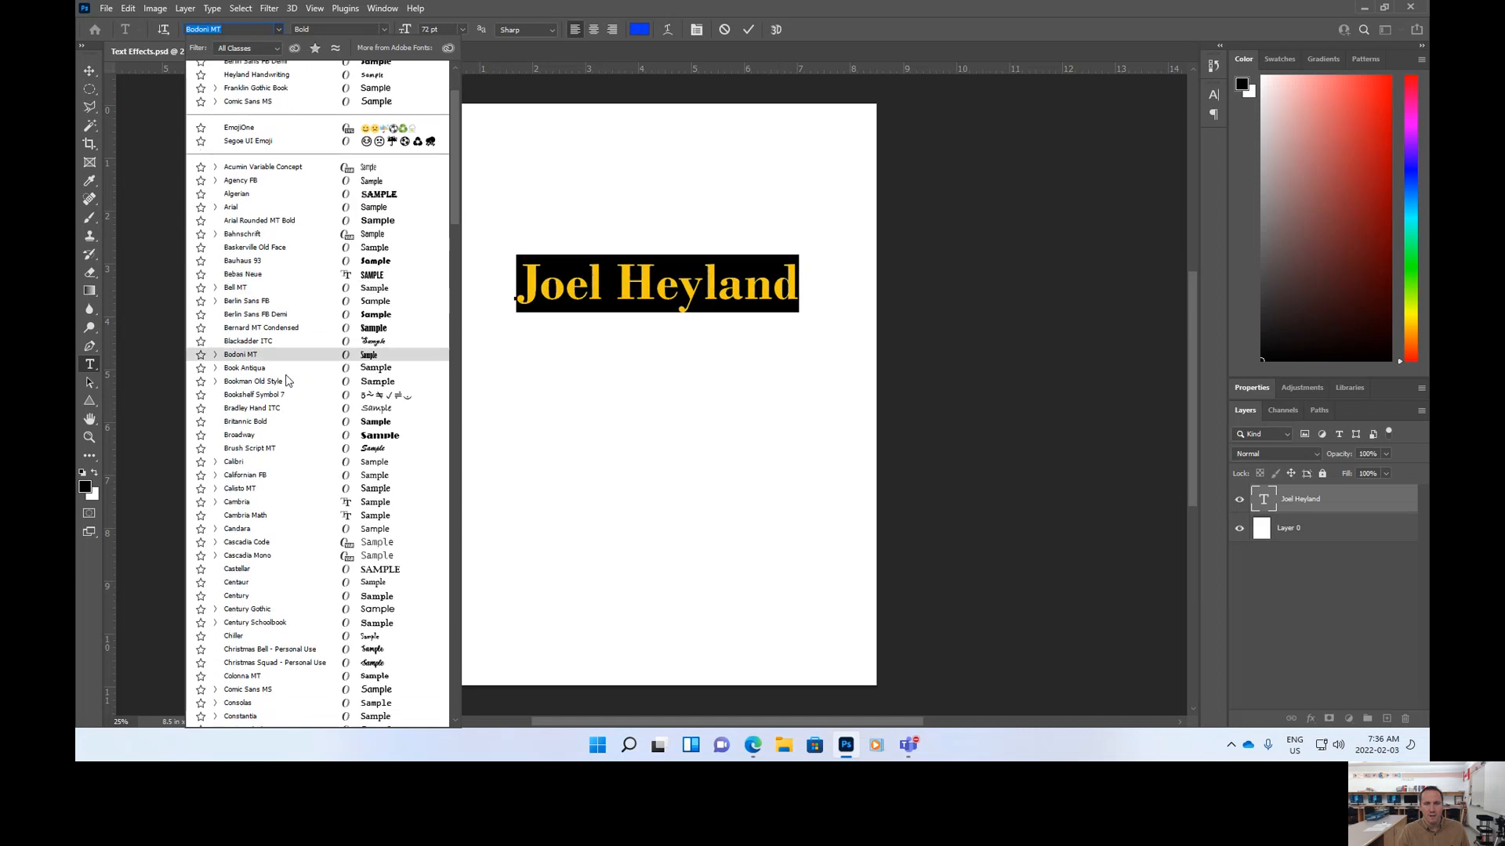
{"action": "scroll", "coordinate": [296, 560], "scroll_direction": "down", "scroll_amount": 1}
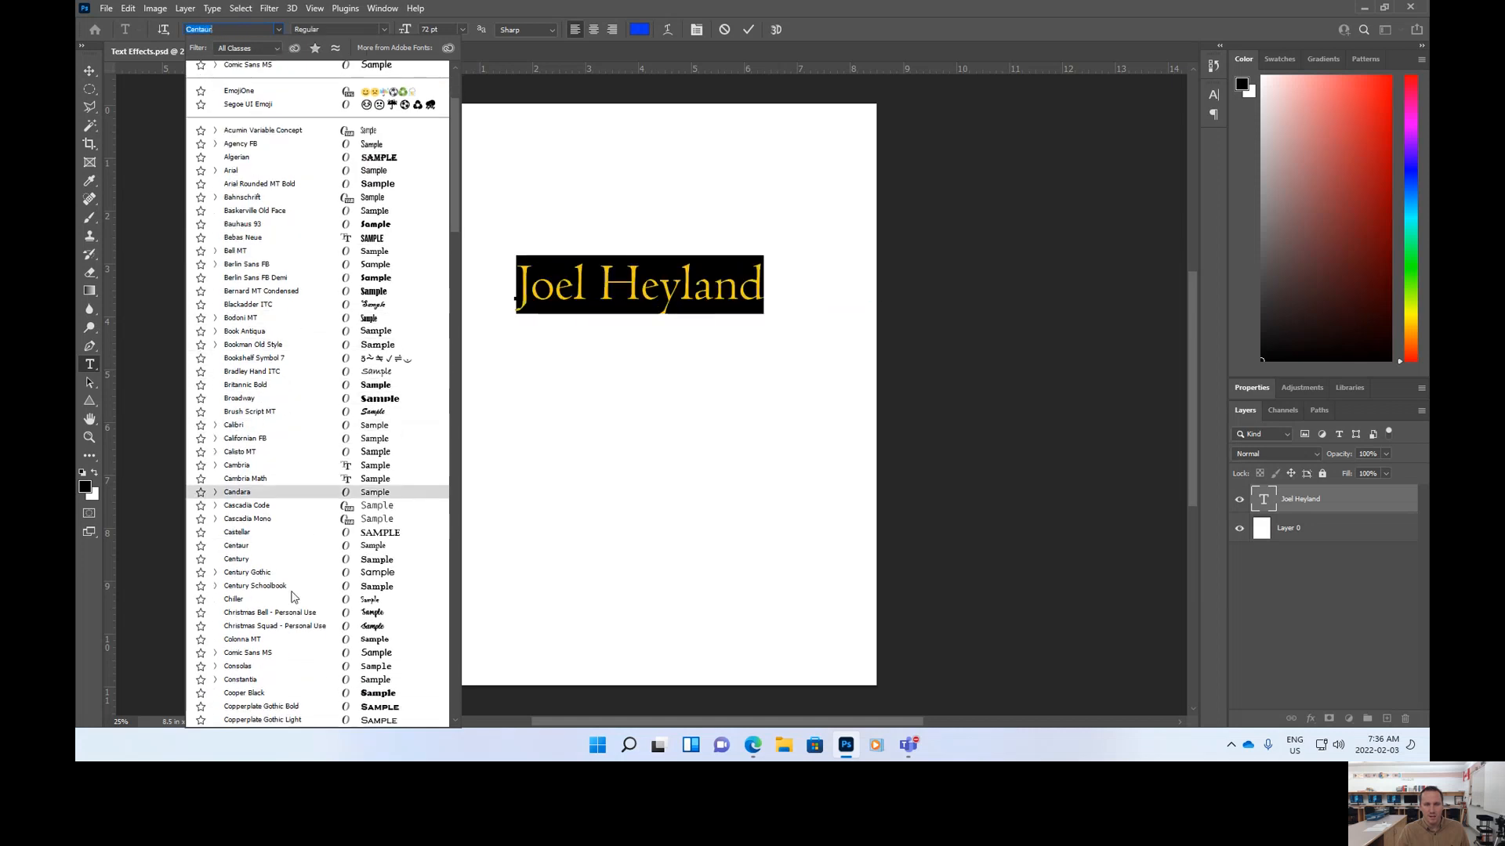
{"action": "scroll", "coordinate": [294, 572], "scroll_direction": "down", "scroll_amount": 2}
{"action": "scroll", "coordinate": [294, 562], "scroll_direction": "down", "scroll_amount": 1}
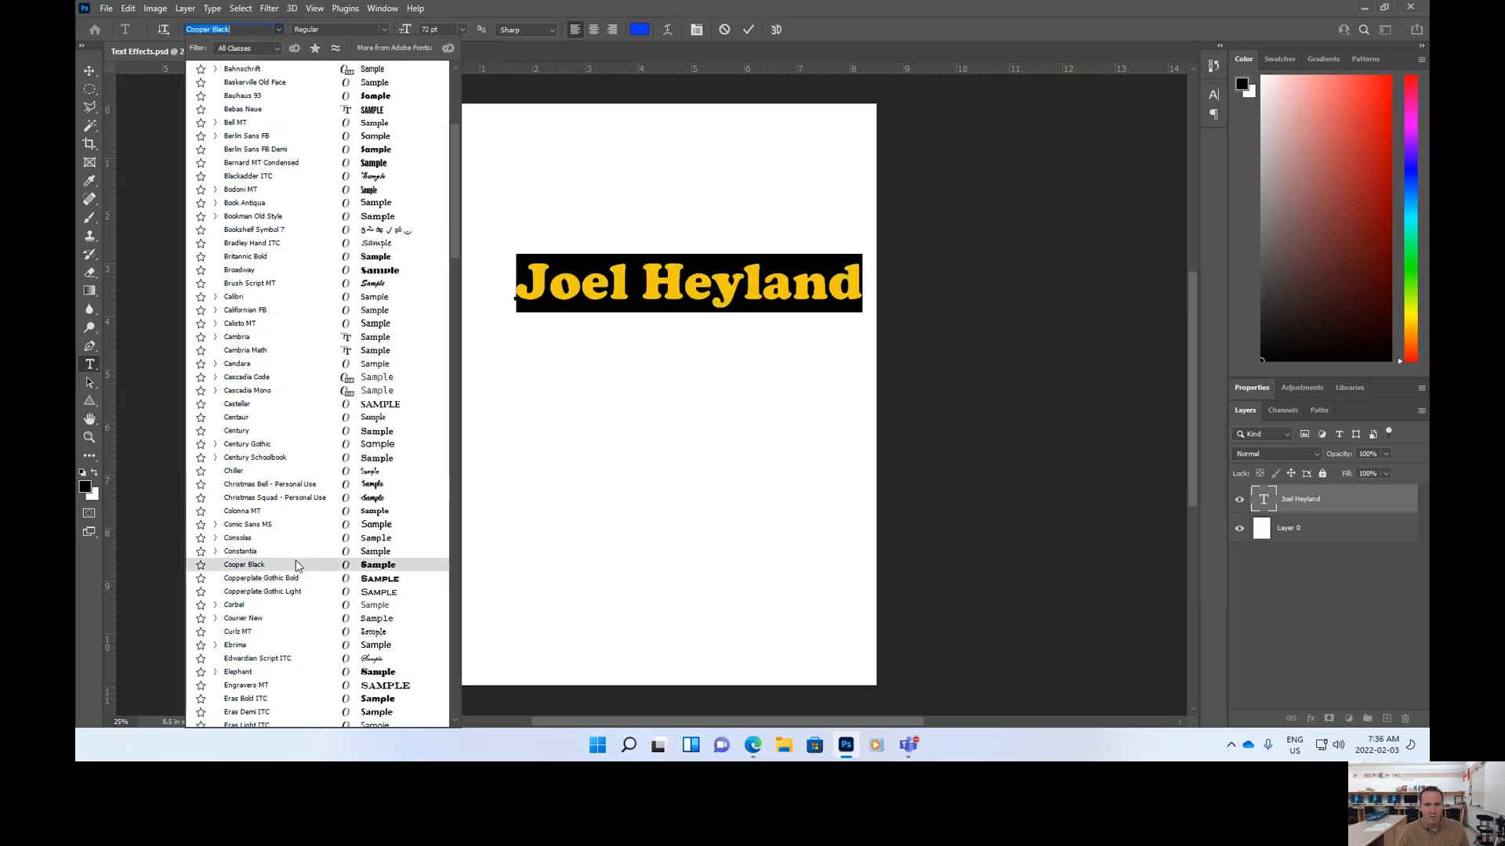
{"action": "left_click", "coordinate": [296, 564]}
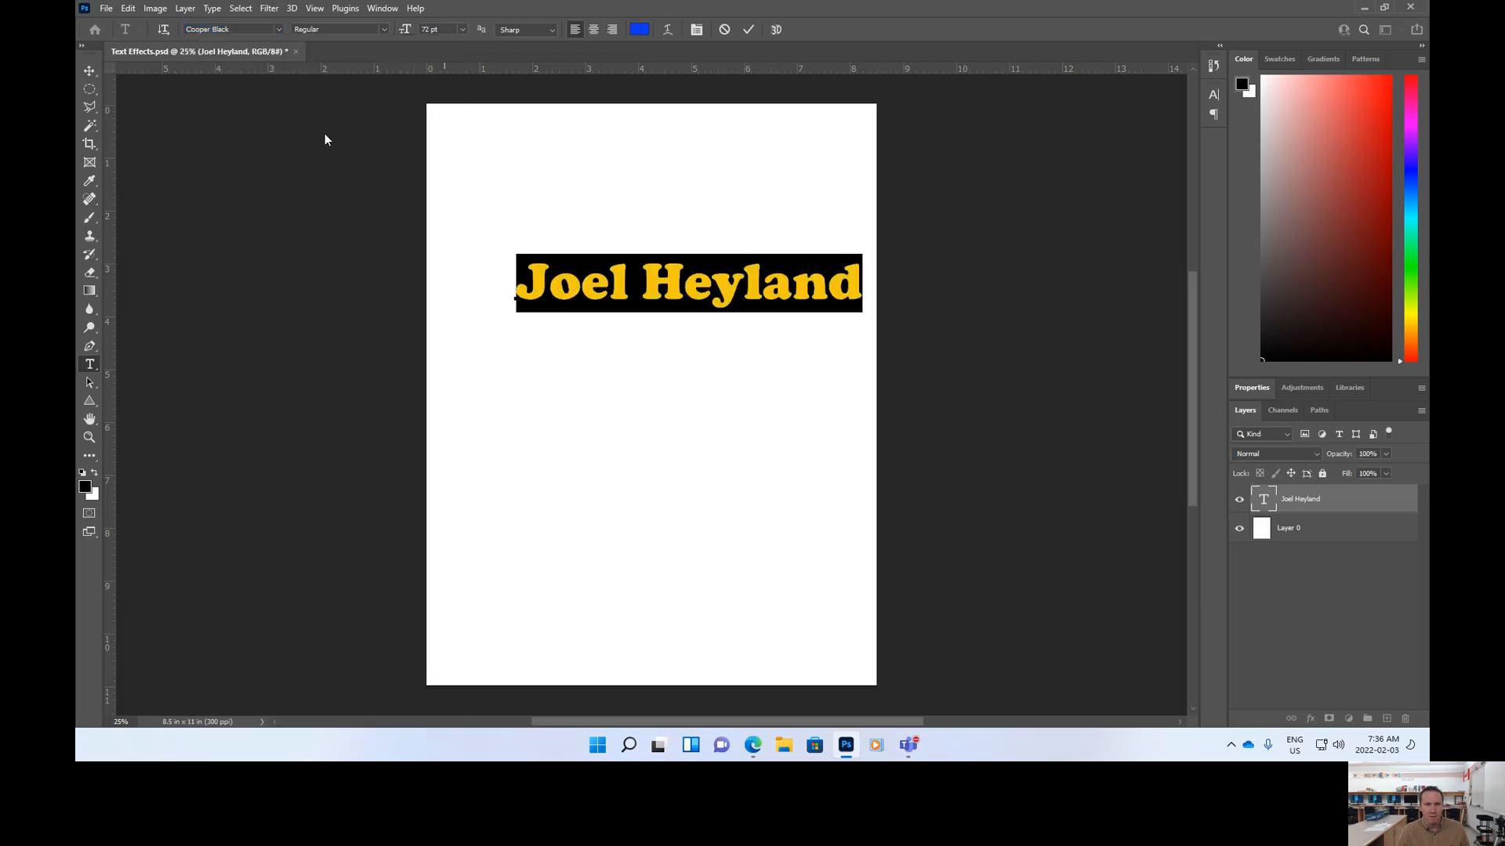
Drag the blue Cooper Black heading to roughly the horizontal centre, higher on the page
{"action": "left_click", "coordinate": [88, 71]}
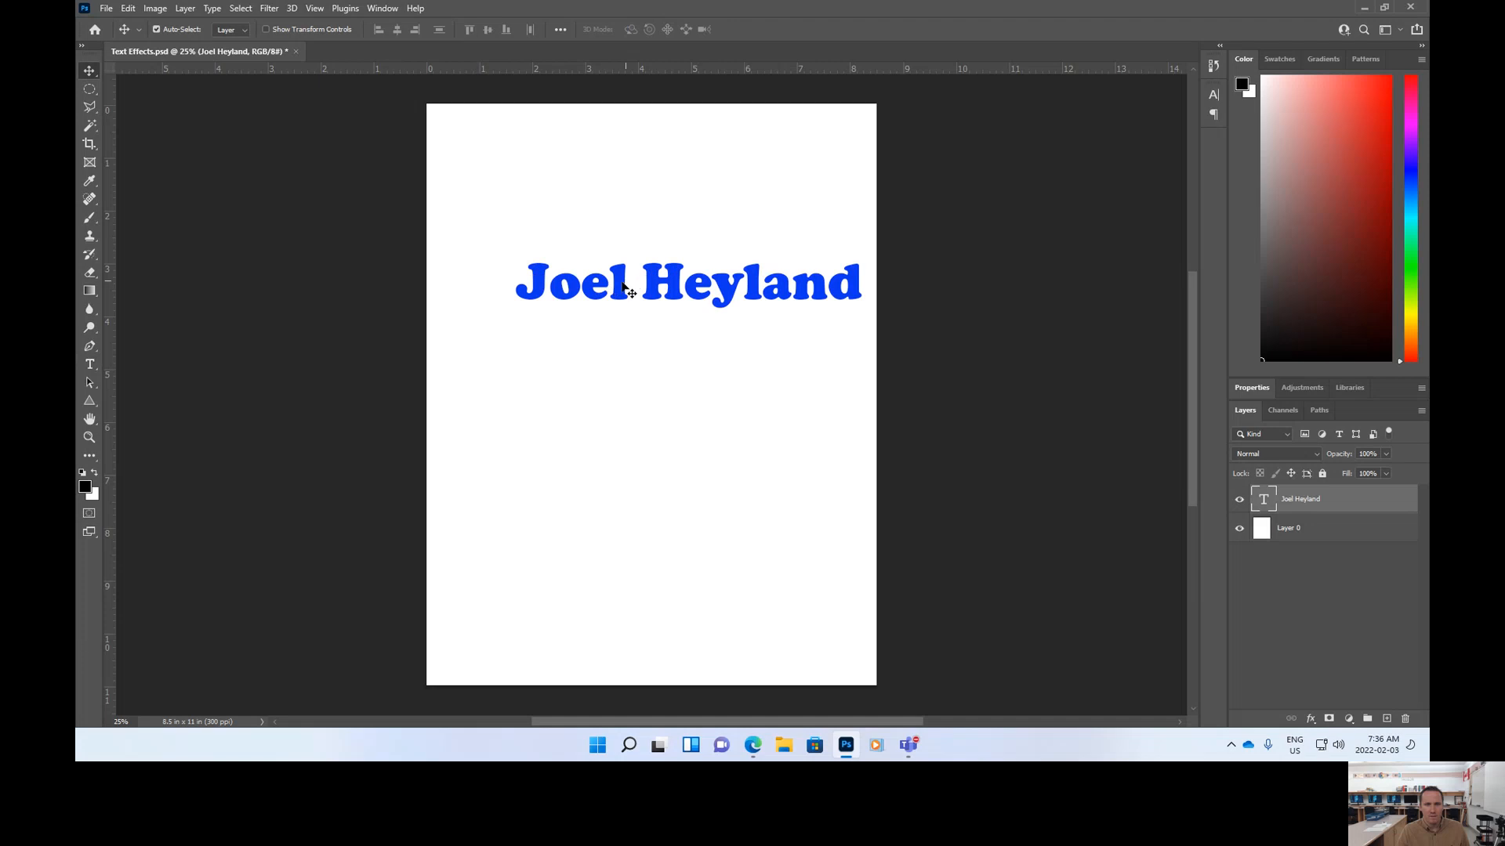
{"action": "left_click_drag", "start_coordinate": [607, 296], "coordinate": [584, 335]}
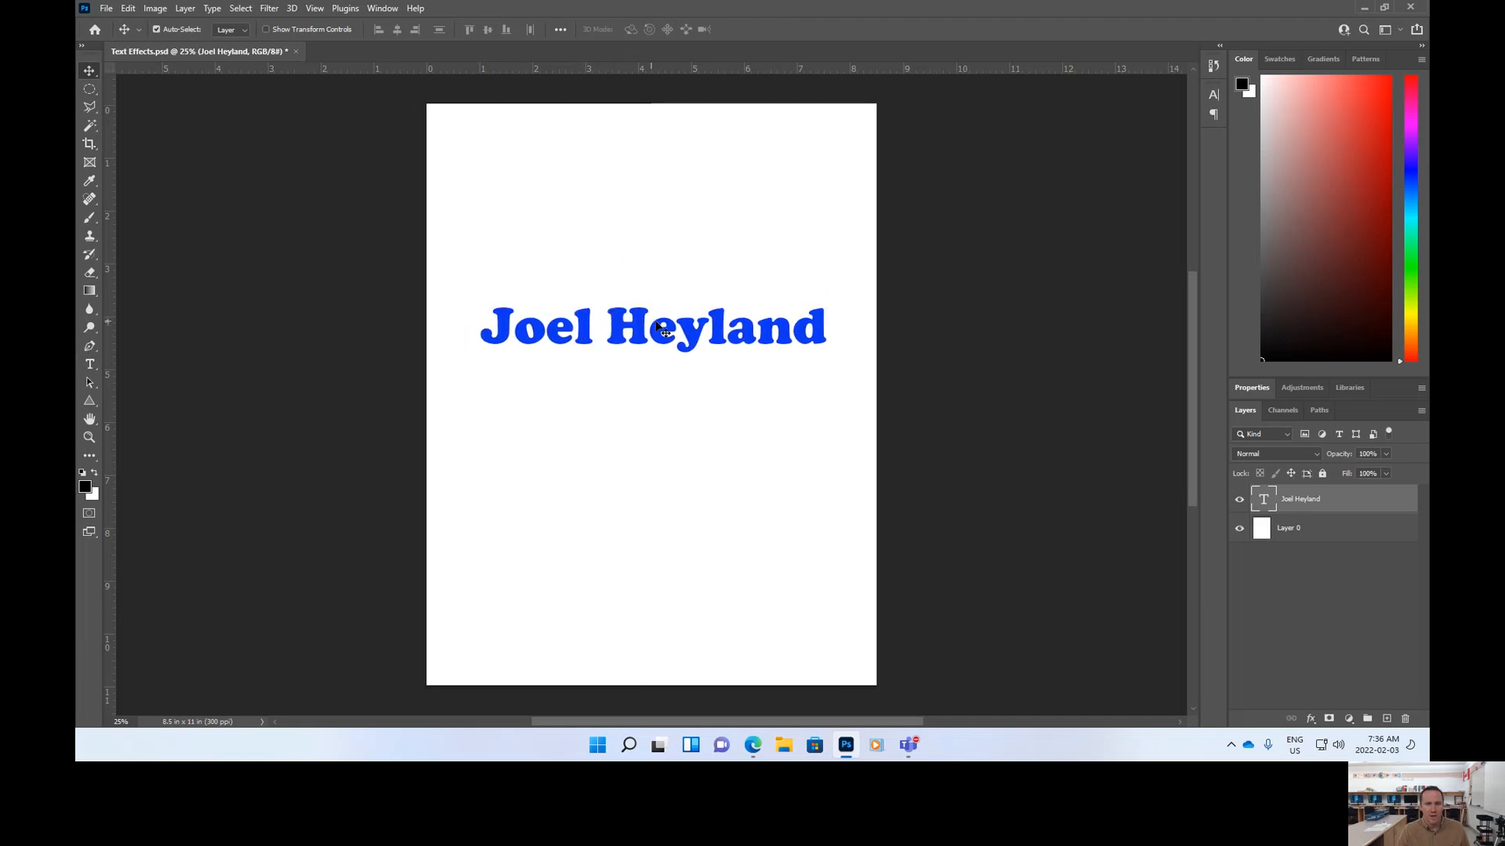
{"action": "mouse_move", "coordinate": [625, 336]}
{"action": "left_mouse_down"}
{"action": "mouse_move", "coordinate": [604, 278]}
{"action": "mouse_move", "coordinate": [654, 385]}
{"action": "mouse_move", "coordinate": [585, 379]}
{"action": "mouse_move", "coordinate": [673, 400]}
{"action": "mouse_move", "coordinate": [637, 373]}
{"action": "mouse_move", "coordinate": [637, 353]}
{"action": "mouse_move", "coordinate": [624, 358]}
{"action": "left_mouse_up"}
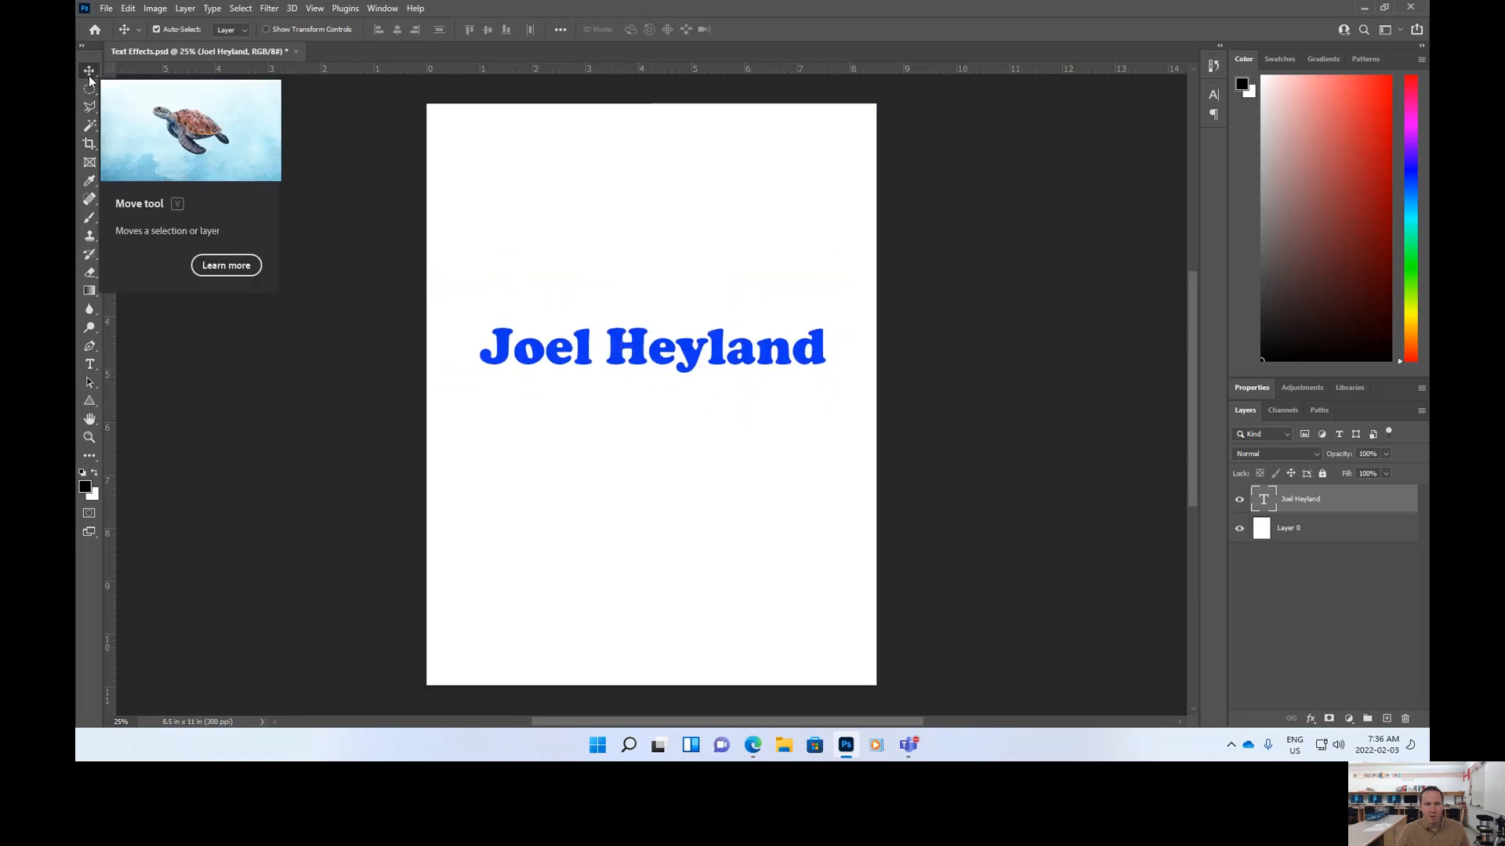
{"action": "mouse_move", "coordinate": [580, 369]}
{"action": "left_mouse_down"}
{"action": "mouse_move", "coordinate": [580, 280]}
{"action": "mouse_move", "coordinate": [582, 555]}
{"action": "mouse_move", "coordinate": [592, 438]}
{"action": "mouse_move", "coordinate": [575, 396]}
{"action": "left_mouse_up"}
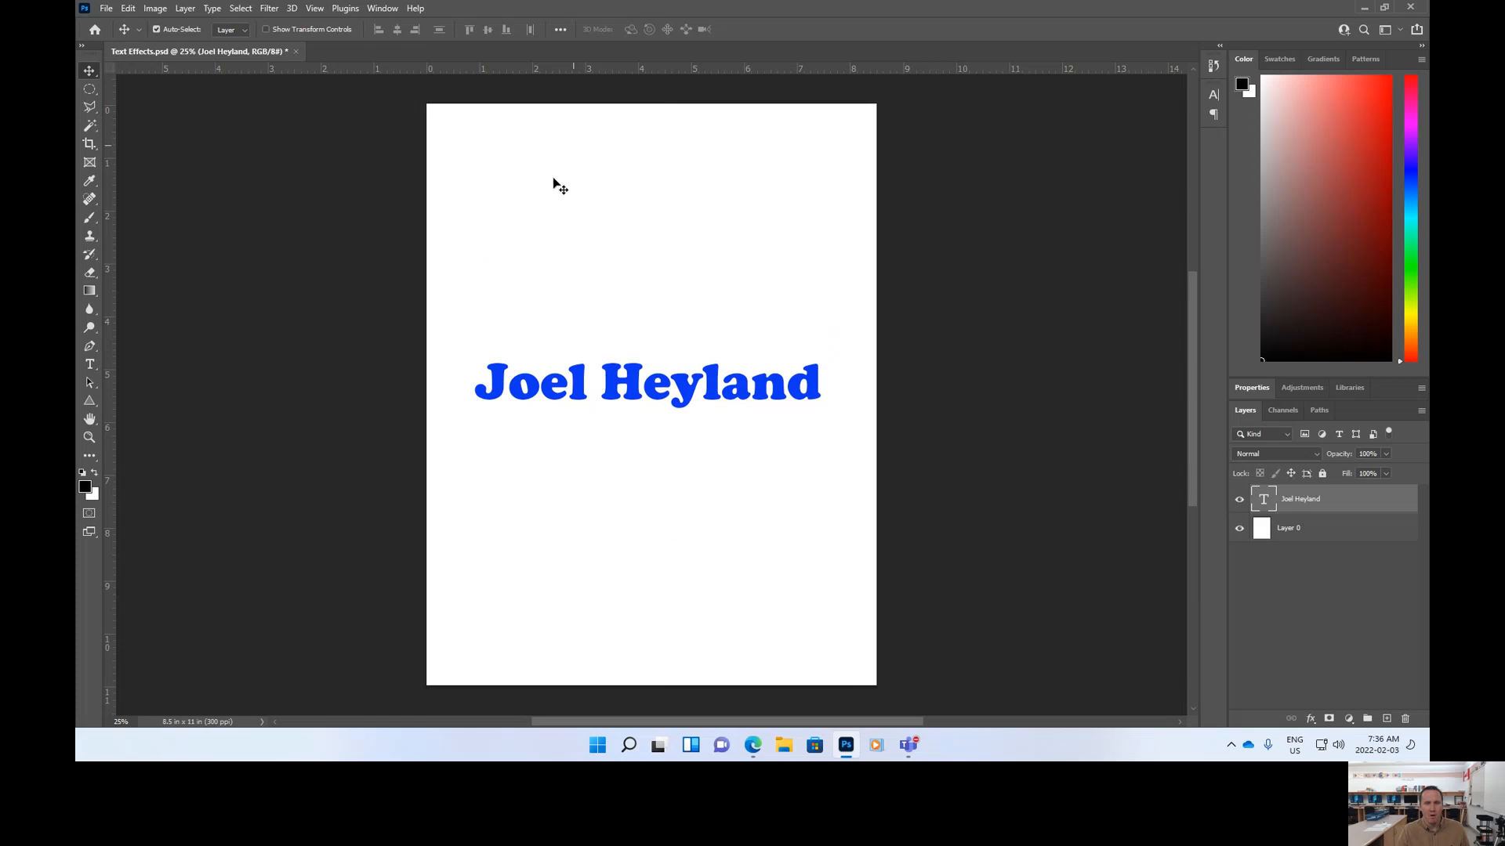
{"action": "left_click", "coordinate": [94, 363]}
{"action": "left_click_drag", "start_coordinate": [599, 390], "coordinate": [561, 527]}
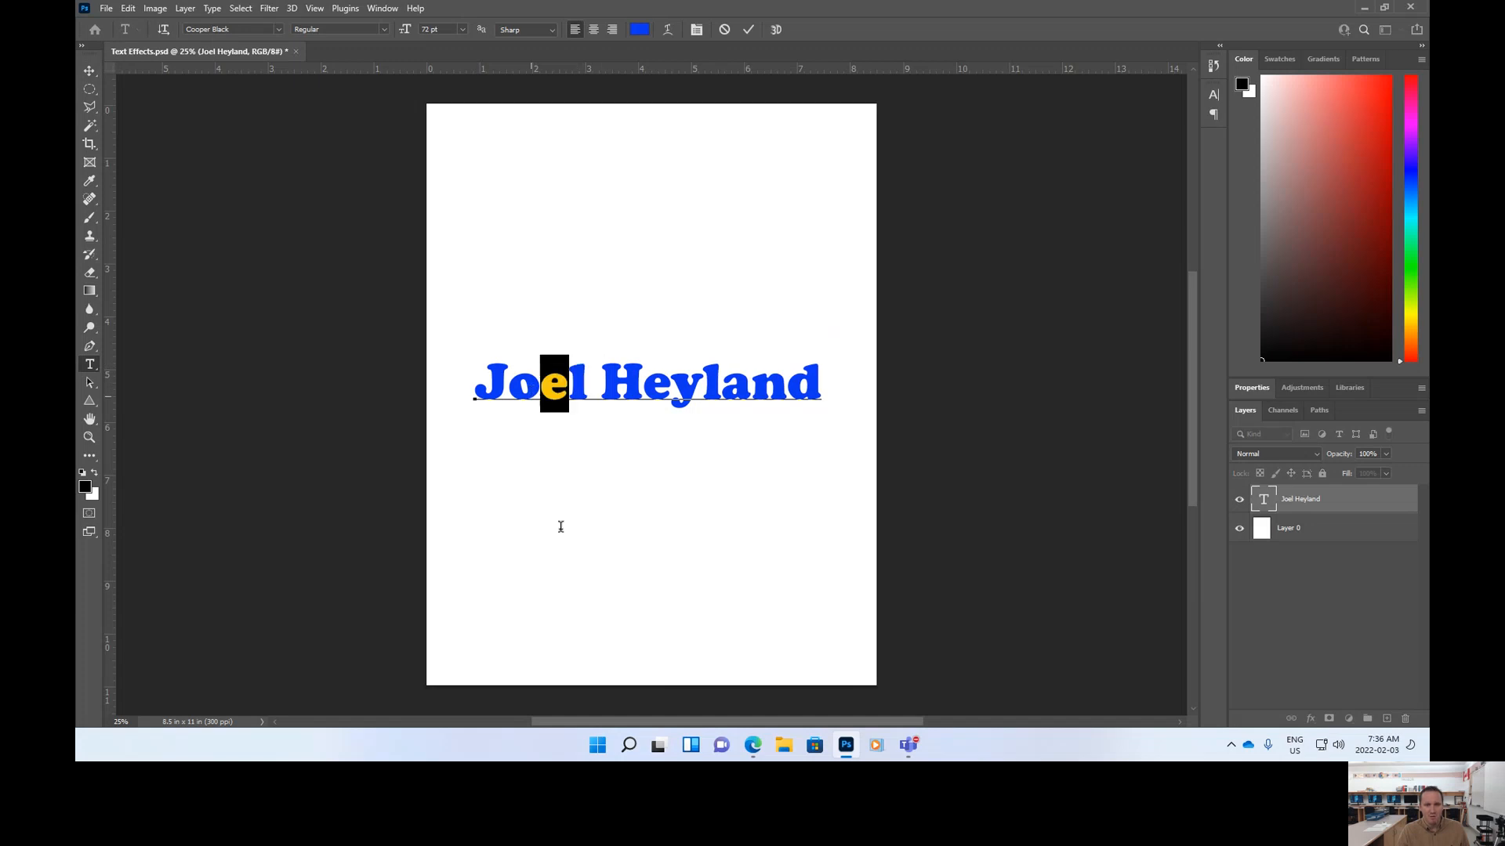
{"action": "left_click", "coordinate": [635, 385]}
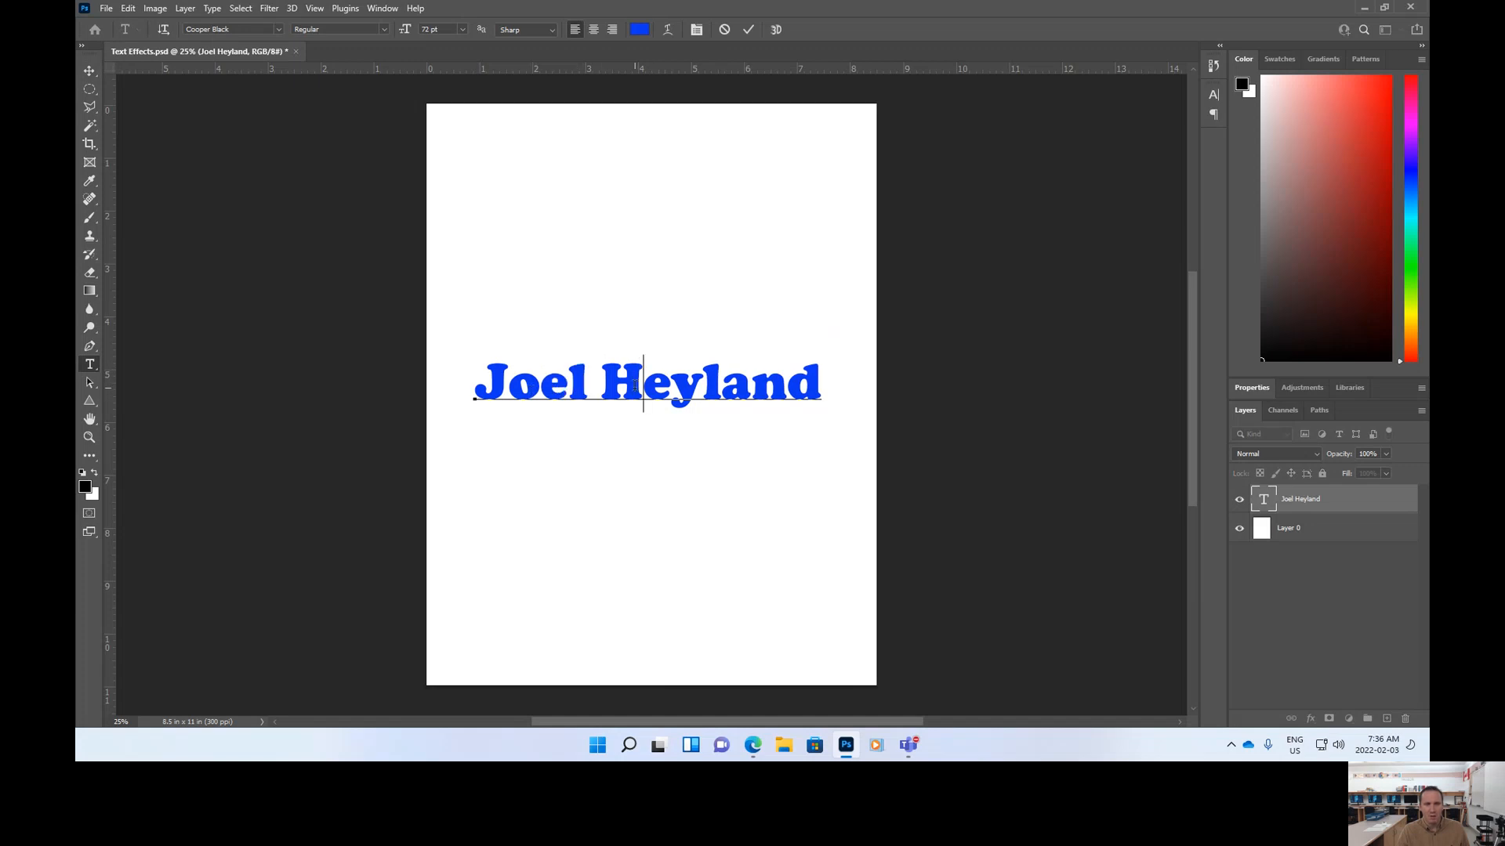
{"action": "left_click", "coordinate": [89, 71]}
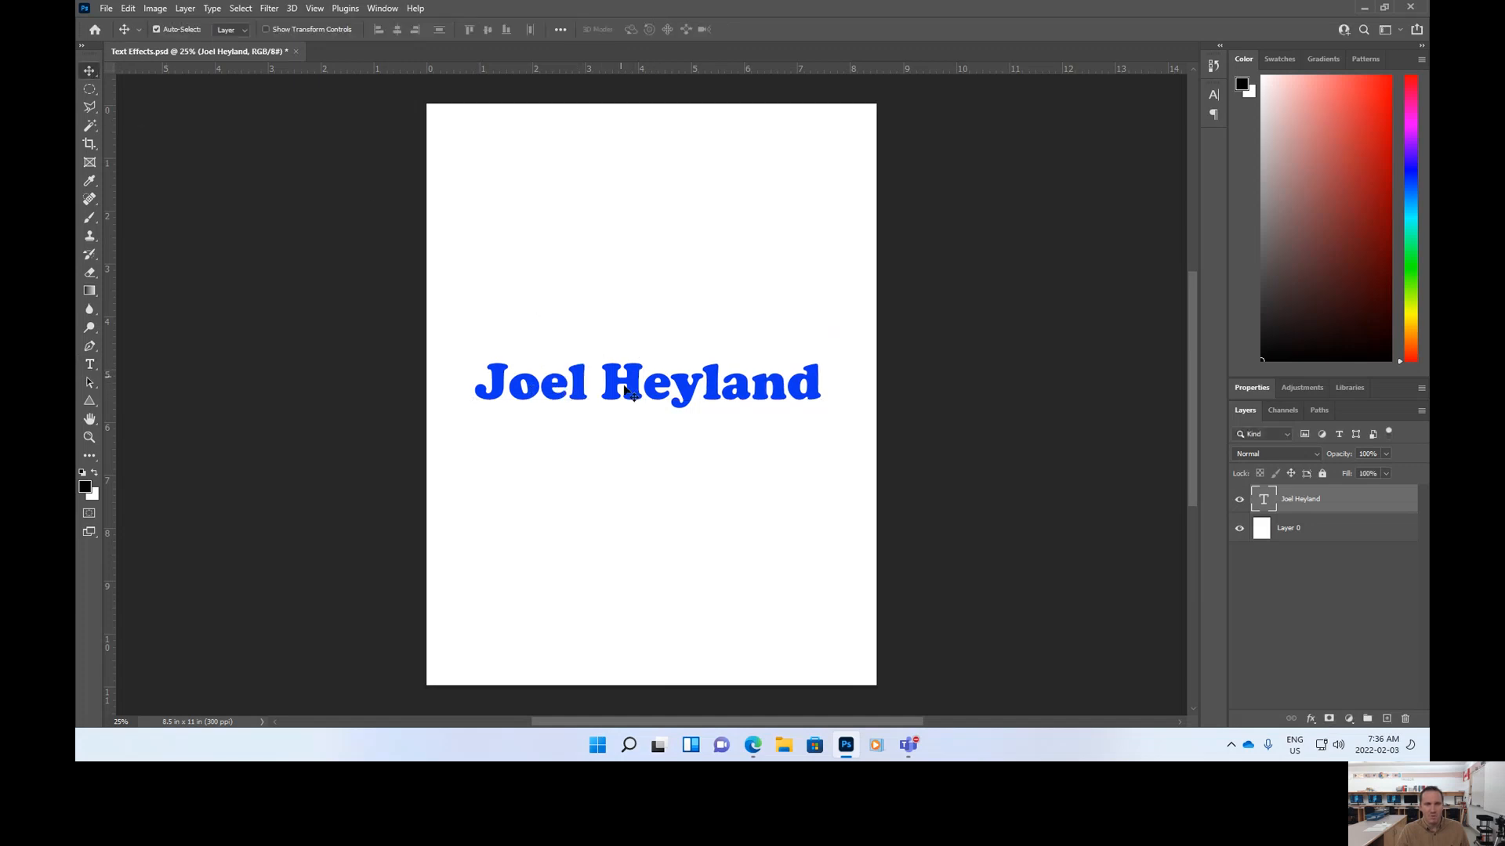
{"action": "left_click_drag", "start_coordinate": [632, 379], "coordinate": [630, 330]}
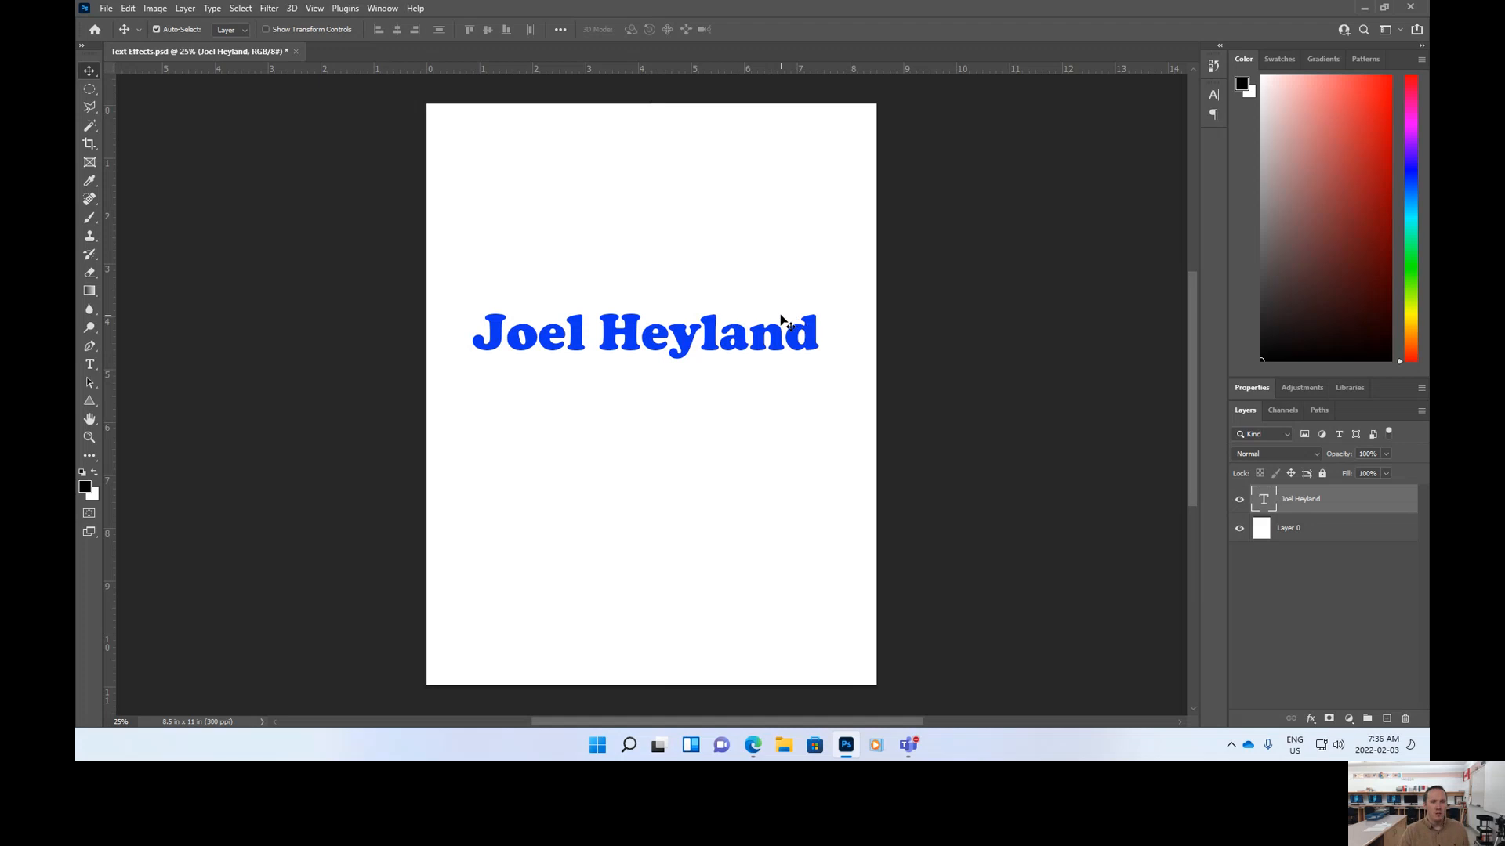
{"action": "left_click_drag", "start_coordinate": [632, 342], "coordinate": [636, 343]}
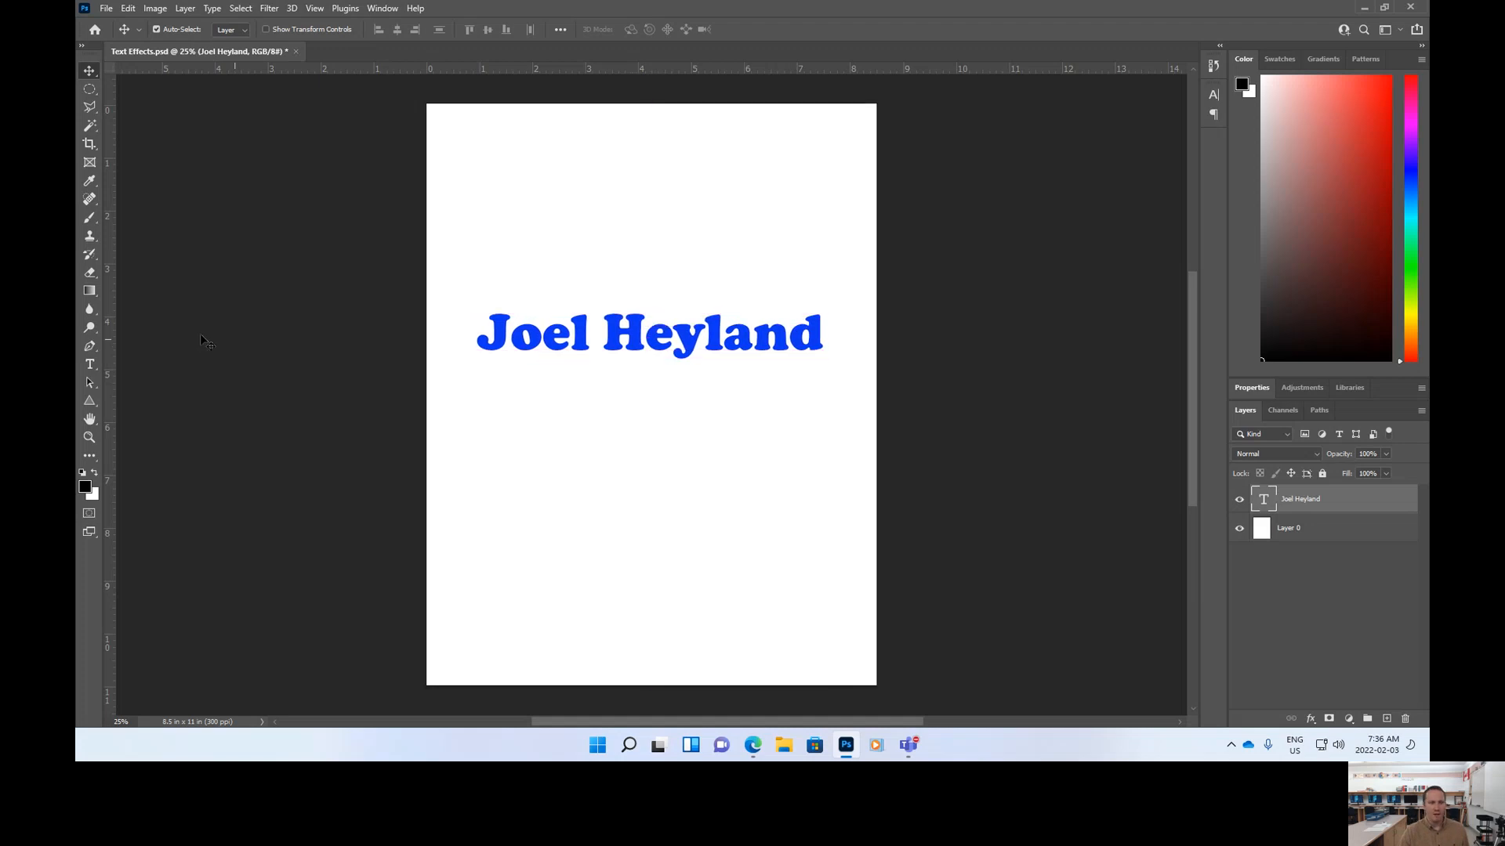
{"action": "left_click", "coordinate": [90, 366]}
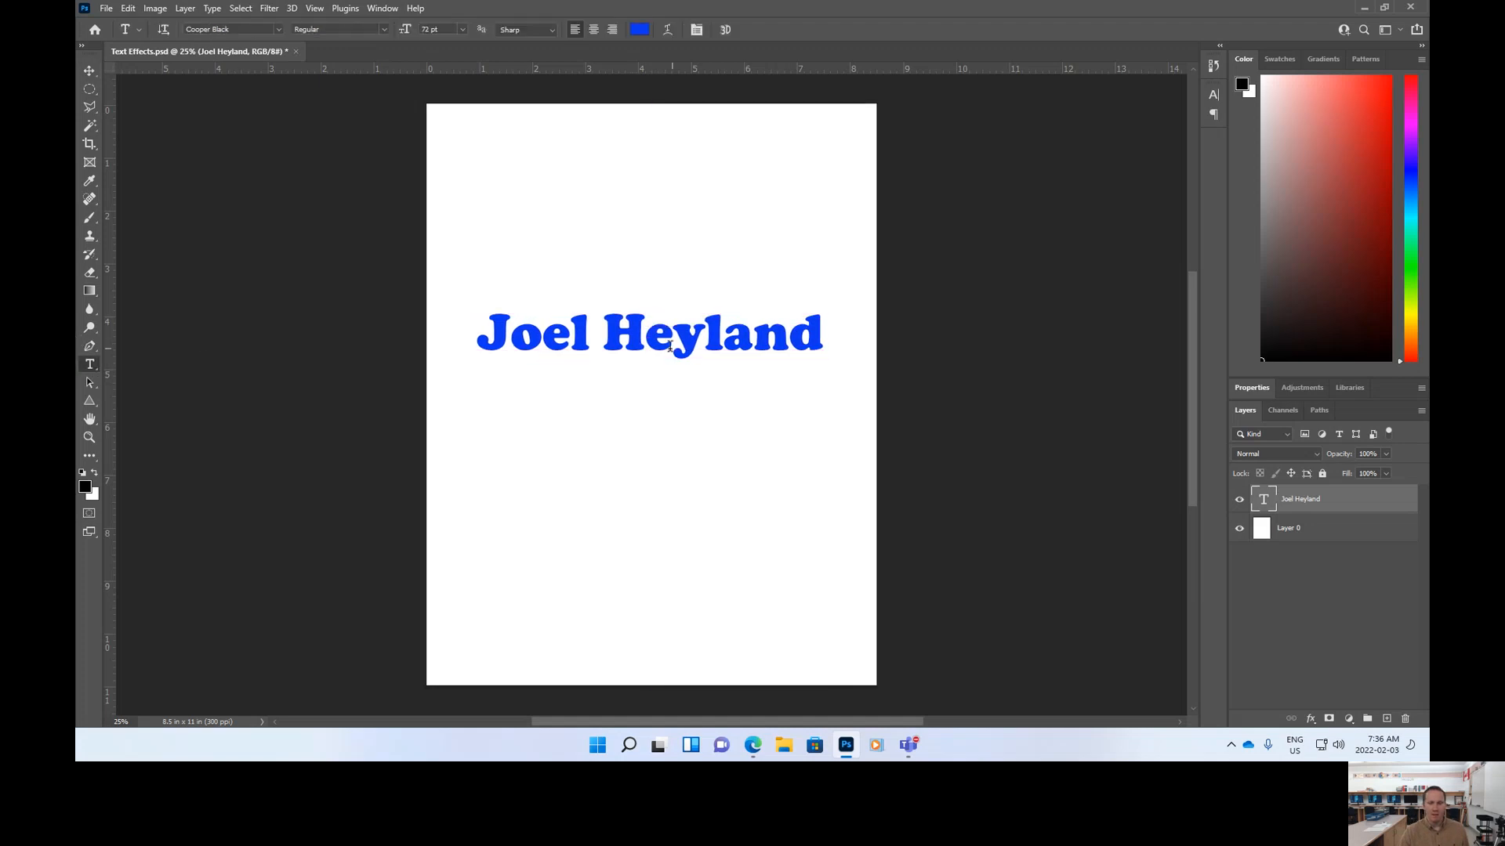
{"action": "triple_click", "coordinate": [592, 340]}
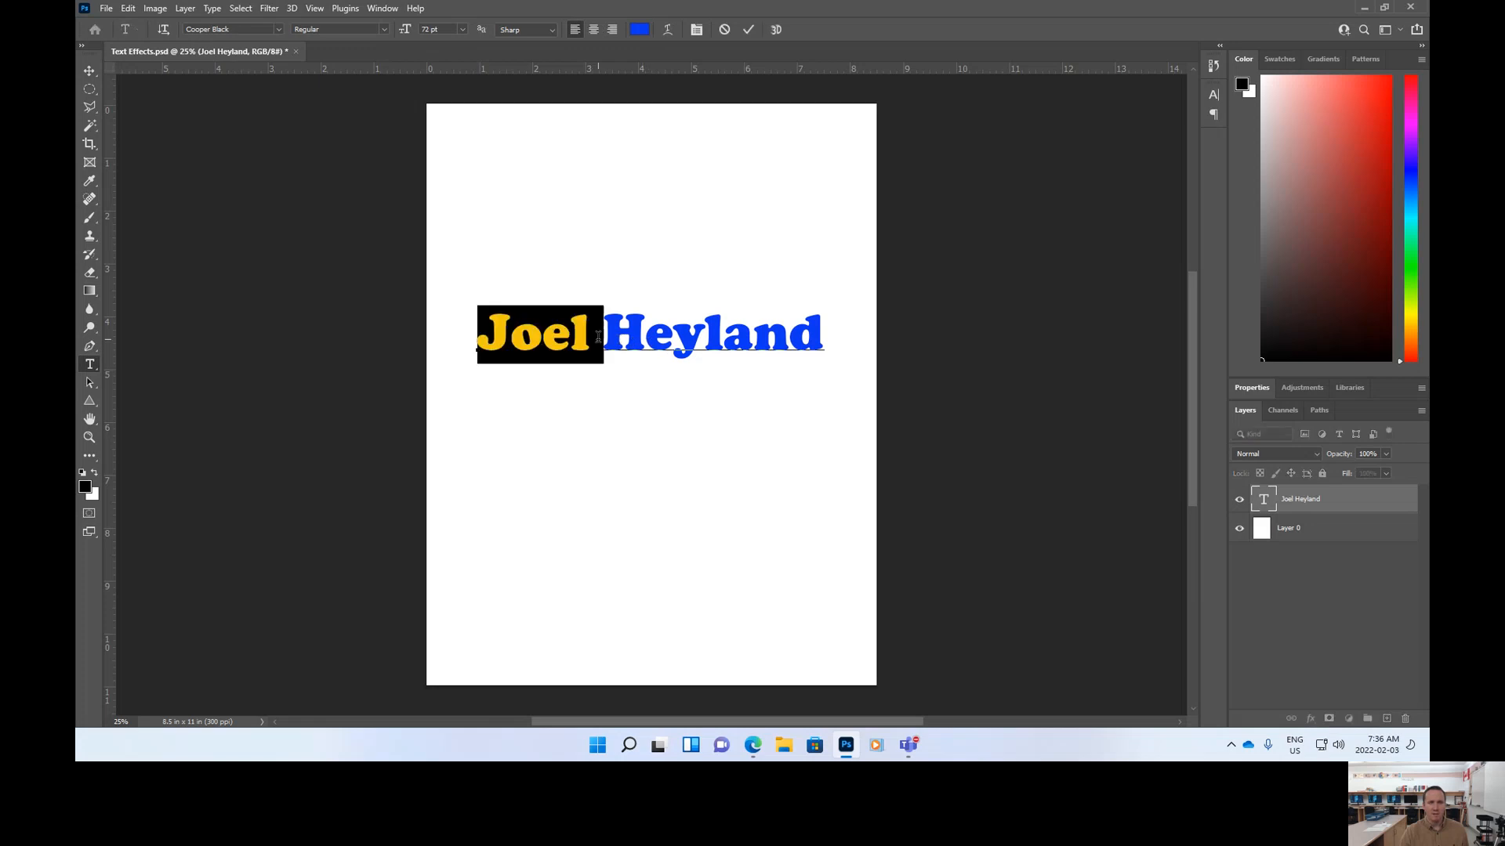
{"action": "left_click", "coordinate": [465, 31]}
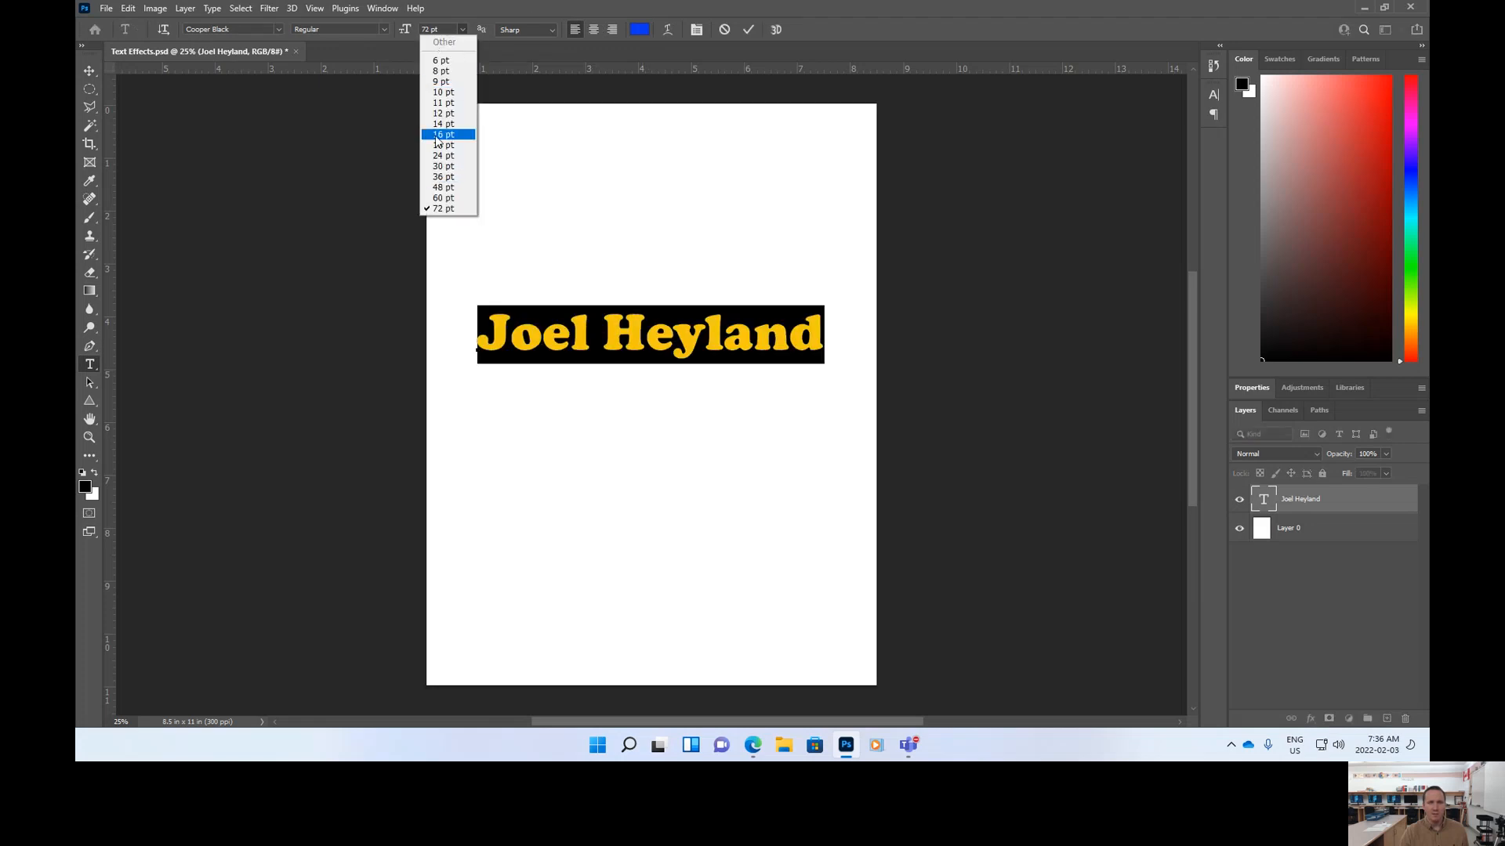
{"action": "left_click", "coordinate": [443, 134]}
{"action": "left_click", "coordinate": [461, 30]}
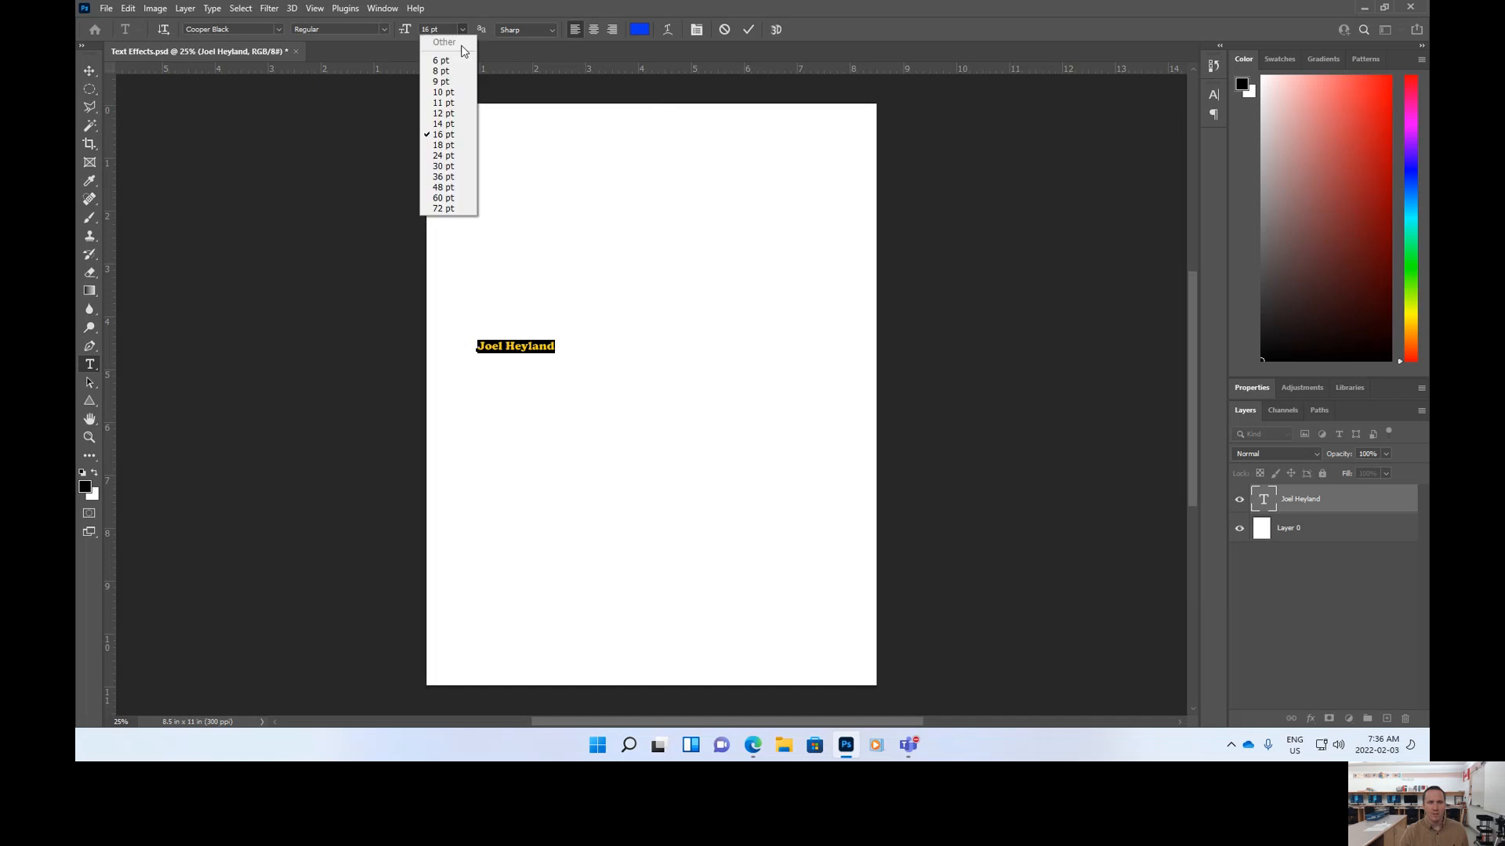
{"action": "left_click", "coordinate": [444, 199]}
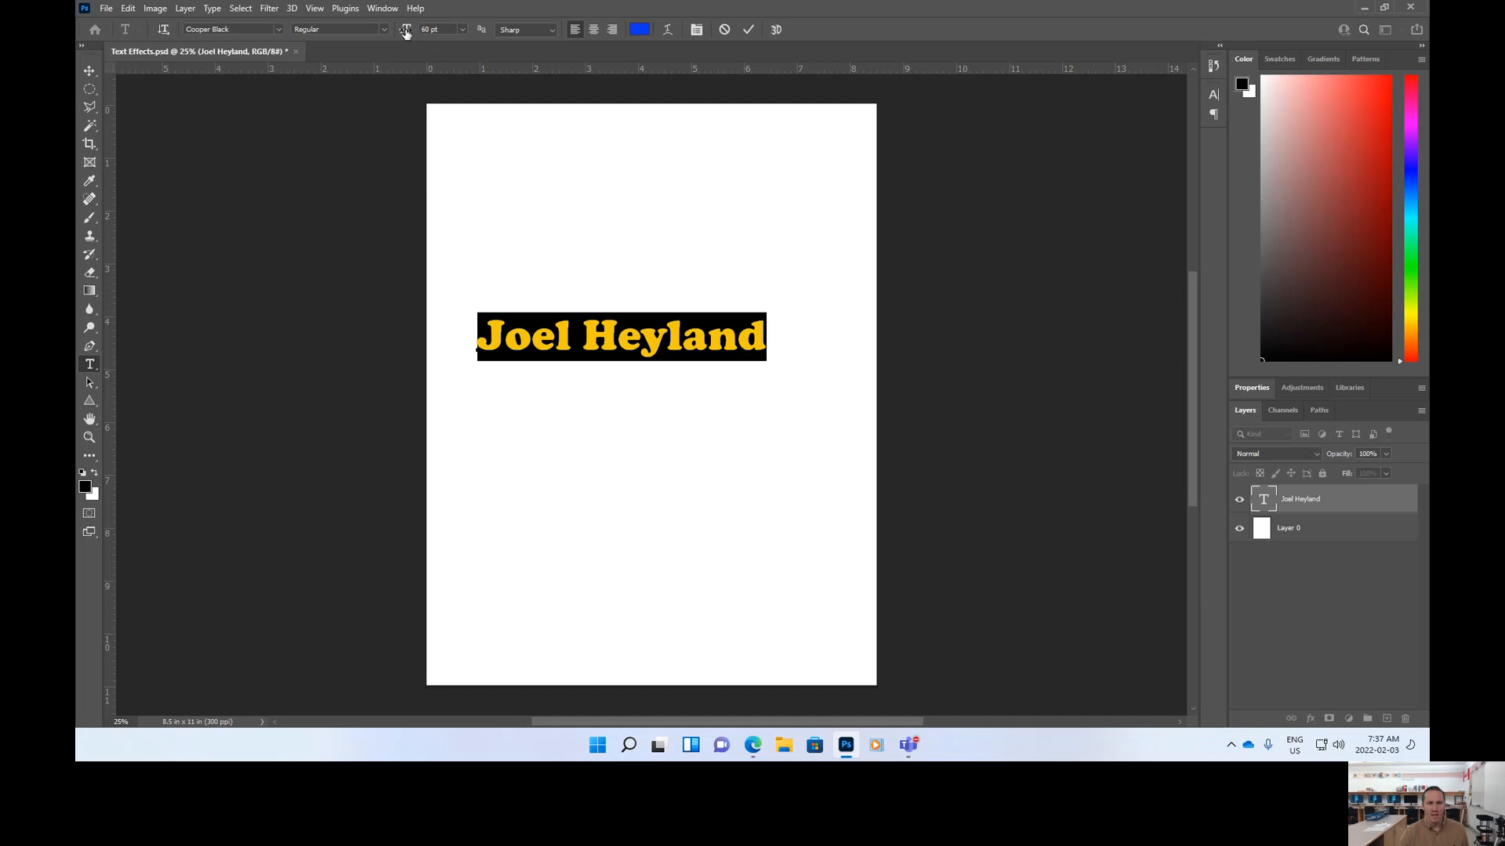
{"action": "mouse_move", "coordinate": [405, 32]}
{"action": "left_mouse_down"}
{"action": "mouse_move", "coordinate": [435, 34]}
{"action": "mouse_move", "coordinate": [369, 37]}
{"action": "mouse_move", "coordinate": [405, 31]}
{"action": "left_mouse_up"}
{"action": "left_click_drag", "start_coordinate": [408, 29], "coordinate": [423, 29]}
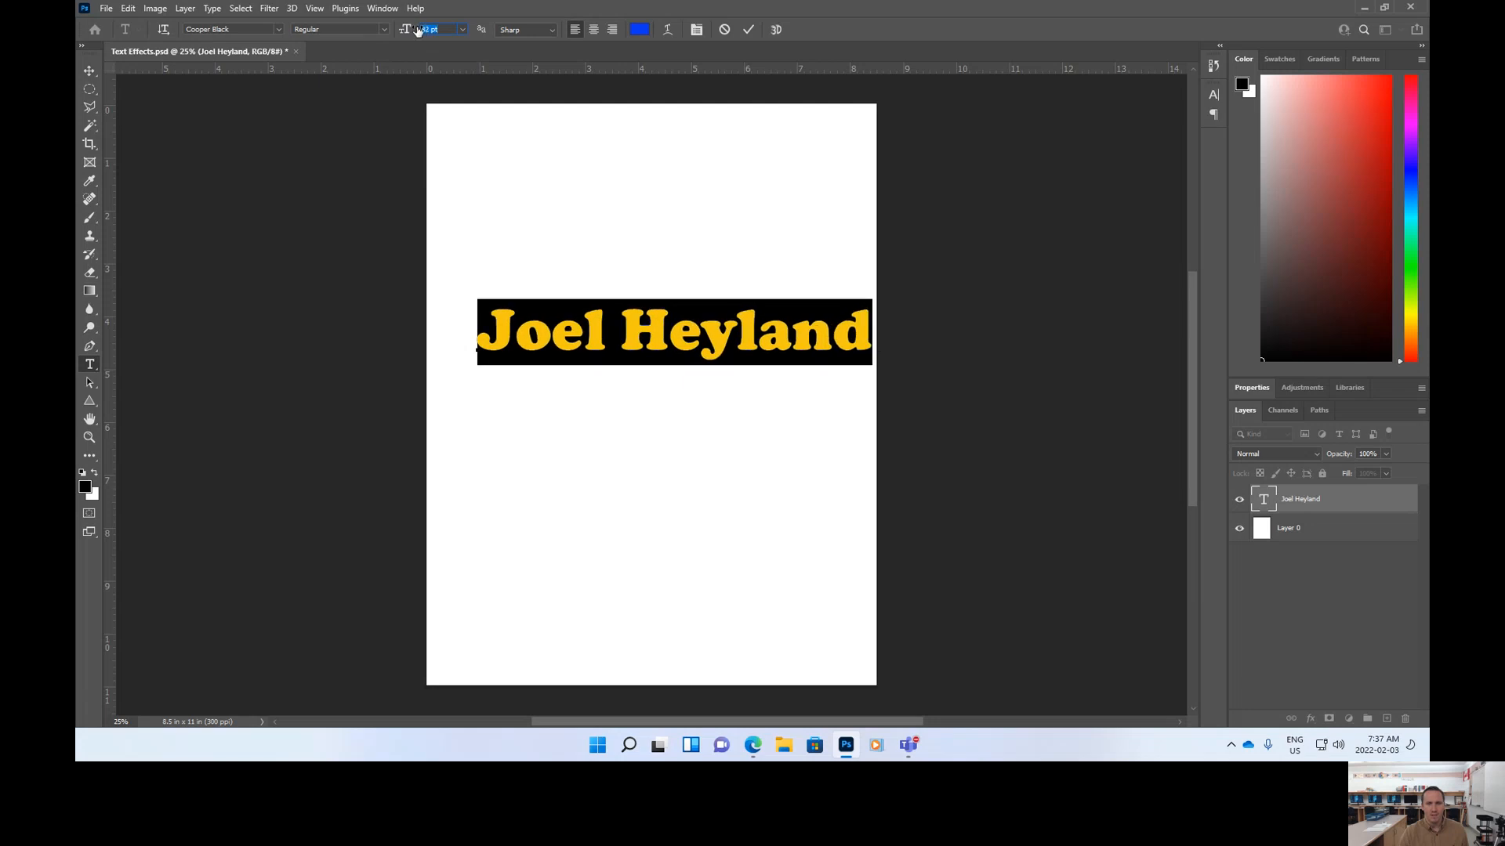
{"action": "left_click", "coordinate": [93, 71]}
{"action": "left_click_drag", "start_coordinate": [656, 345], "coordinate": [709, 342]}
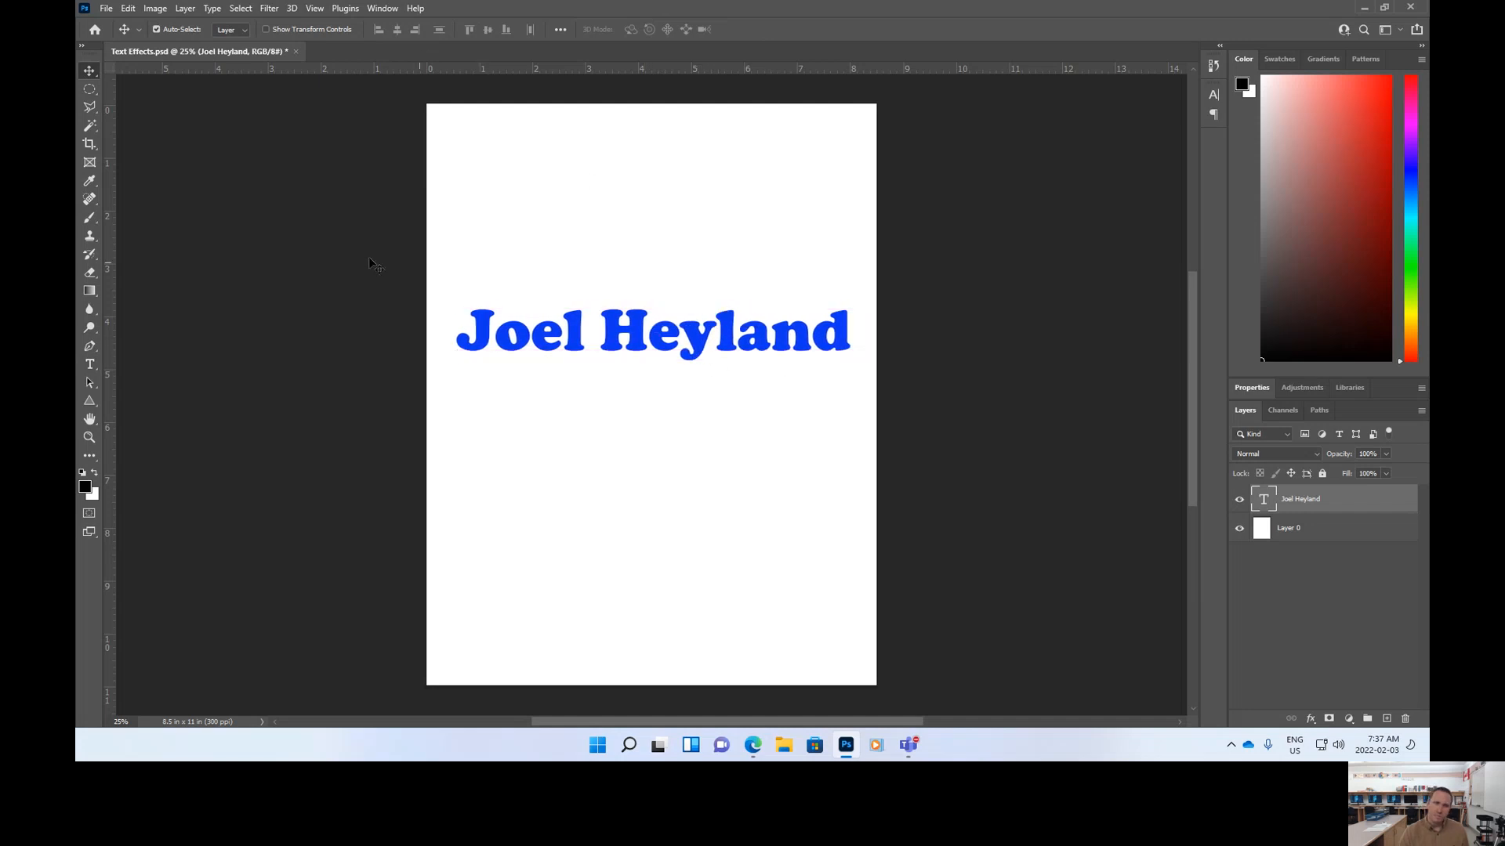
Commit the 82 pt text and save Text Effects.psd with Maximize Compatibility kept on
{"action": "left_click", "coordinate": [89, 365]}
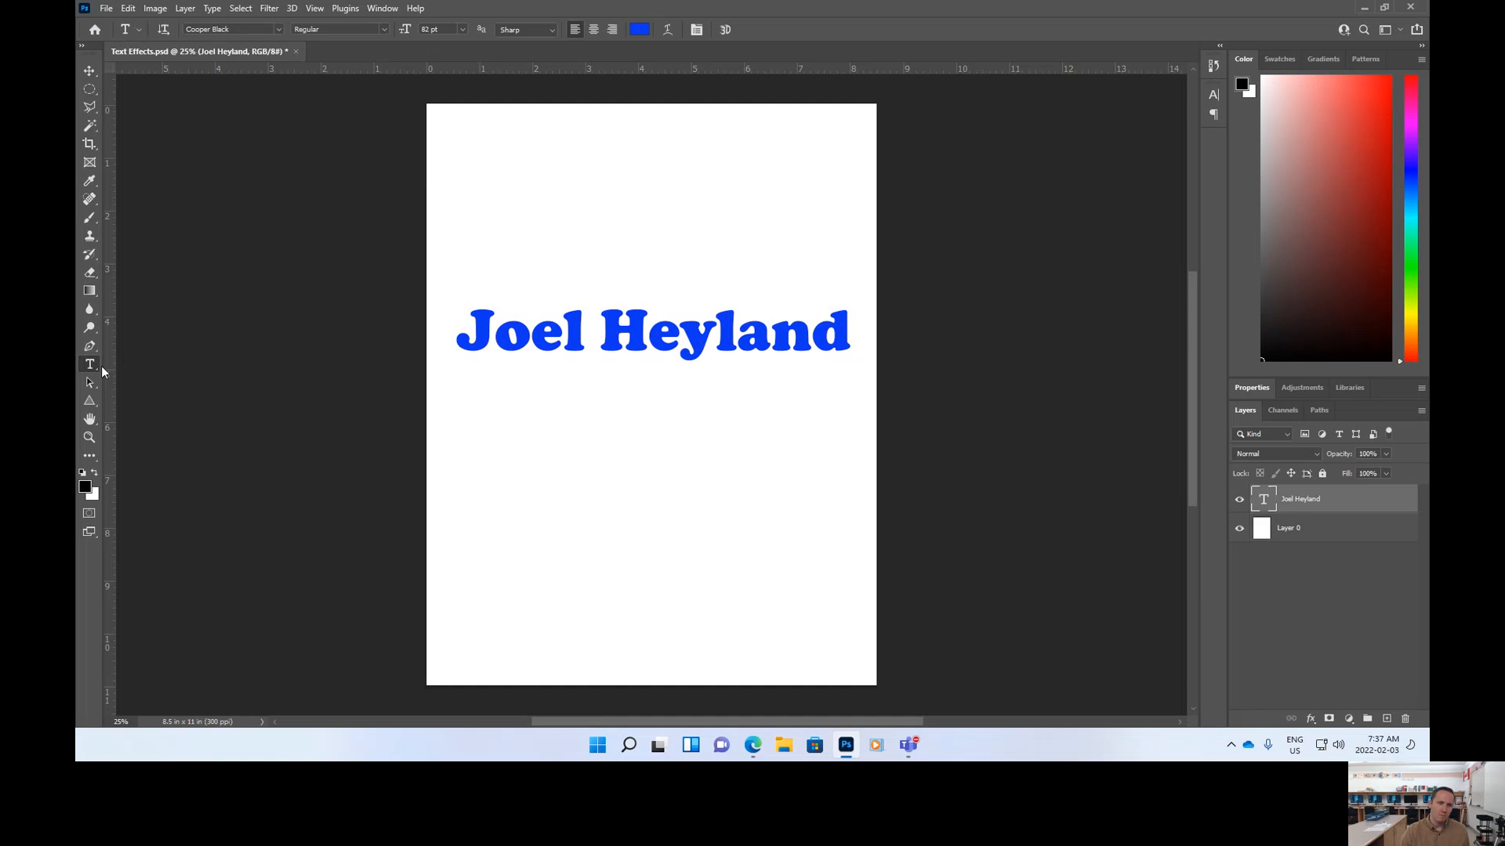
{"action": "triple_click", "coordinate": [615, 345]}
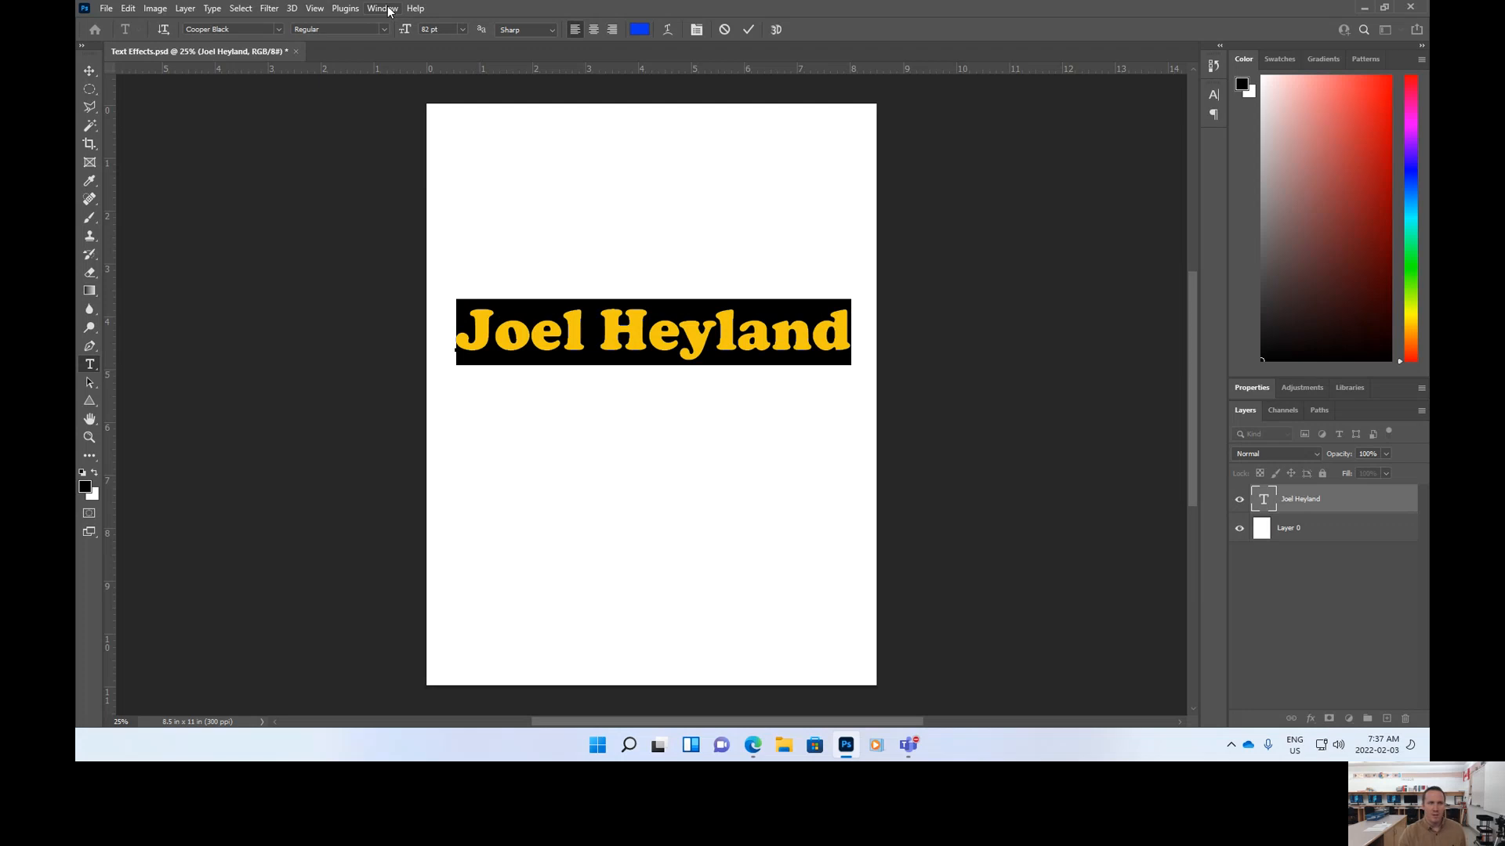
{"action": "left_click", "coordinate": [90, 70]}
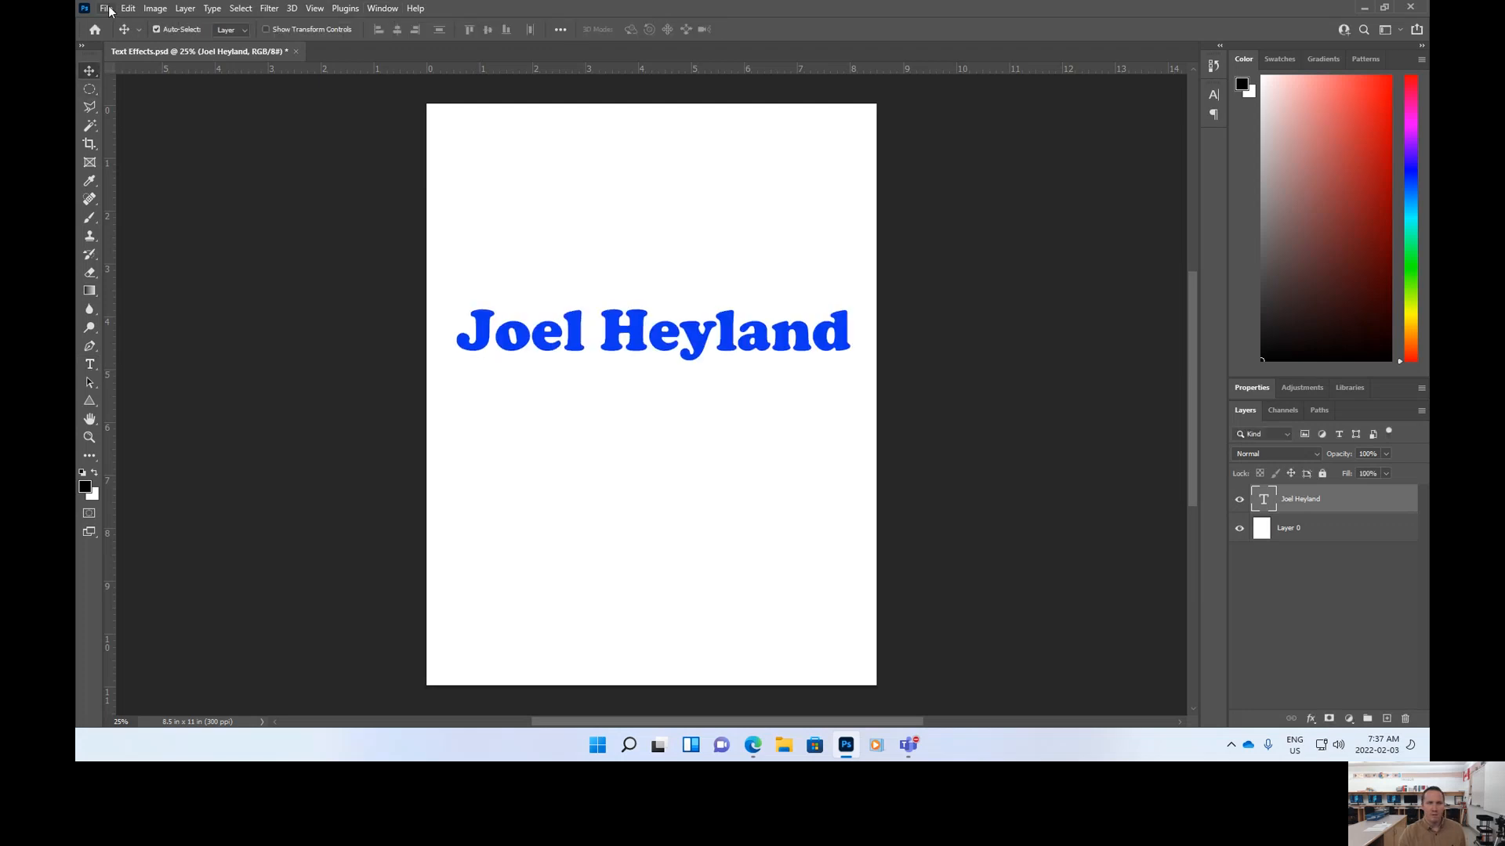
{"action": "left_click", "coordinate": [109, 11]}
{"action": "left_click", "coordinate": [125, 164]}
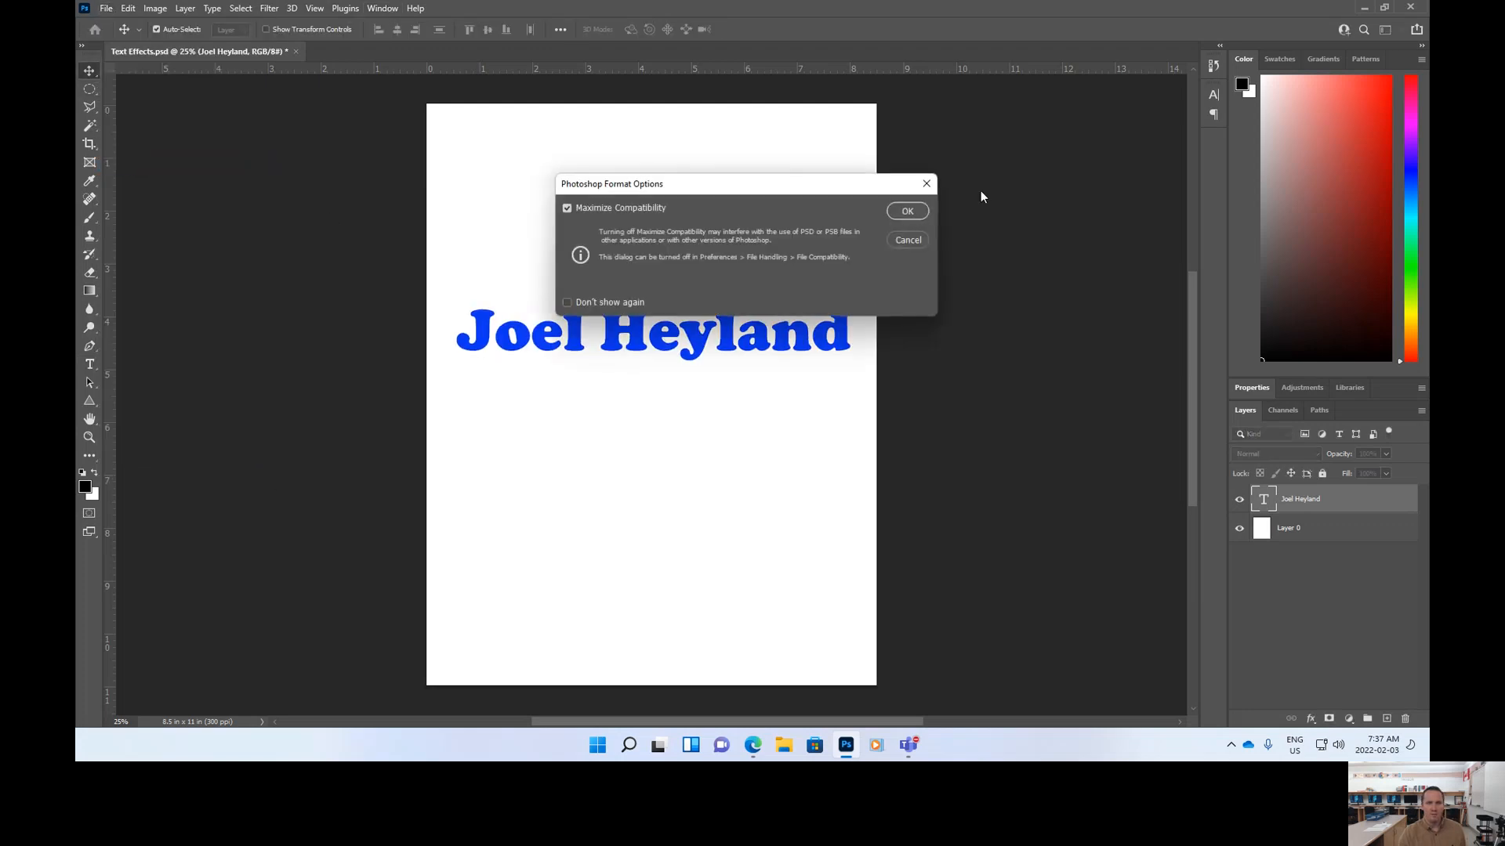
{"action": "left_click", "coordinate": [927, 211]}
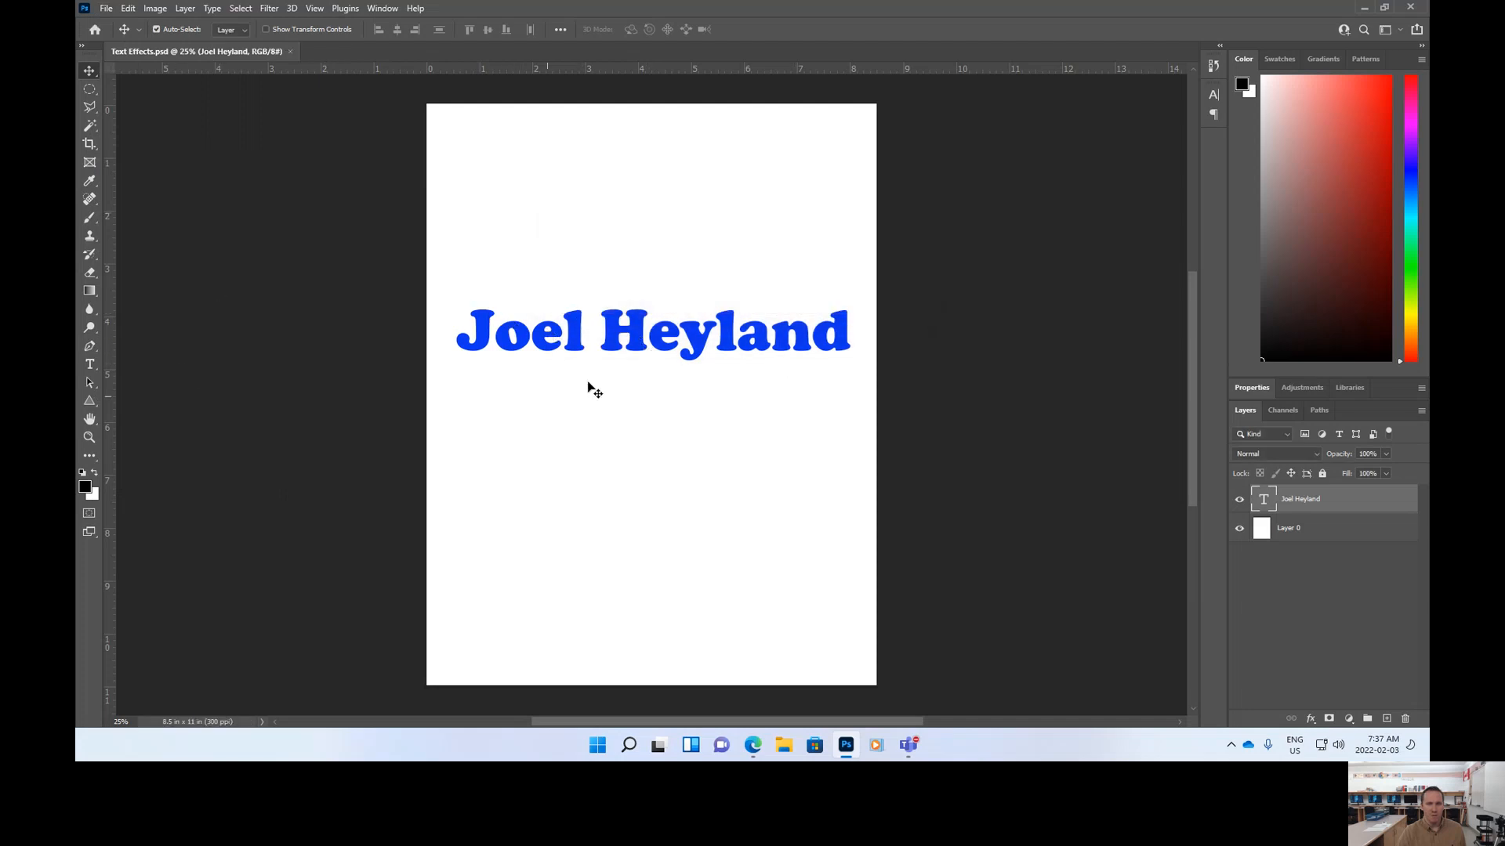
{"action": "left_click", "coordinate": [91, 369]}
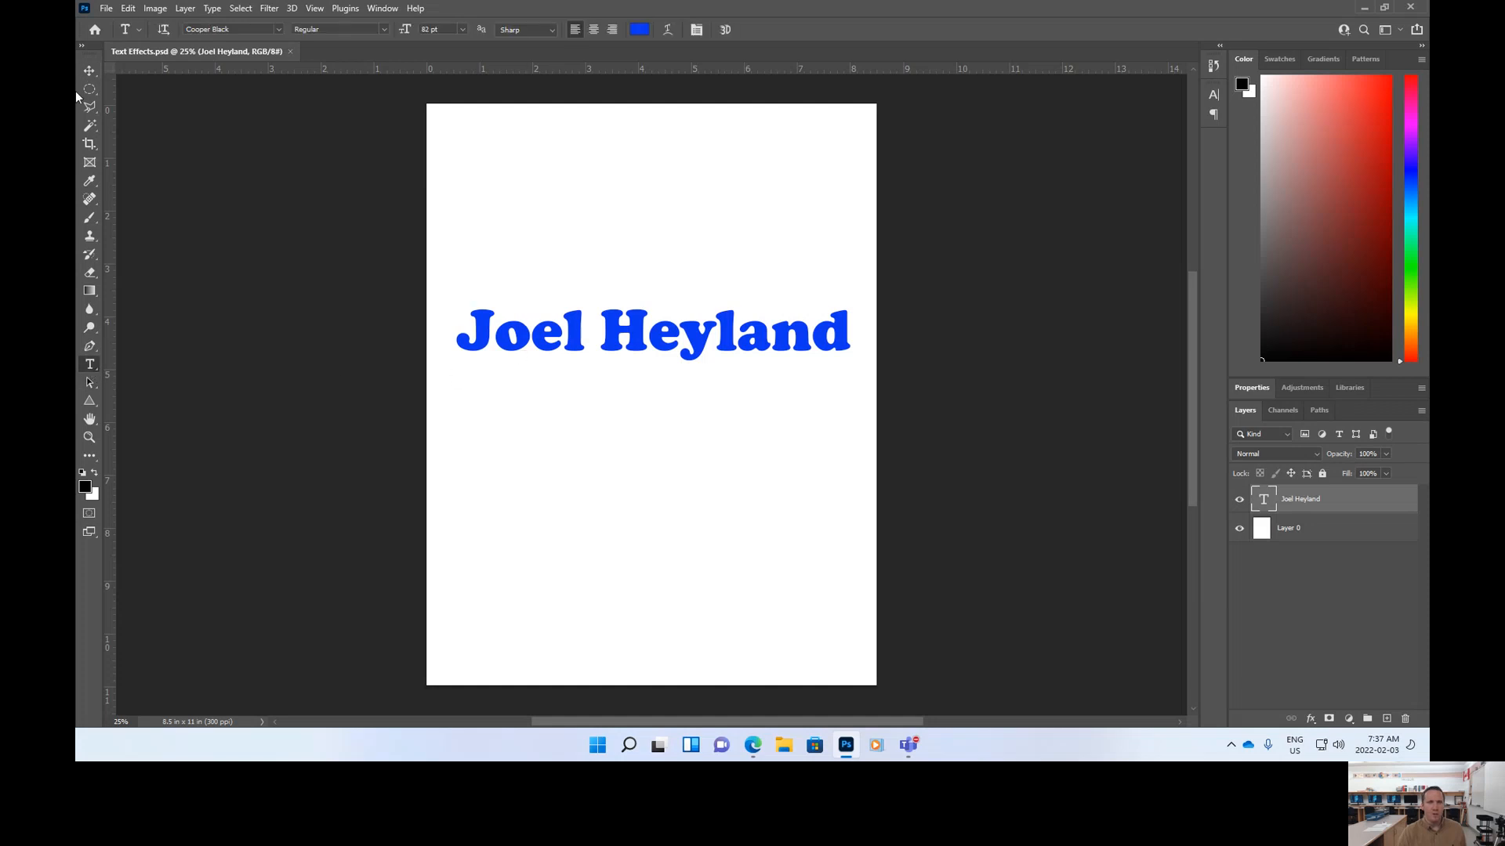
{"action": "left_click", "coordinate": [88, 71]}
Show the Character panel and set the Joel Heyland tracking to -40
{"action": "left_click", "coordinate": [383, 8]}
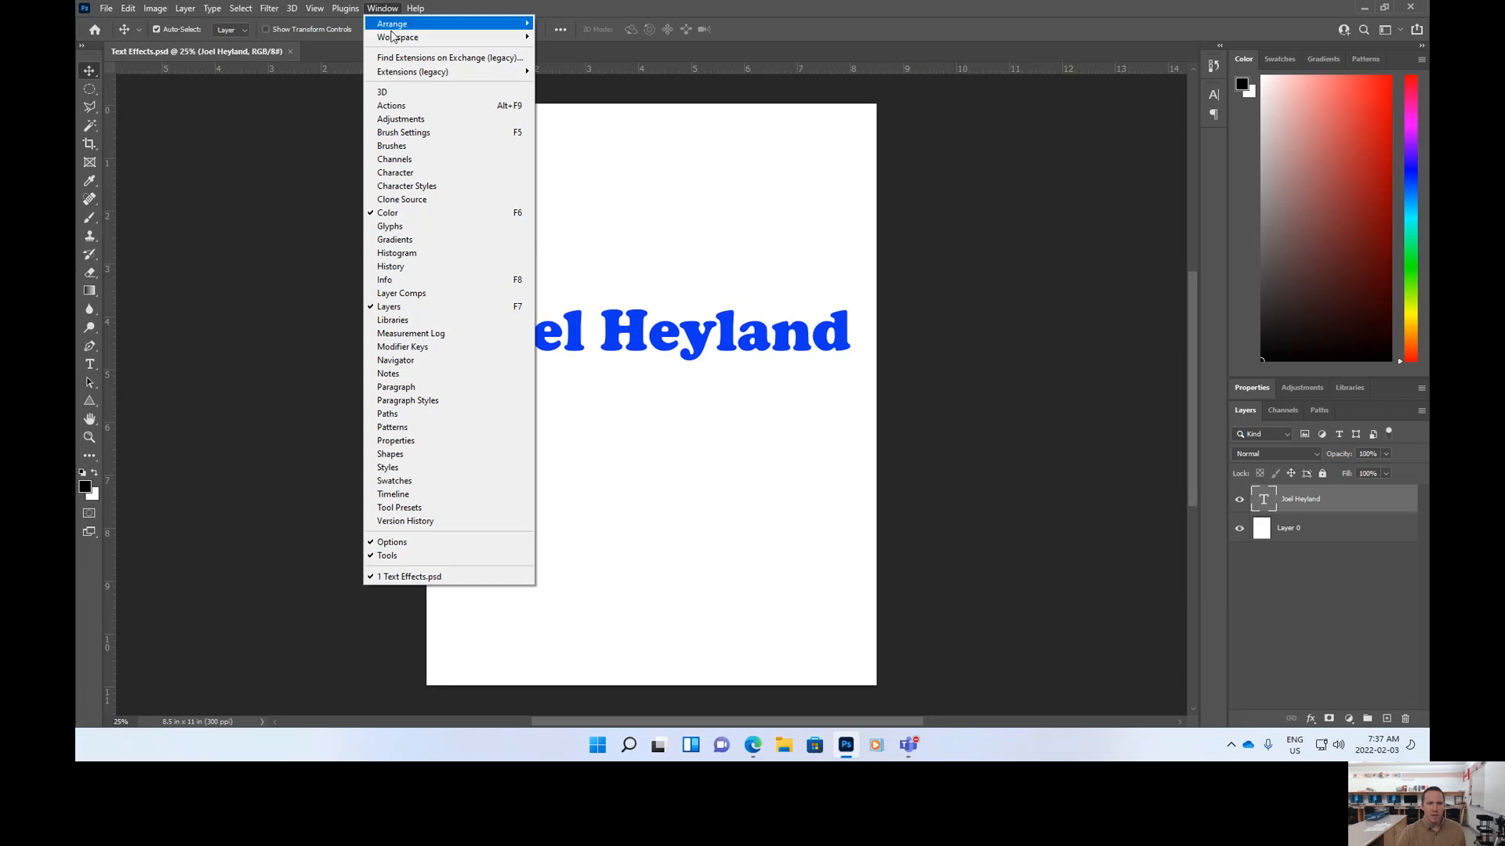
{"action": "left_click", "coordinate": [399, 173]}
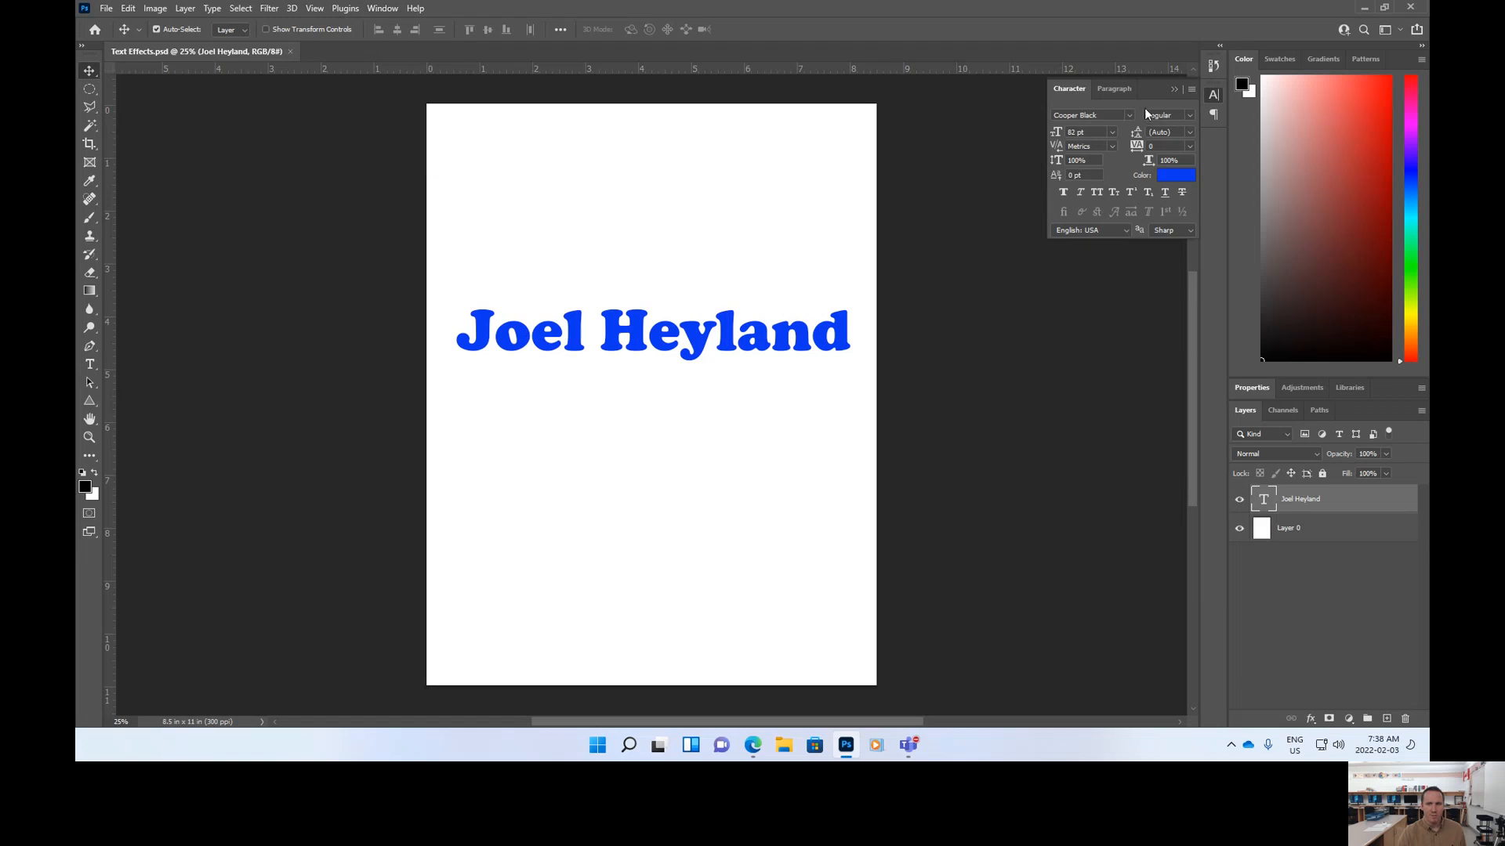
{"action": "left_click", "coordinate": [89, 364]}
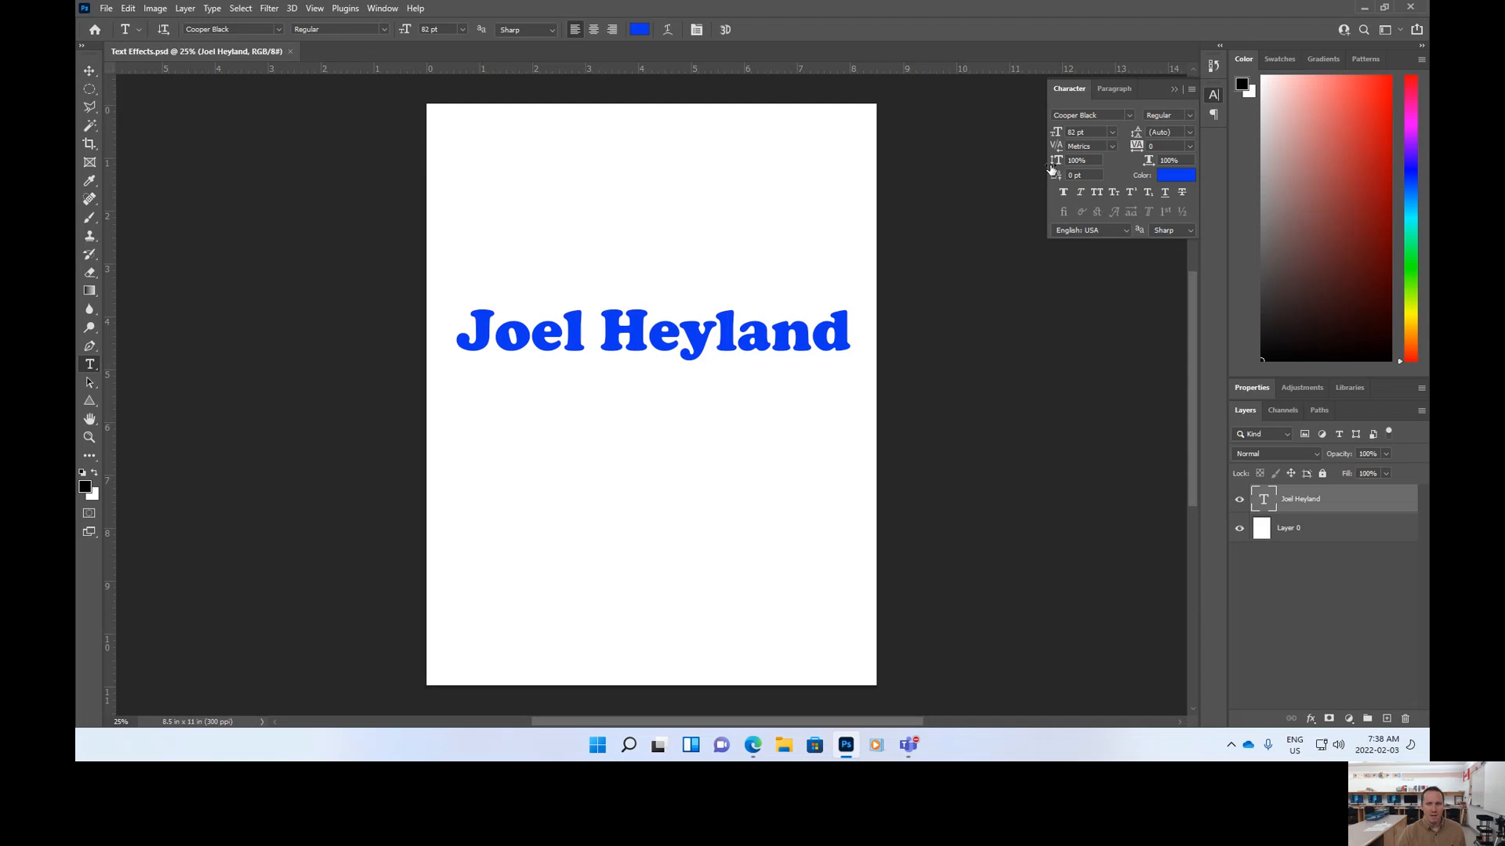
{"action": "left_click_drag", "start_coordinate": [847, 335], "coordinate": [448, 337]}
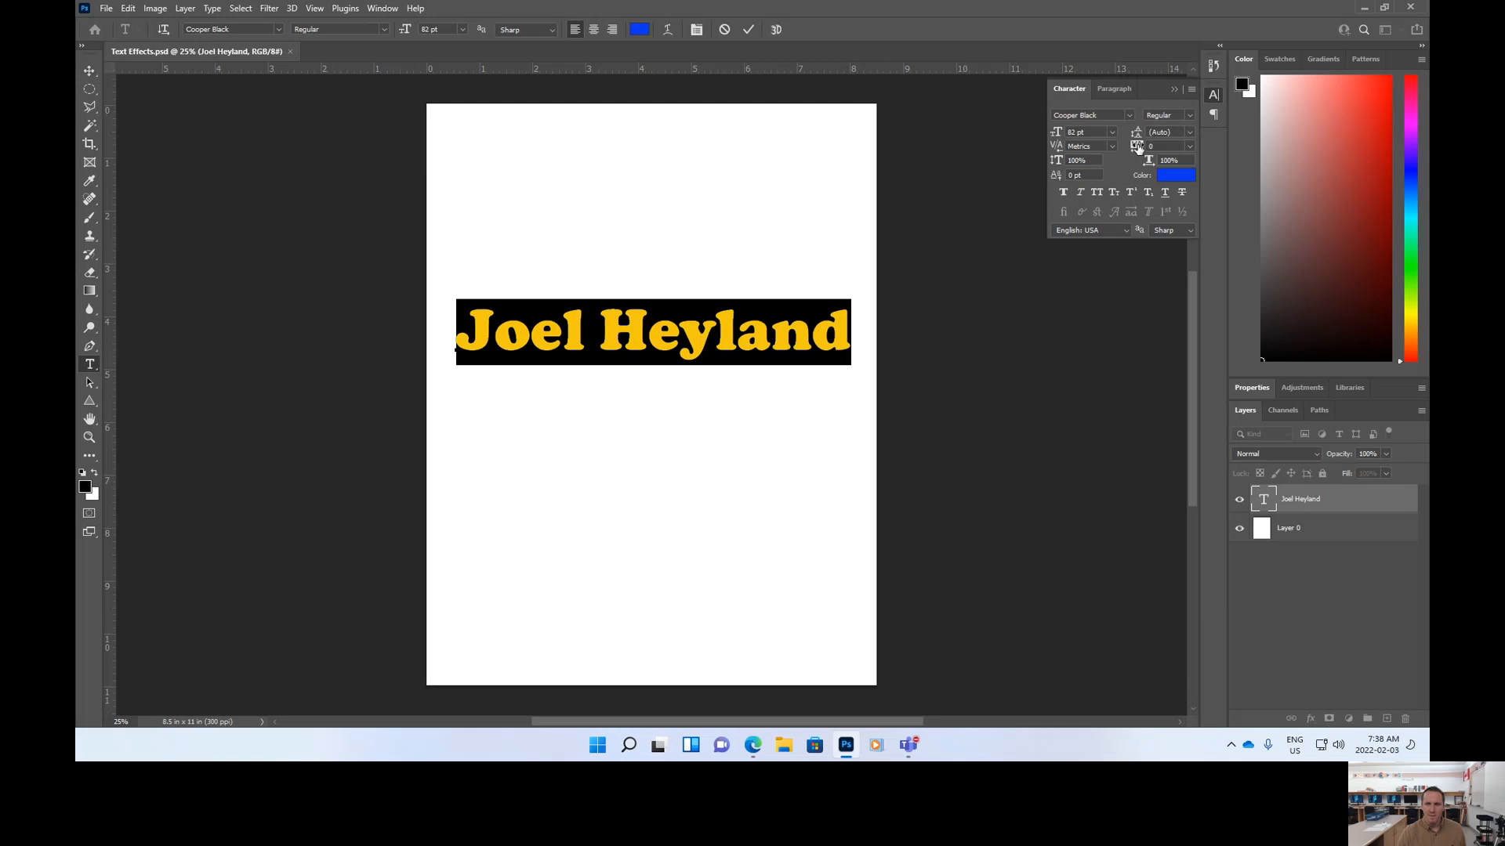
{"action": "left_click_drag", "start_coordinate": [1138, 148], "coordinate": [1153, 151]}
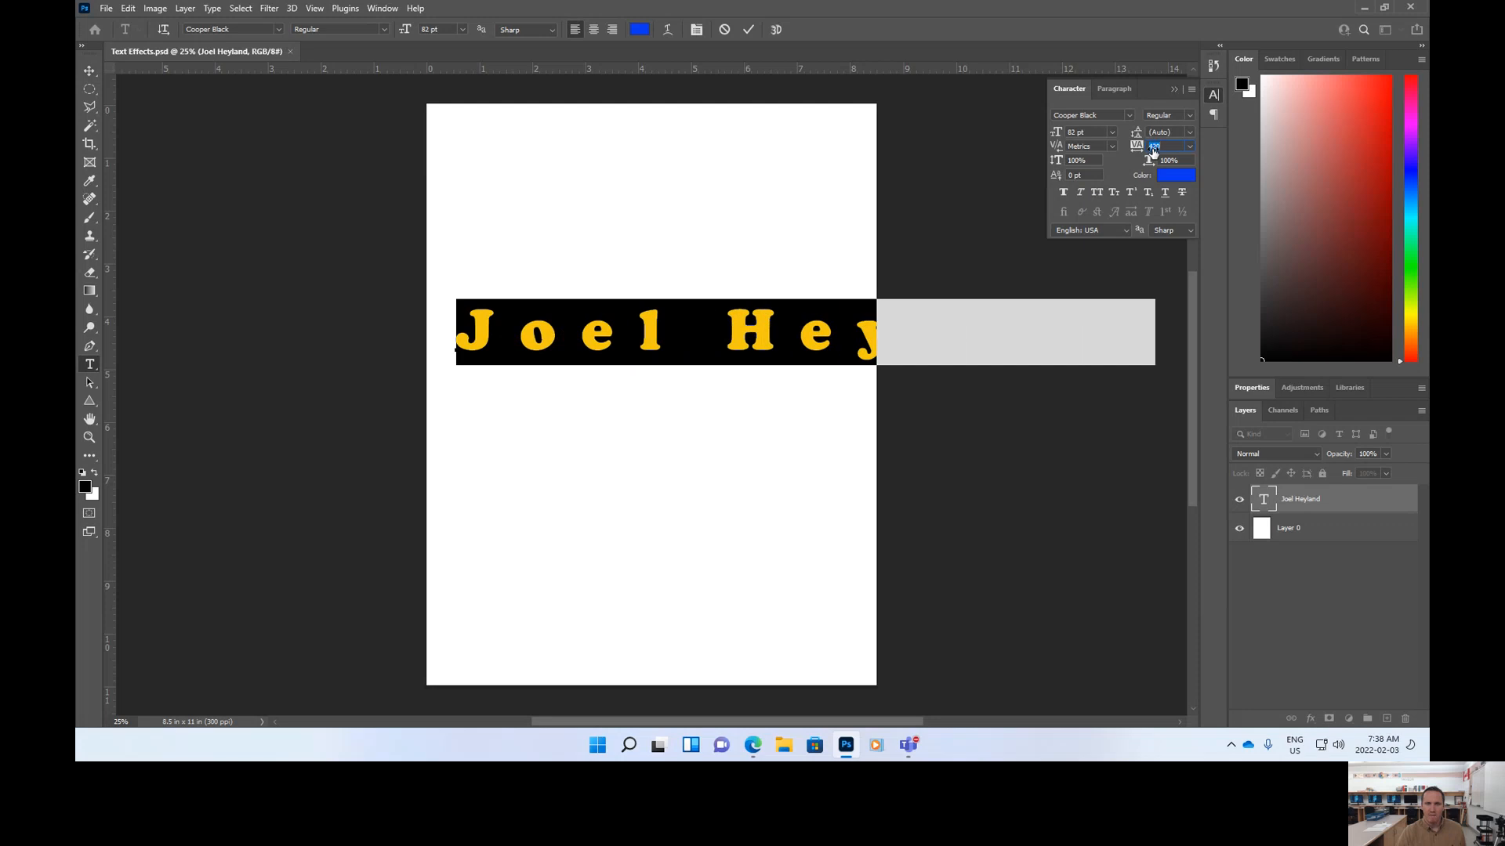
{"action": "left_click_drag", "start_coordinate": [1153, 151], "coordinate": [1137, 155]}
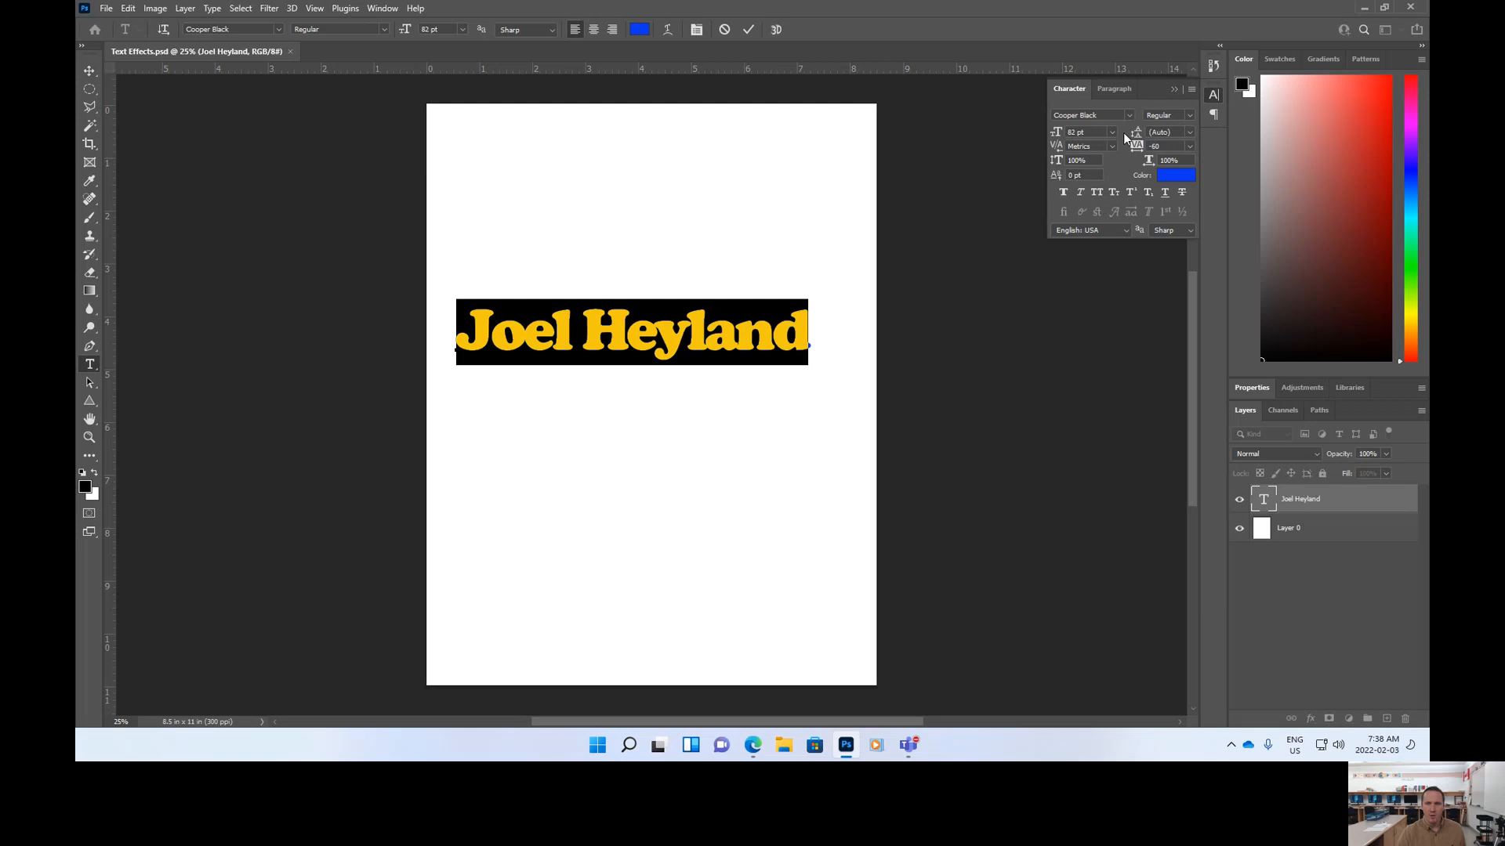
Add two temporary sample lines after Heyland and set the leading to 76 pt
{"action": "left_click", "coordinate": [805, 325]}
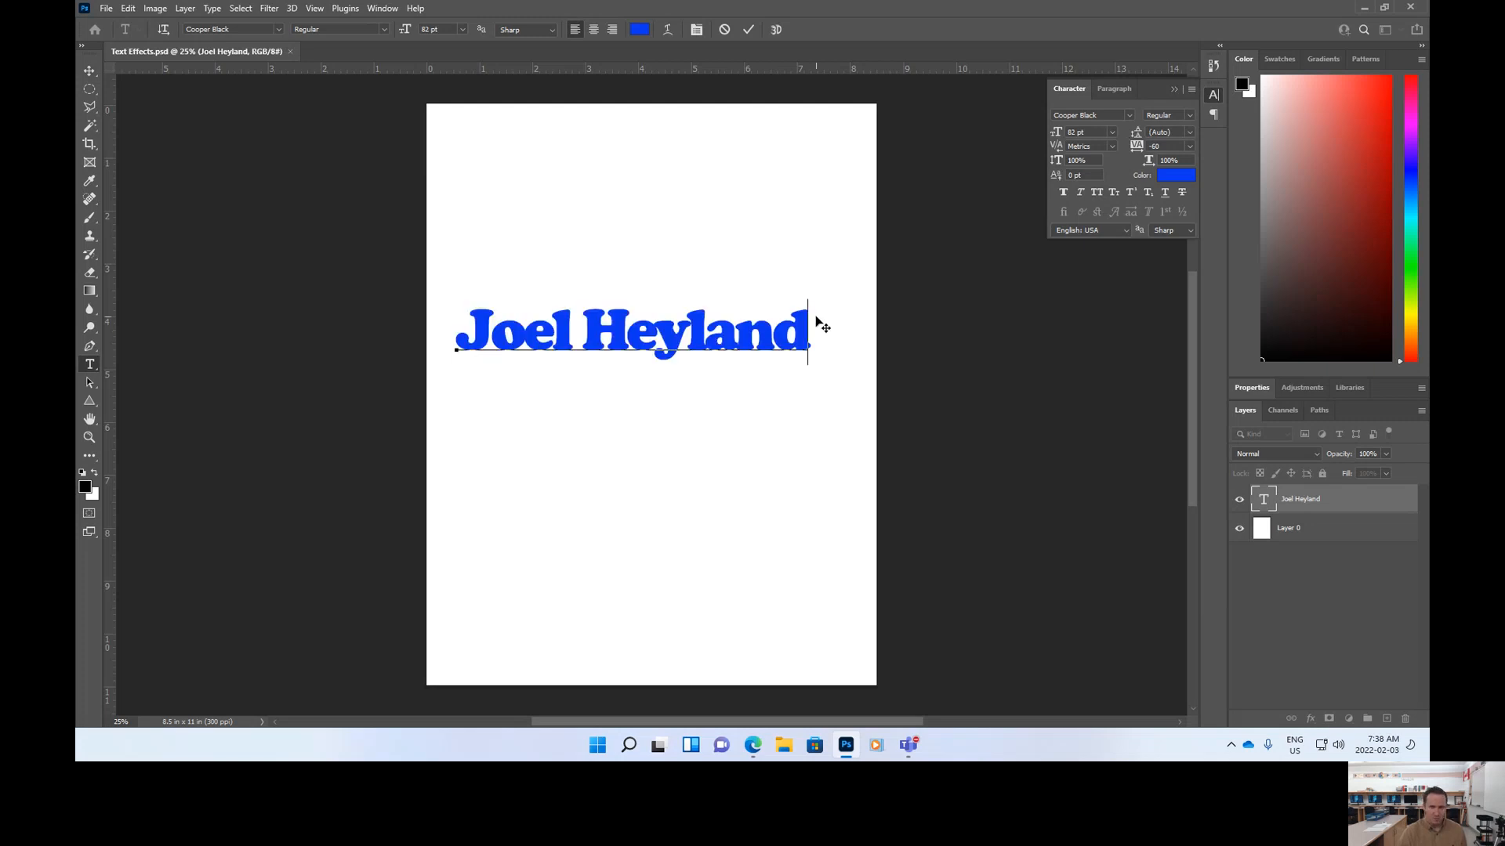
{"action": "type", "text": "sadfasdfasdf"}
{"action": "key", "text": "Return"}
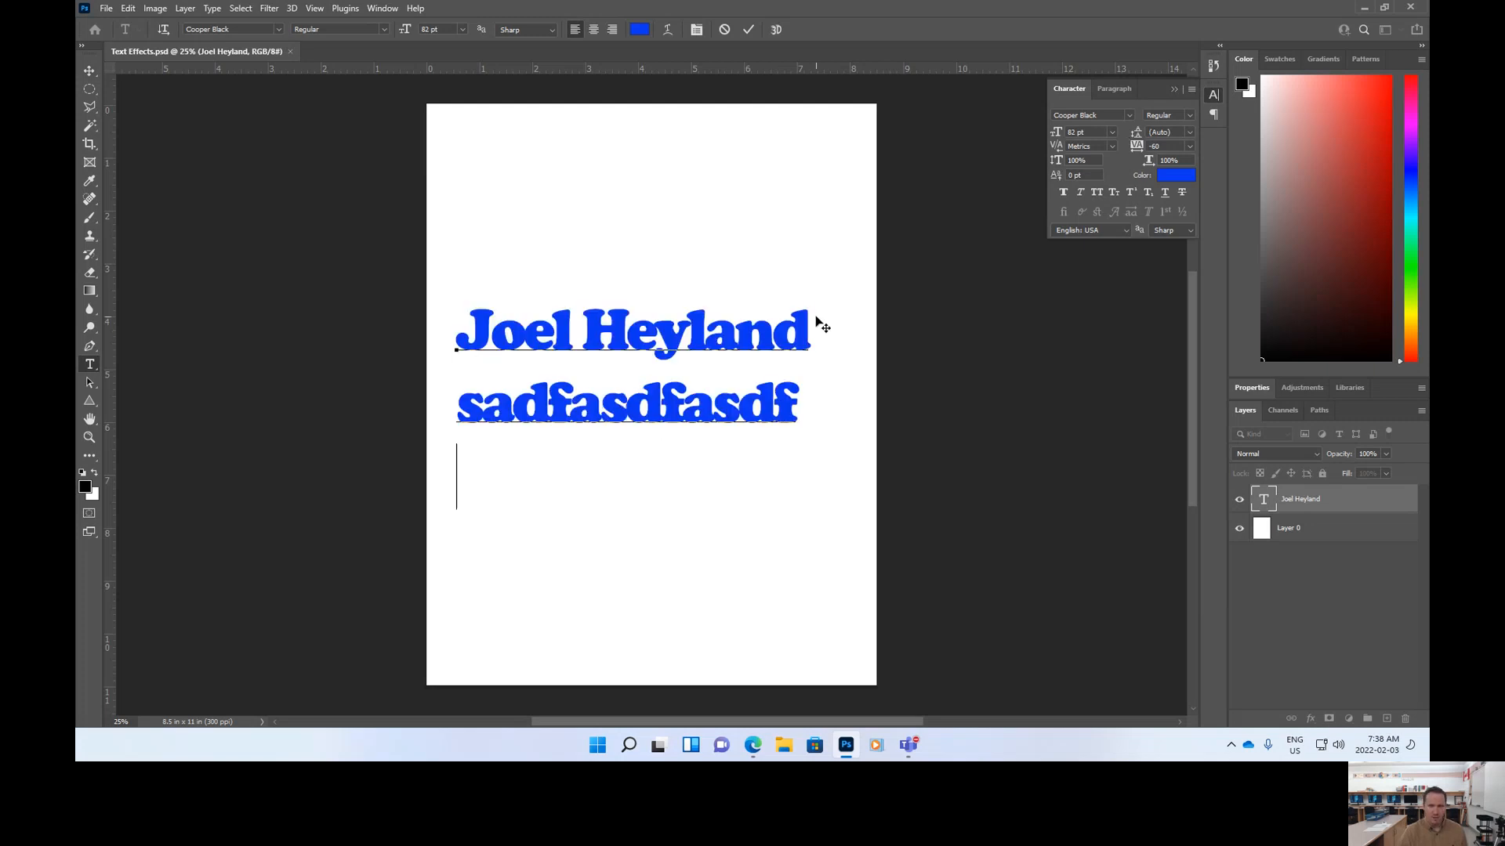
{"action": "type", "text": "asdfasdfasdf"}
{"action": "left_click_drag", "start_coordinate": [798, 490], "coordinate": [414, 327]}
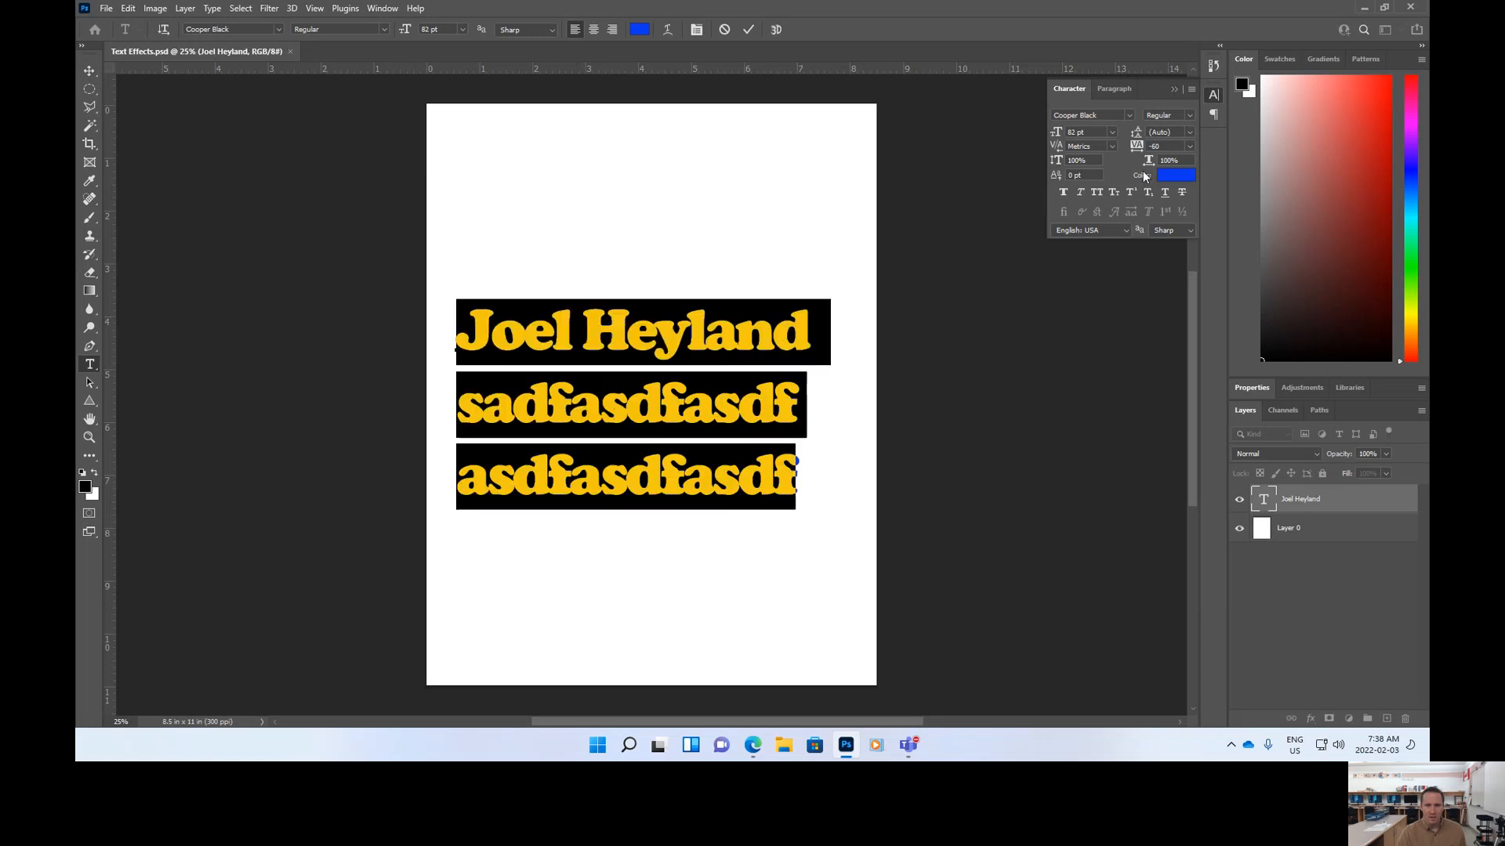
{"action": "mouse_move", "coordinate": [1140, 133]}
{"action": "left_mouse_down"}
{"action": "mouse_move", "coordinate": [1162, 144]}
{"action": "mouse_move", "coordinate": [1138, 134]}
{"action": "mouse_move", "coordinate": [1099, 150]}
{"action": "mouse_move", "coordinate": [1127, 135]}
{"action": "left_mouse_up"}
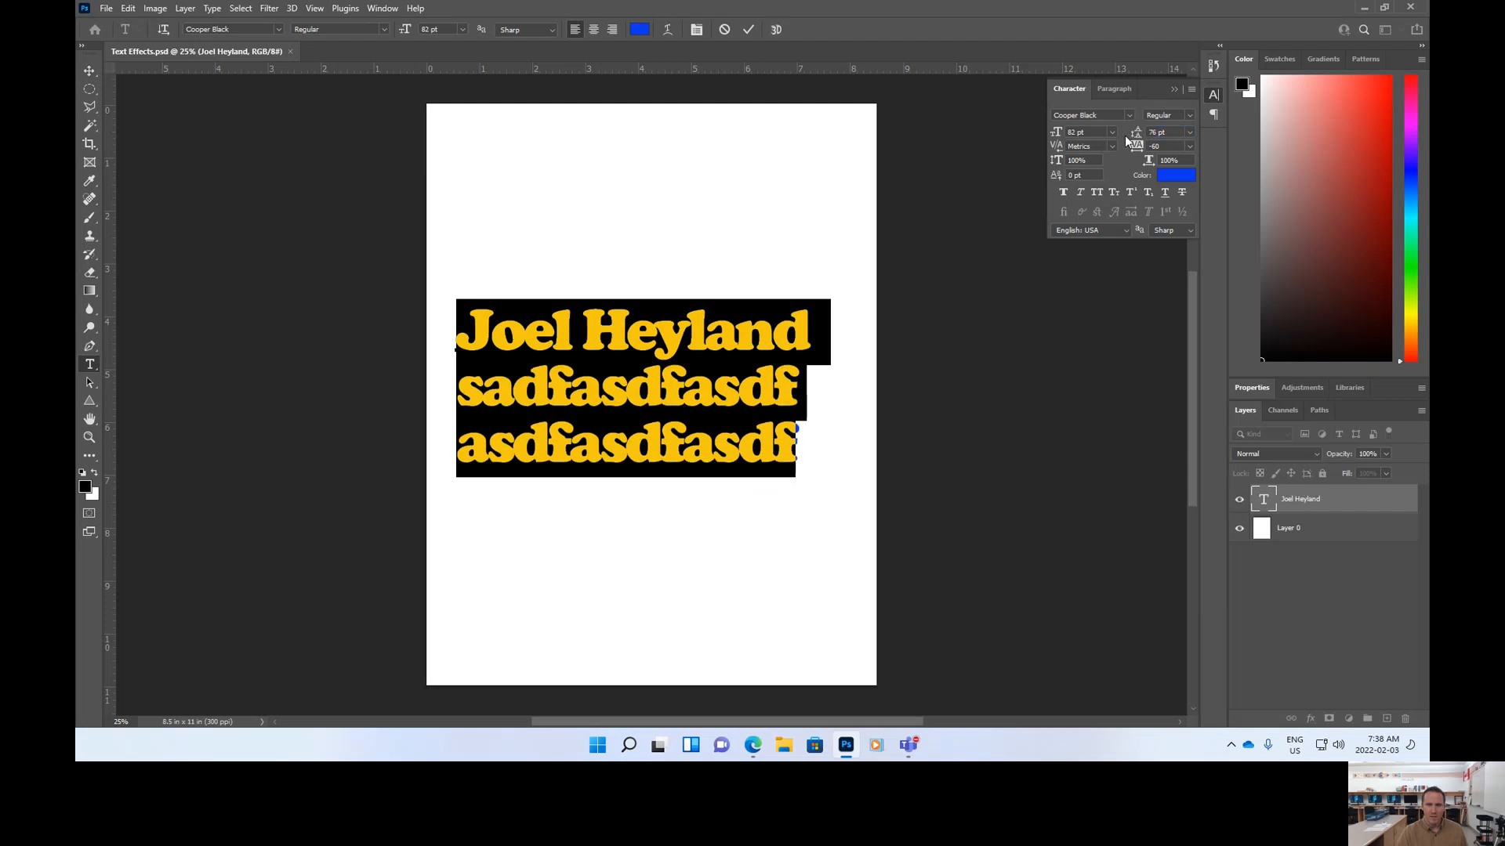
{"action": "left_click", "coordinate": [89, 89]}
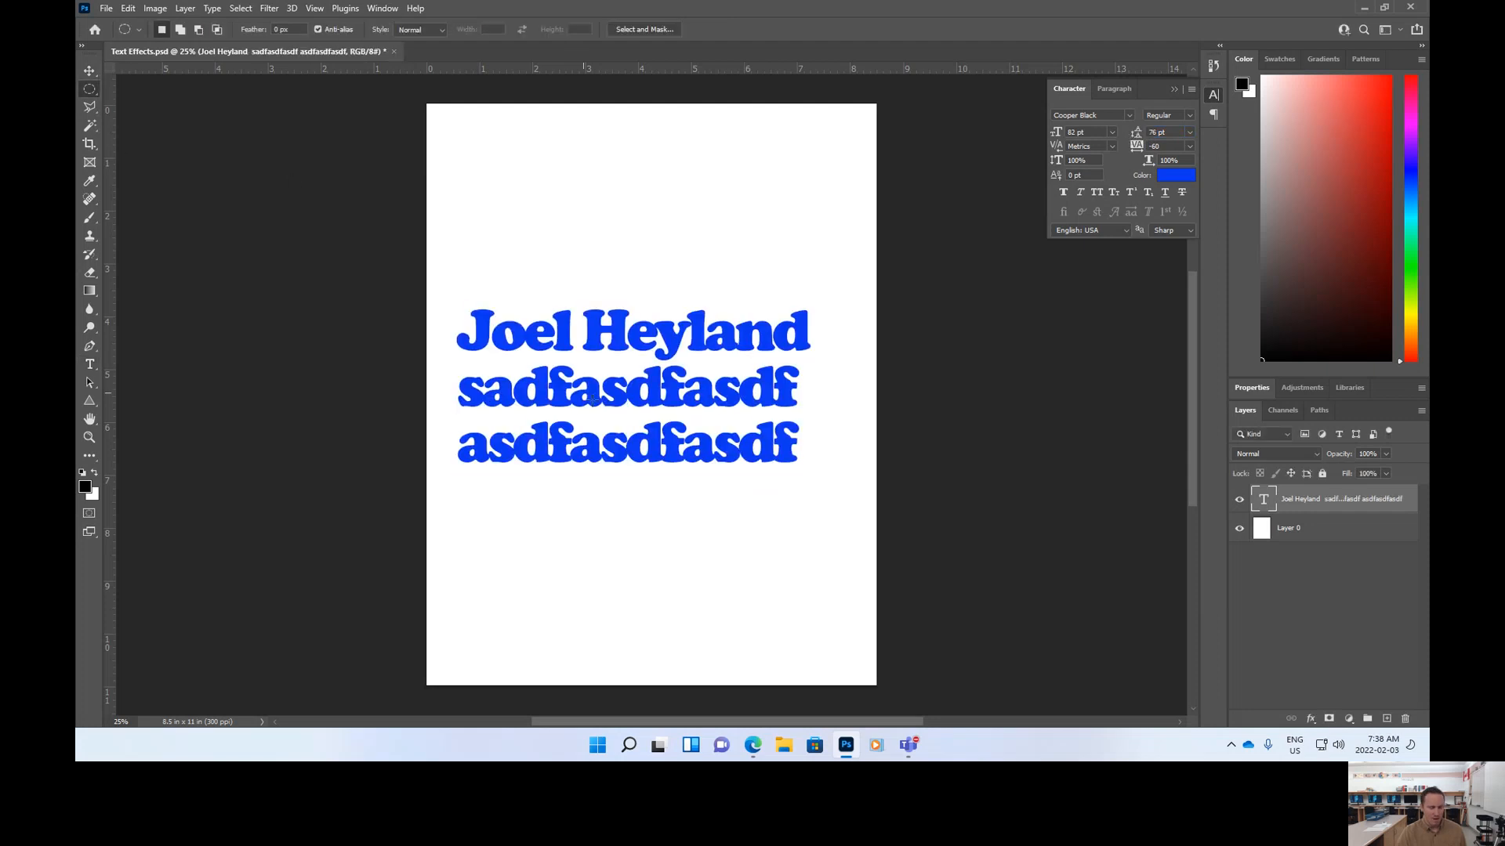
{"action": "key", "text": "t"}
{"action": "left_click", "coordinate": [795, 462]}
{"action": "left_click_drag", "start_coordinate": [795, 463], "coordinate": [440, 392]}
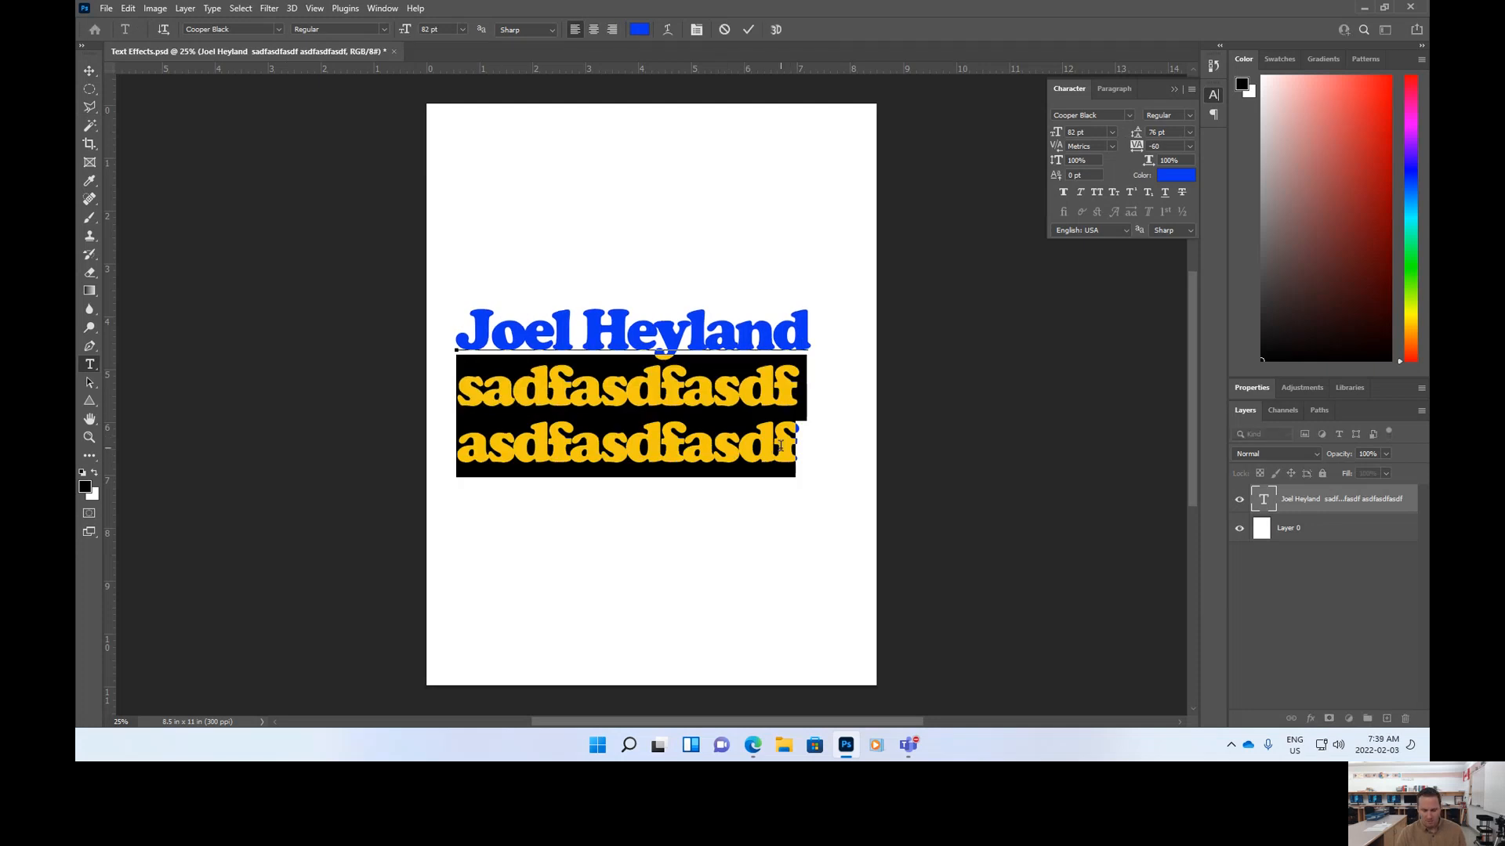
{"action": "key", "text": "BackSpace"}
{"action": "key", "text": "BackSpace"}
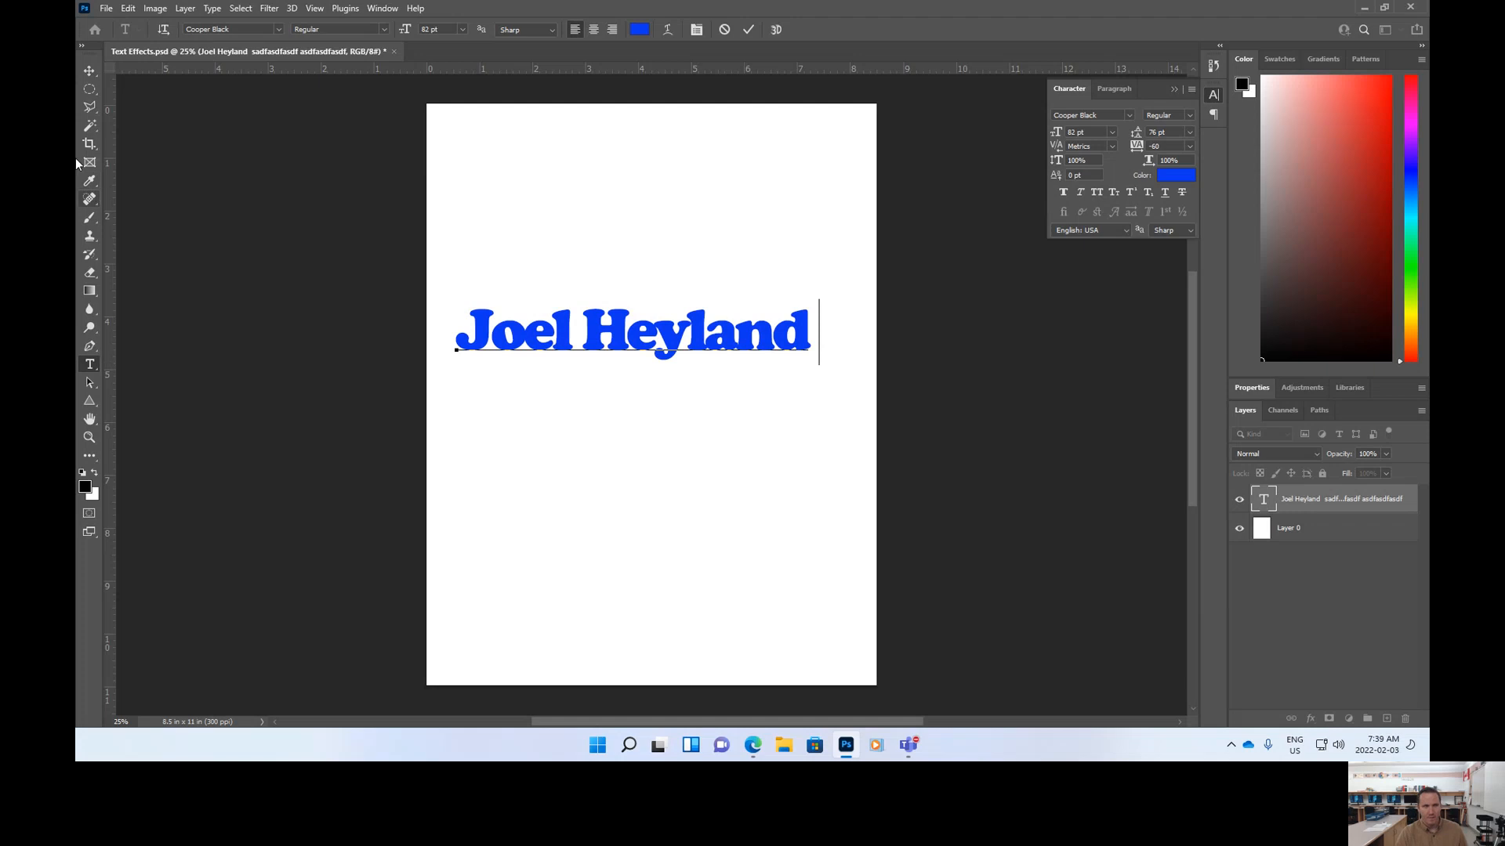
{"action": "left_click", "coordinate": [90, 89]}
{"action": "left_click", "coordinate": [91, 71]}
{"action": "left_click_drag", "start_coordinate": [595, 337], "coordinate": [612, 382]}
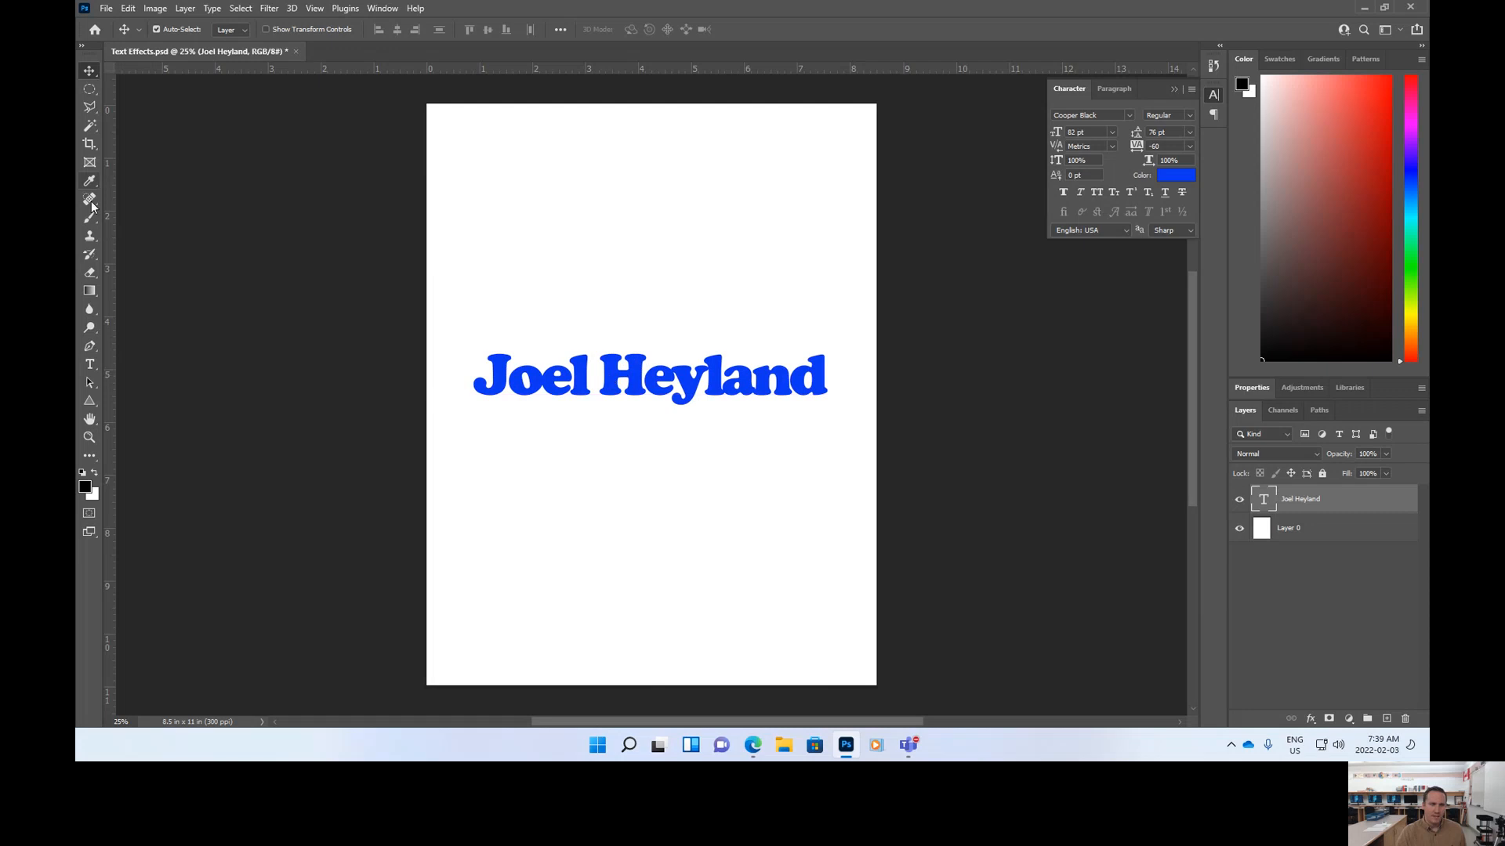
Select the Joel Heyland text layer and show its fx layer effects menu
{"action": "left_click", "coordinate": [89, 365]}
{"action": "left_click", "coordinate": [89, 71]}
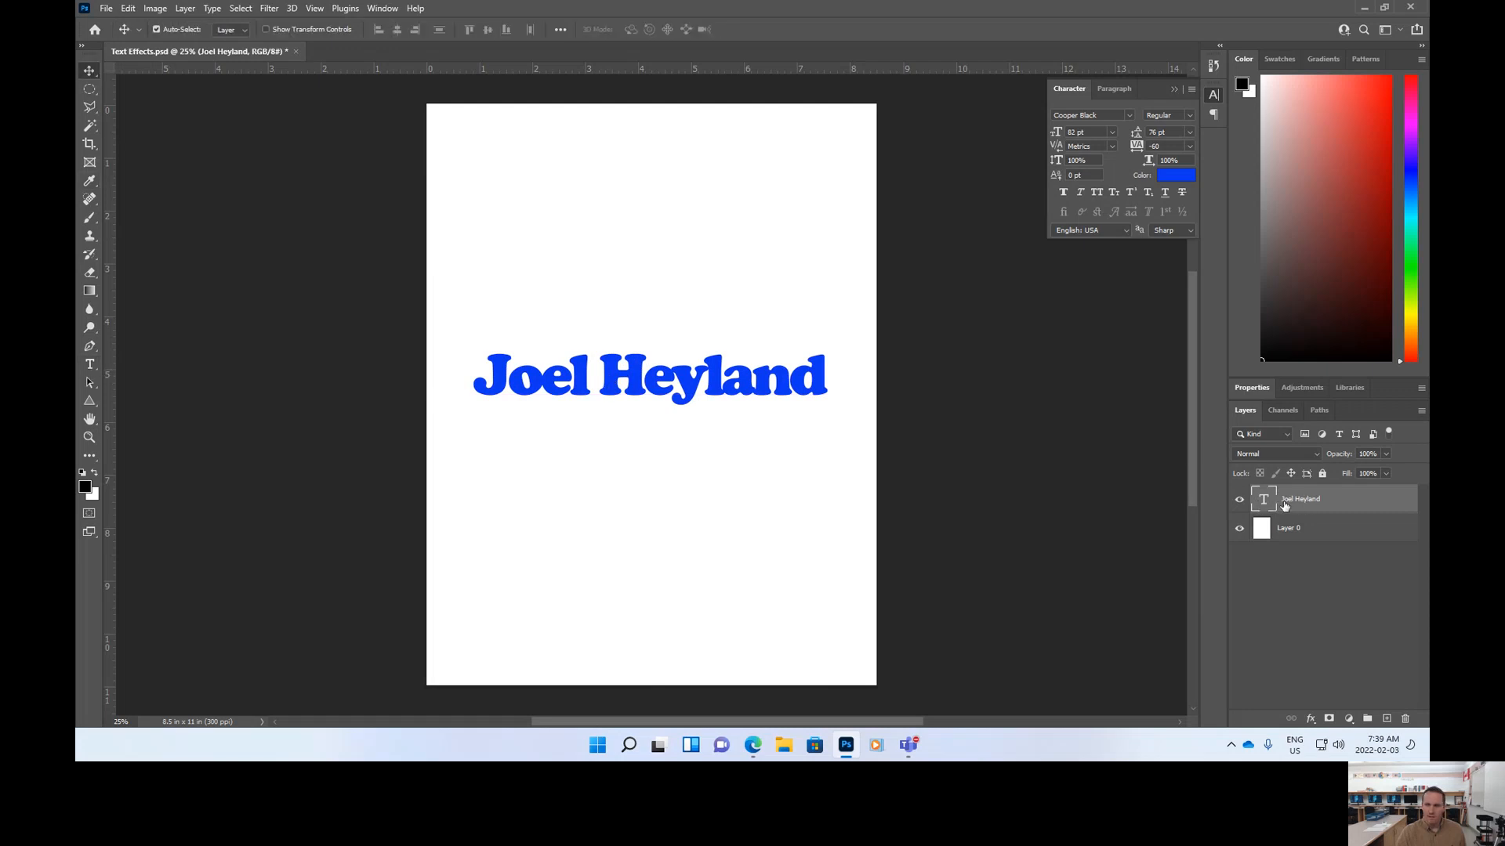
{"action": "left_click", "coordinate": [1310, 719]}
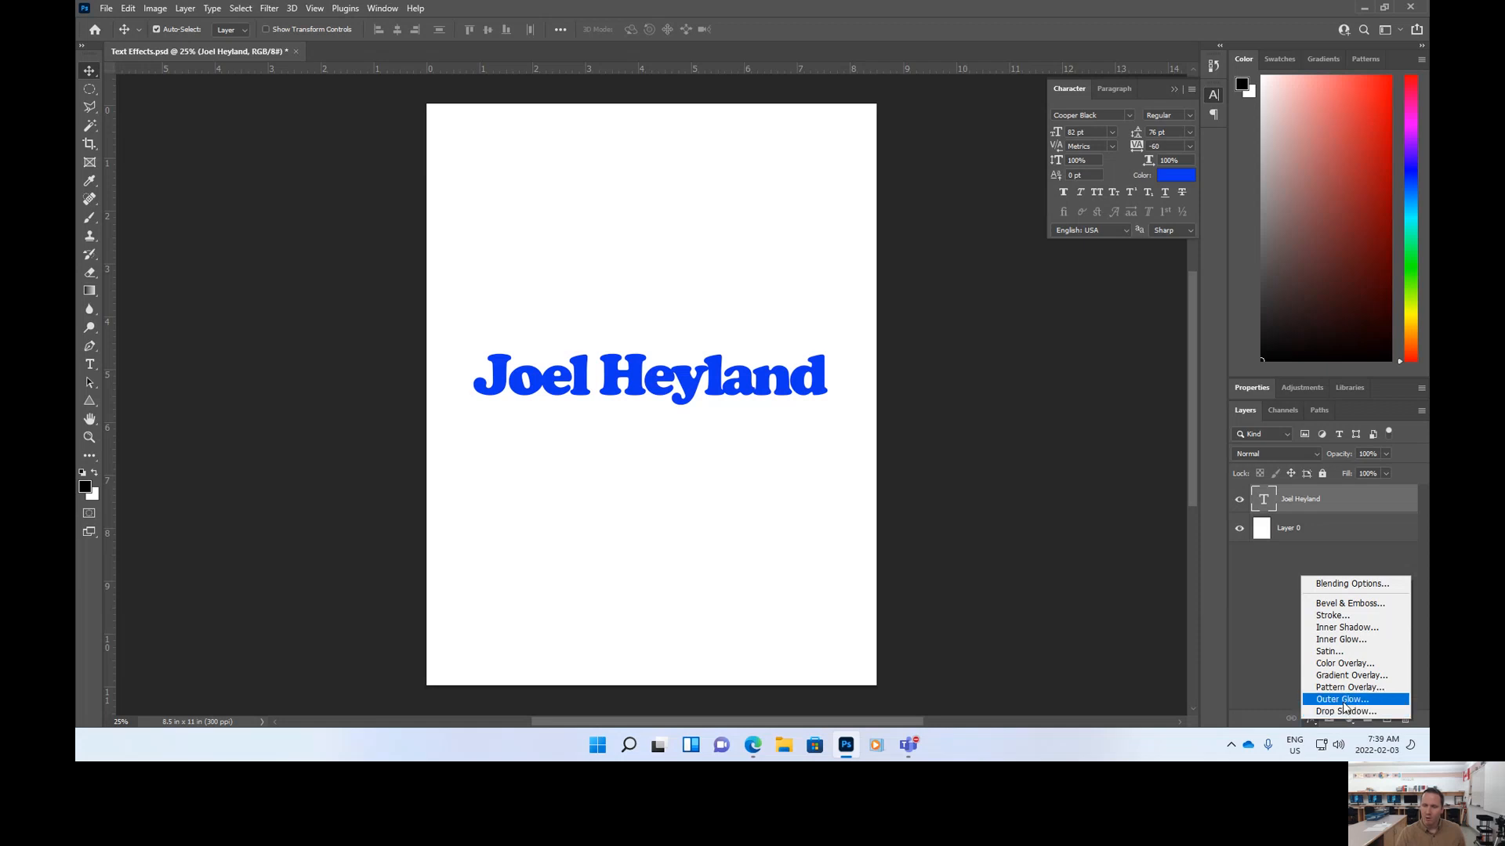
Add a thicker outside Stroke effect to the text and bring up its stroke Color Picker
{"action": "left_click", "coordinate": [1346, 615]}
{"action": "left_click_drag", "start_coordinate": [869, 142], "coordinate": [977, 86]}
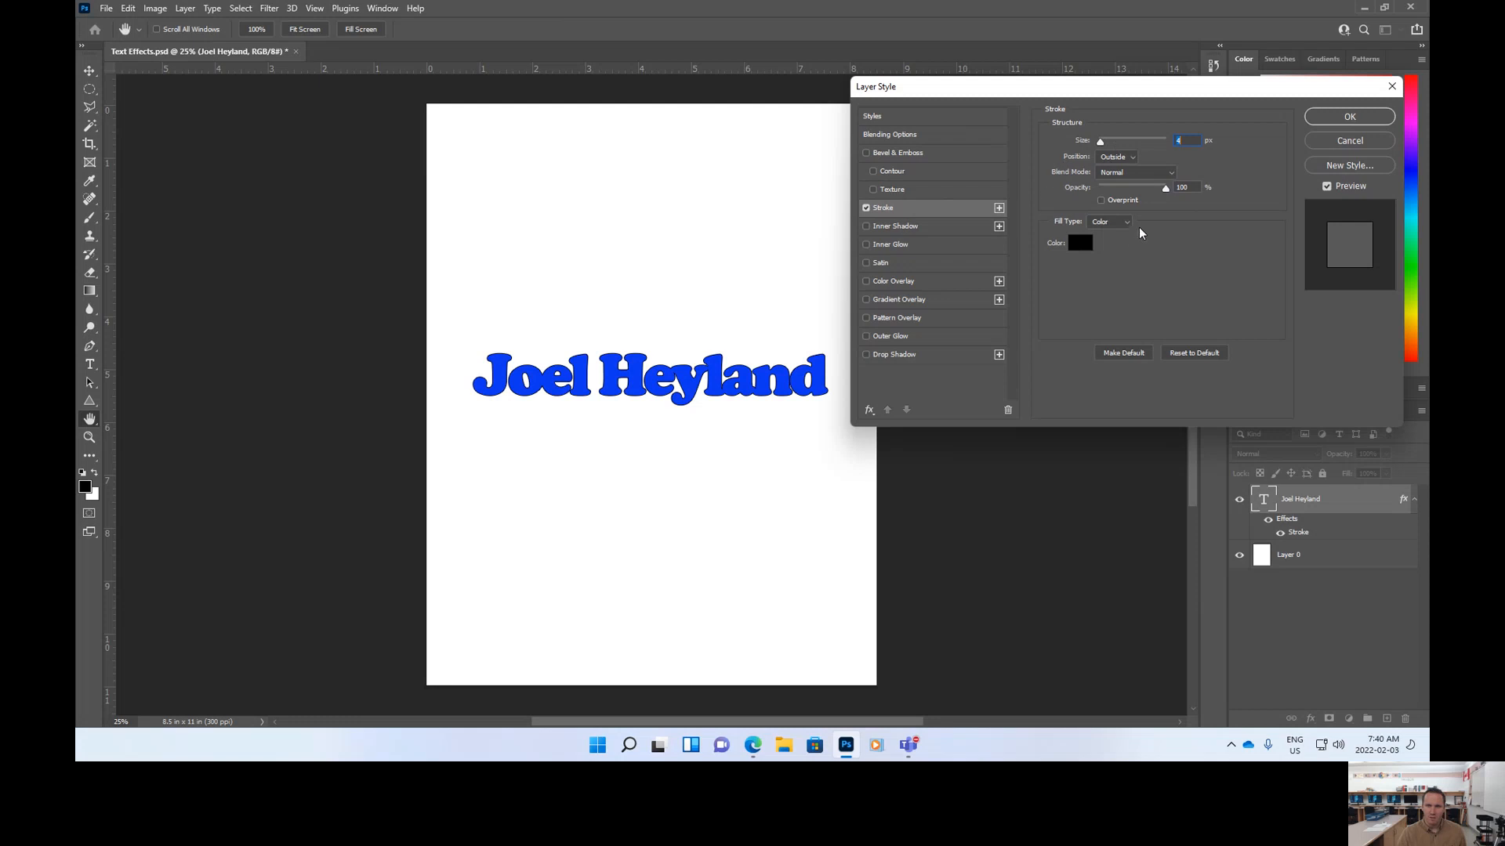
{"action": "mouse_move", "coordinate": [1100, 144]}
{"action": "left_mouse_down"}
{"action": "mouse_move", "coordinate": [1157, 145]}
{"action": "mouse_move", "coordinate": [1084, 162]}
{"action": "mouse_move", "coordinate": [1109, 163]}
{"action": "left_mouse_up"}
{"action": "left_click", "coordinate": [1076, 244]}
Choose pale peach orange f3a66e as the stroke colour and confirm it
{"action": "left_click", "coordinate": [1116, 360]}
{"action": "left_click_drag", "start_coordinate": [1086, 239], "coordinate": [1094, 192]}
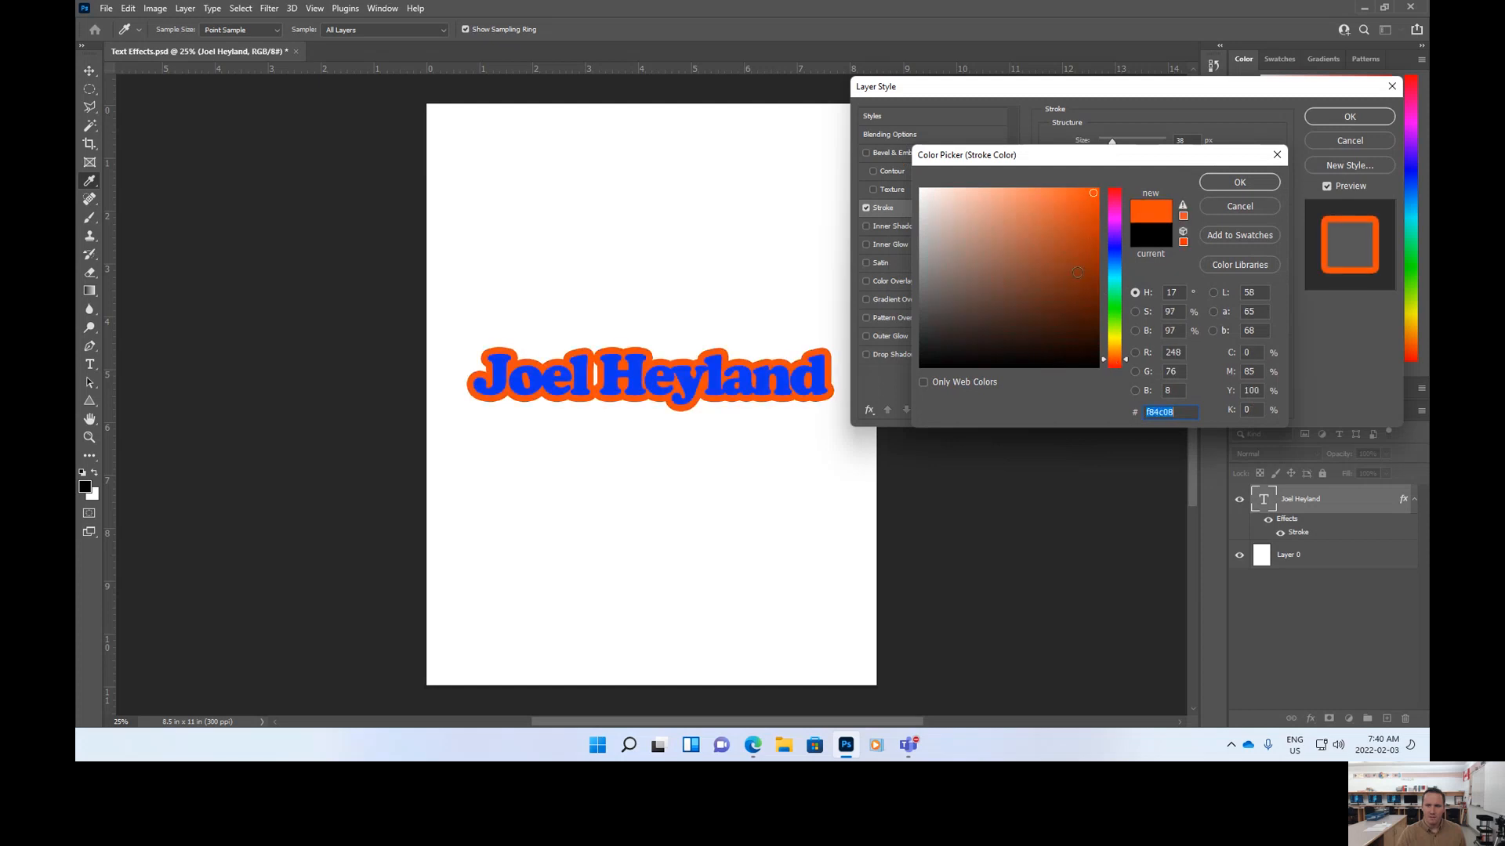
{"action": "left_click_drag", "start_coordinate": [1106, 351], "coordinate": [1115, 358]}
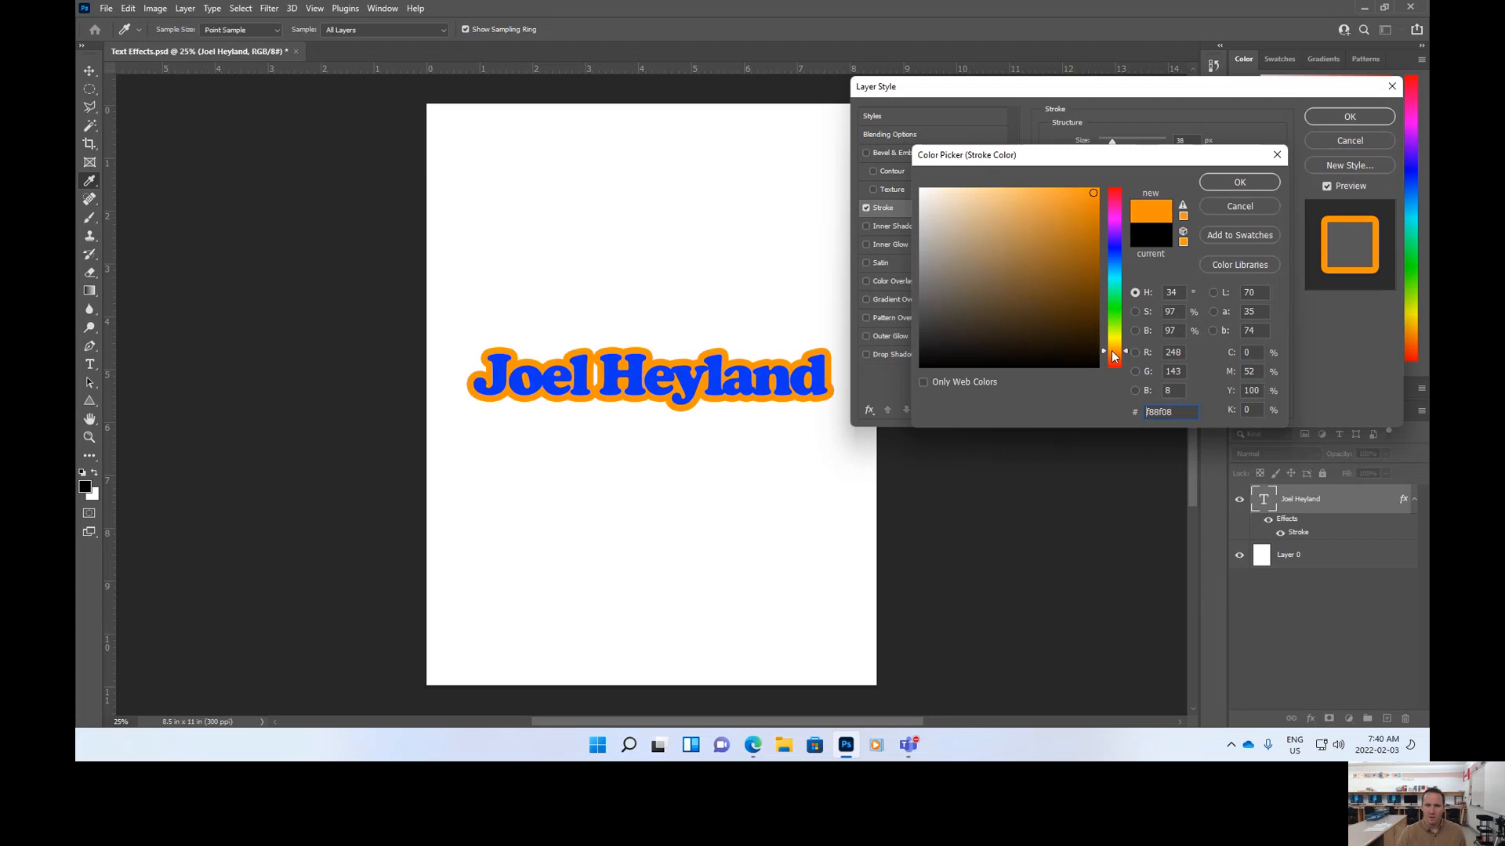
{"action": "left_click_drag", "start_coordinate": [1081, 243], "coordinate": [1100, 188]}
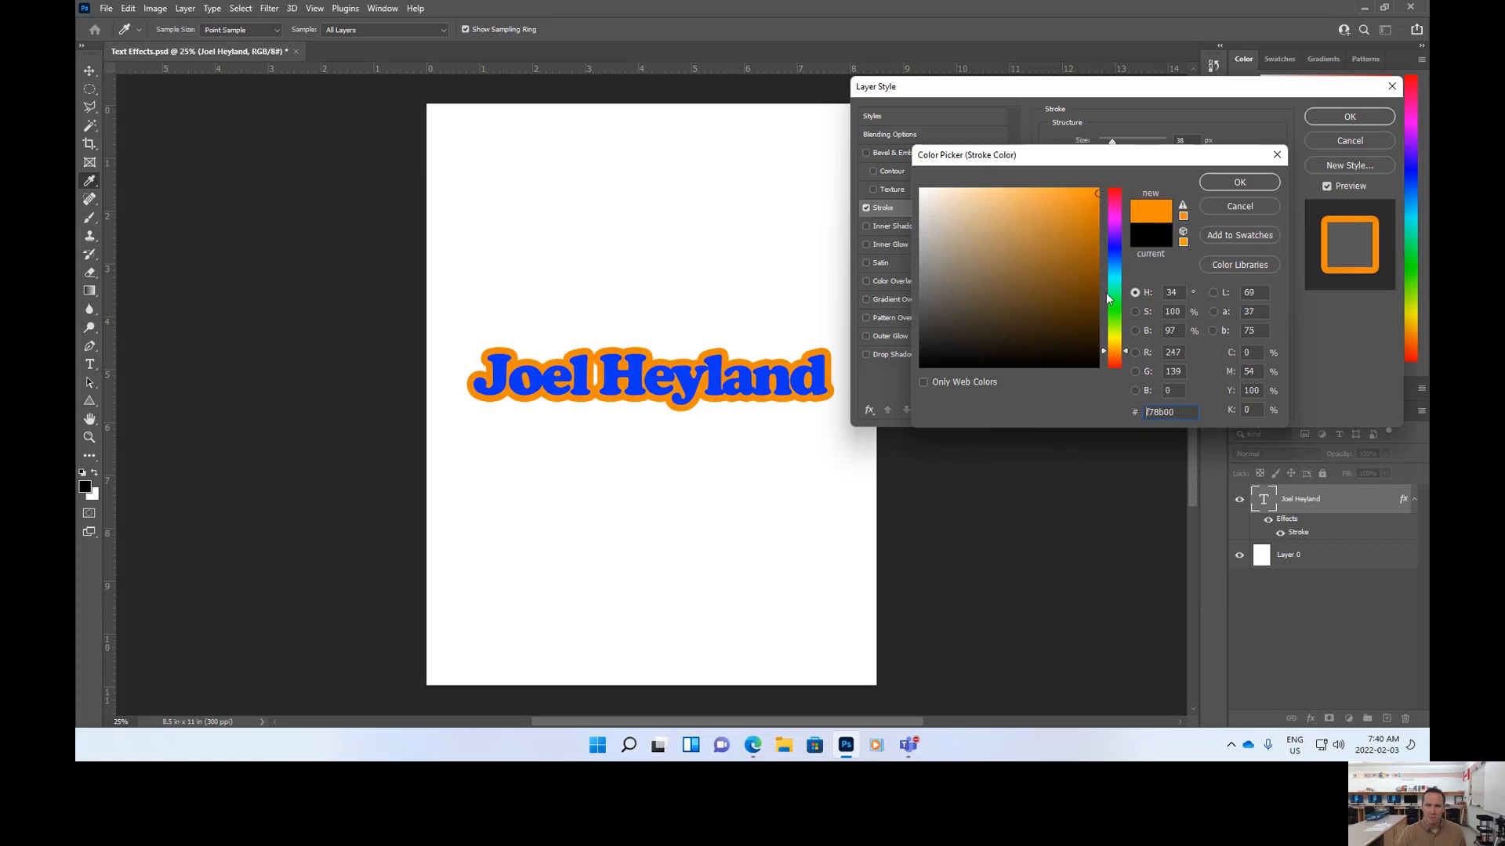
{"action": "left_click", "coordinate": [1109, 356]}
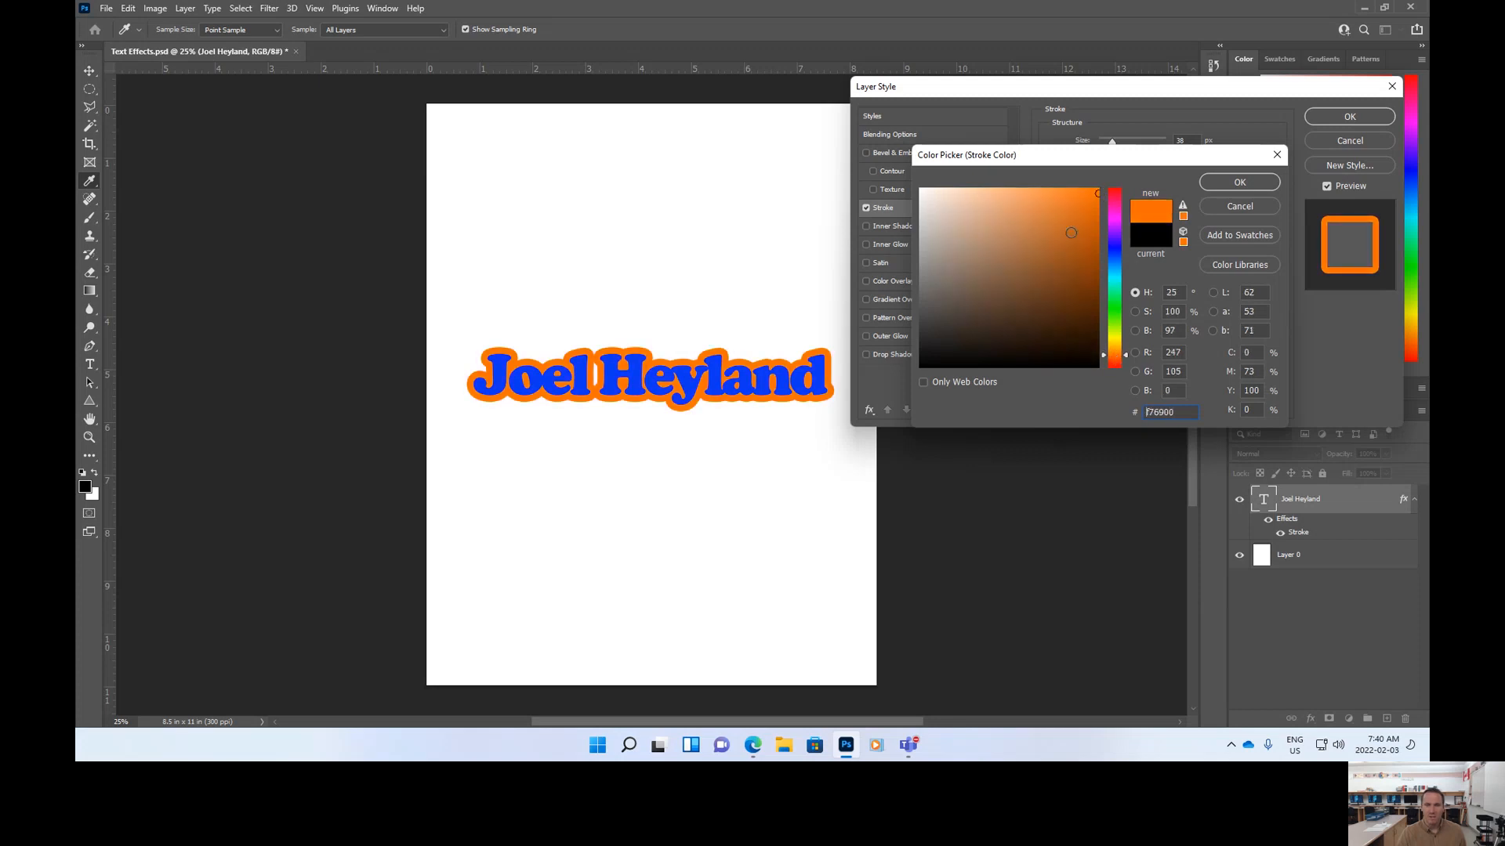
{"action": "left_click", "coordinate": [1079, 188]}
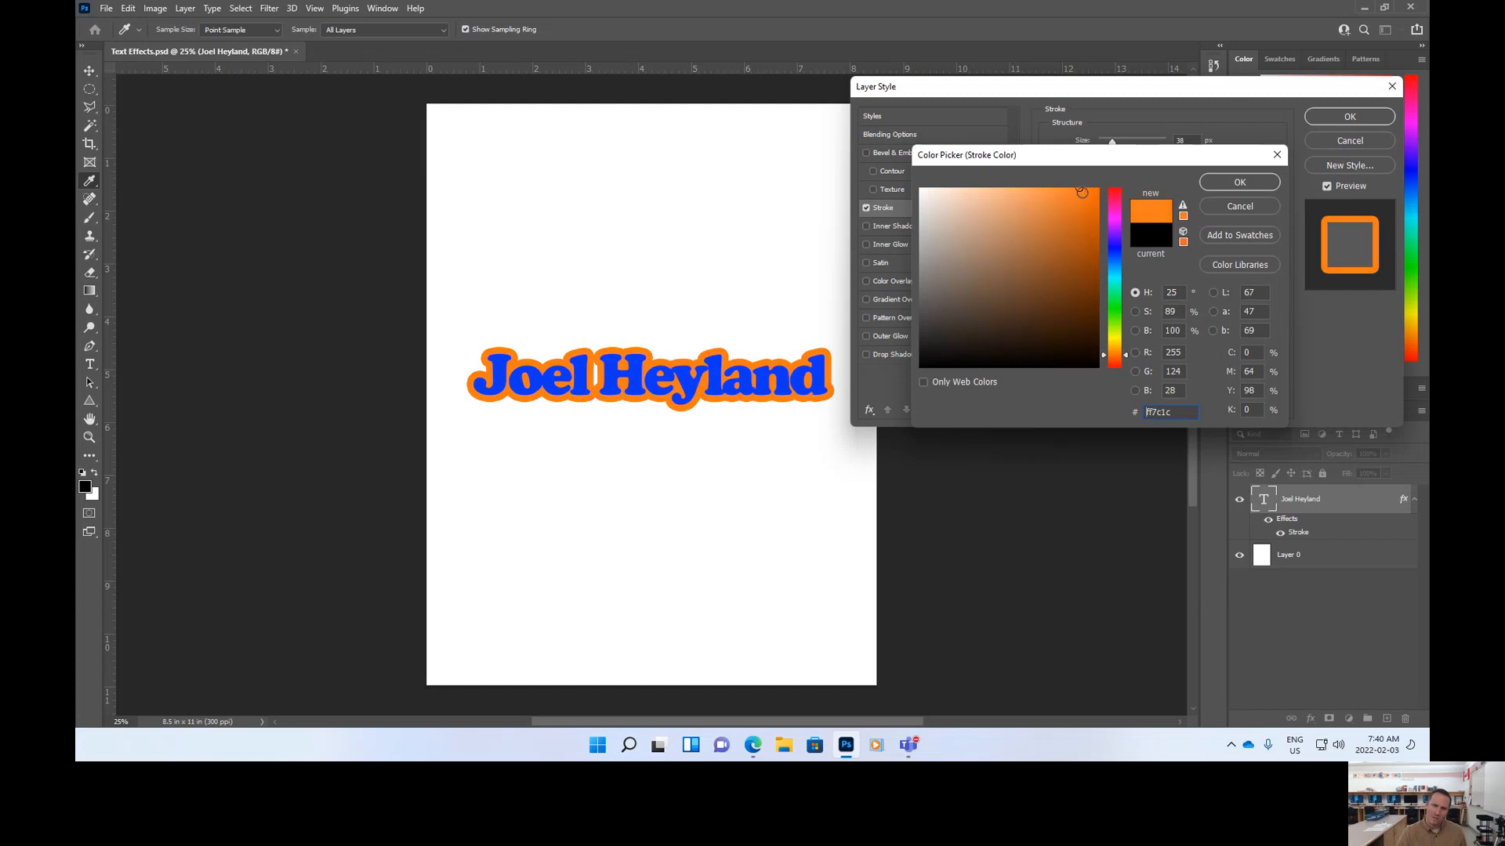
{"action": "left_click", "coordinate": [1041, 188]}
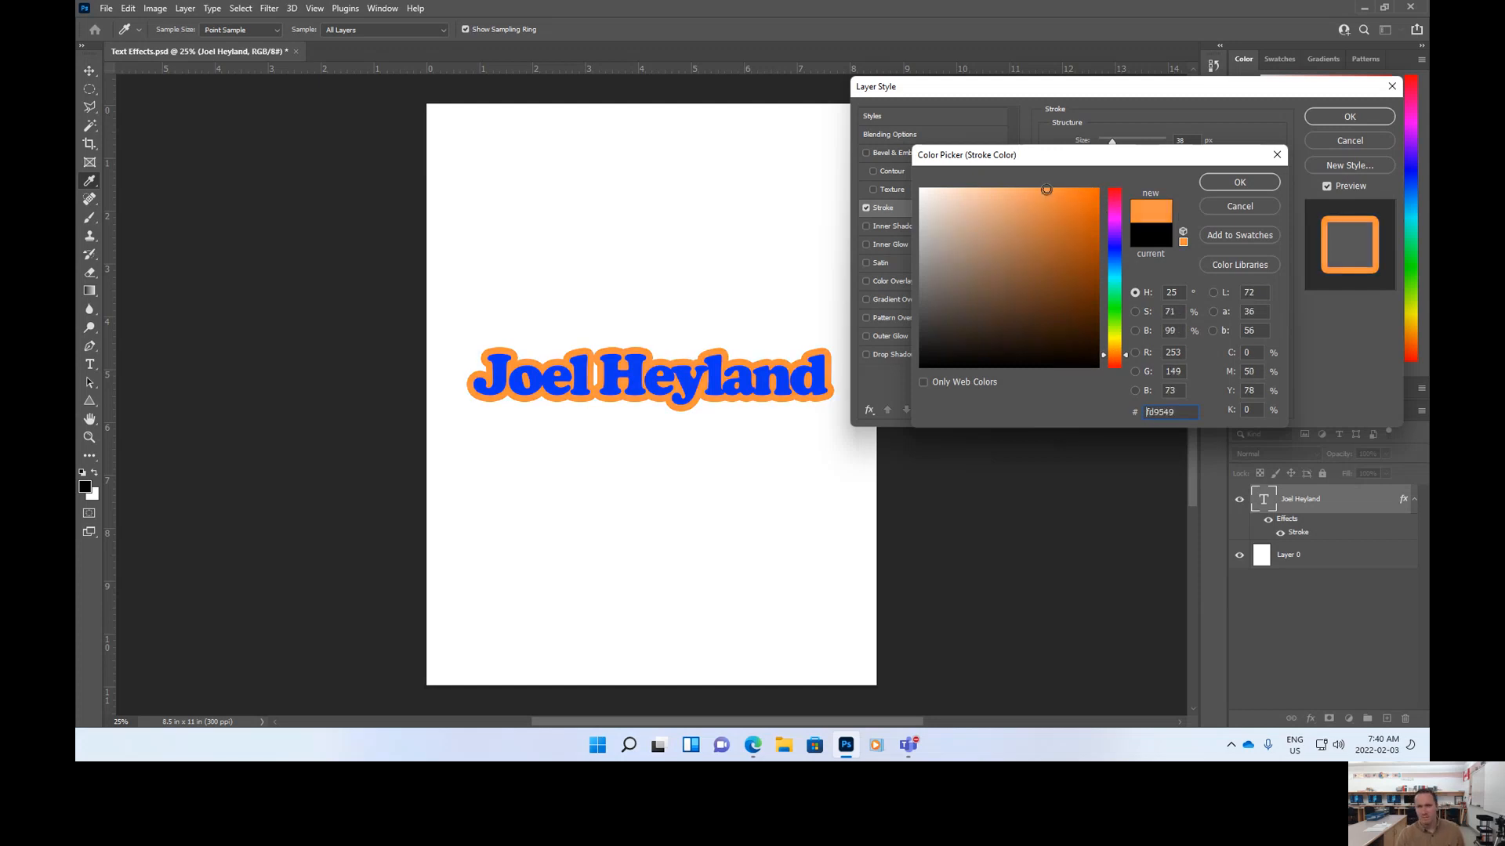
{"action": "left_click", "coordinate": [1009, 188]}
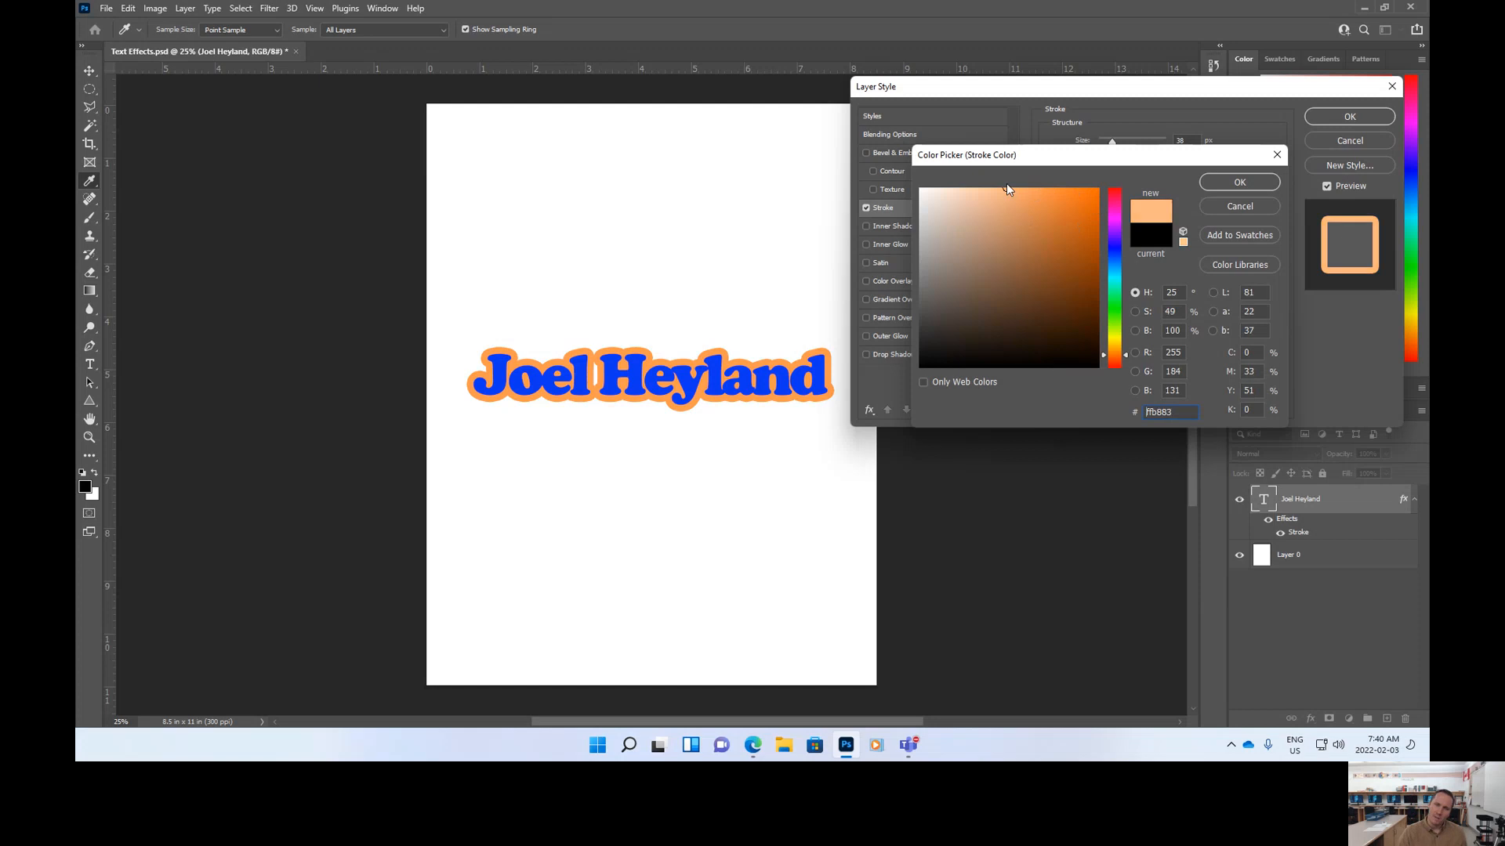
{"action": "left_click", "coordinate": [1017, 196]}
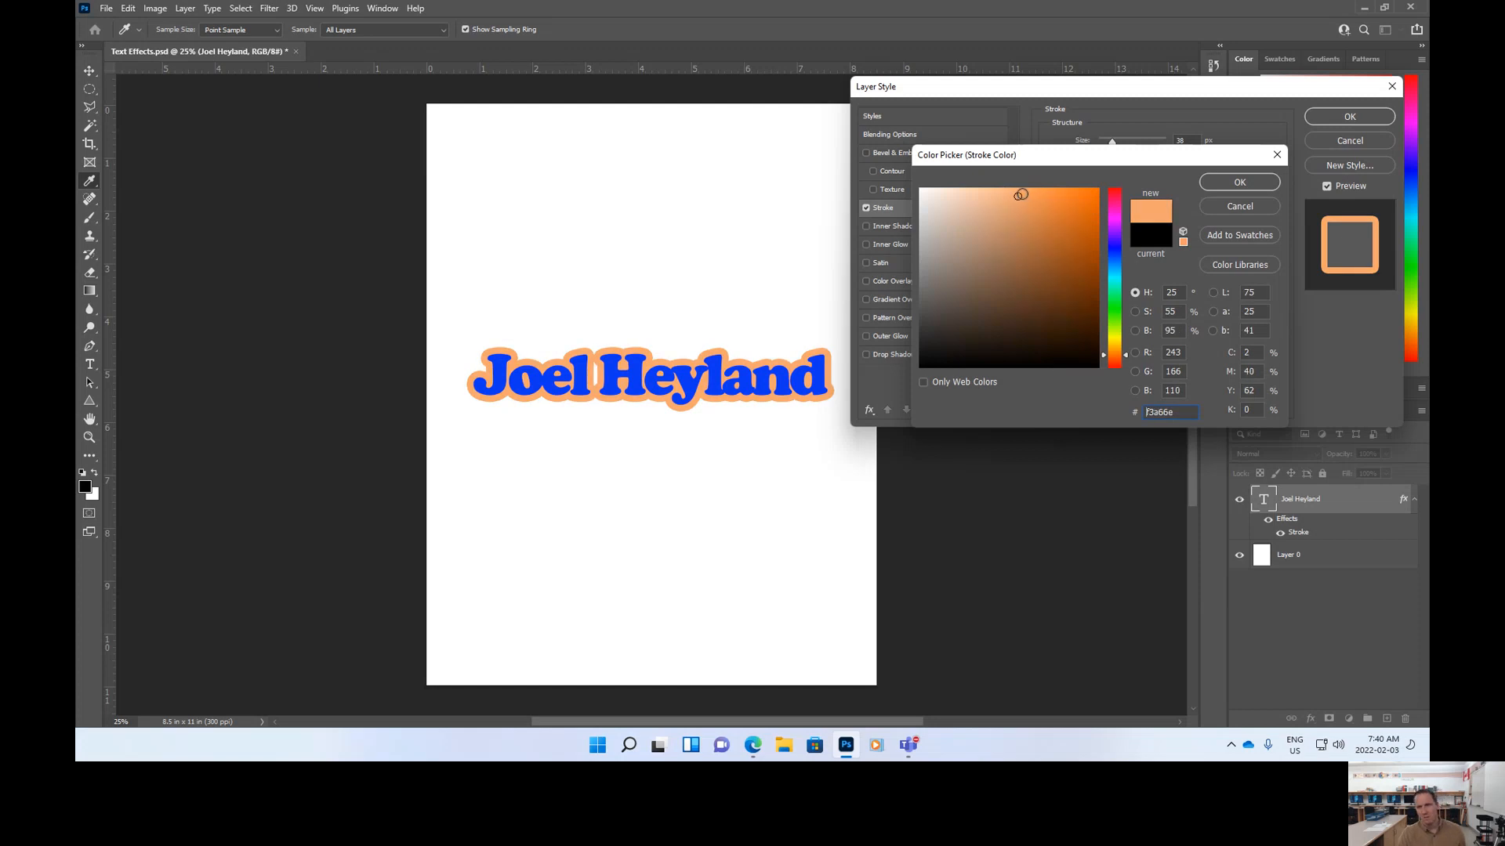
{"action": "left_click", "coordinate": [1224, 183]}
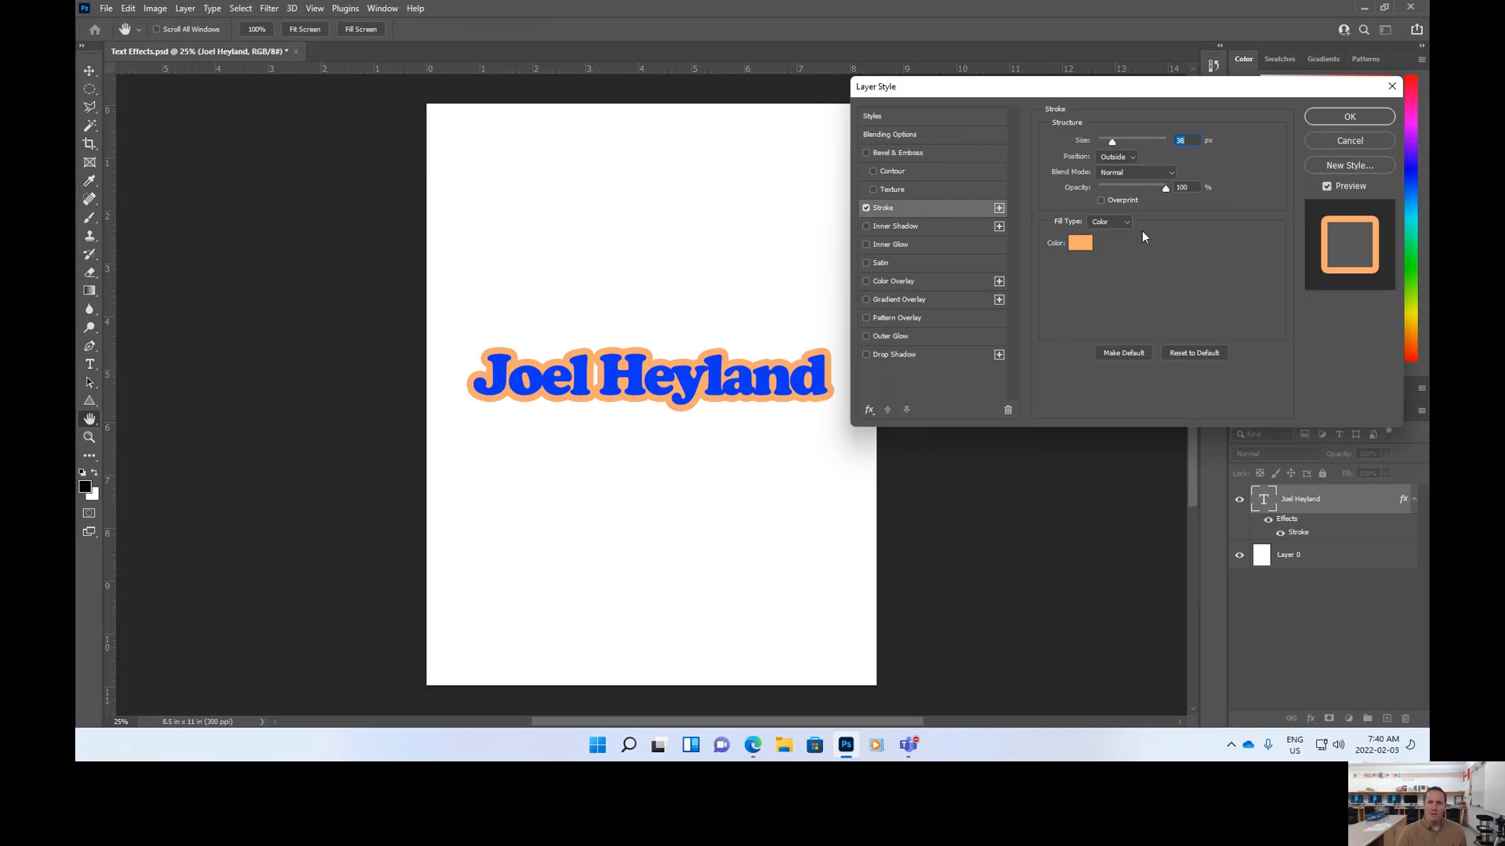
{"action": "mouse_move", "coordinate": [1153, 190]}
{"action": "left_mouse_down"}
{"action": "mouse_move", "coordinate": [1098, 186]}
{"action": "mouse_move", "coordinate": [1206, 182]}
{"action": "left_mouse_up"}
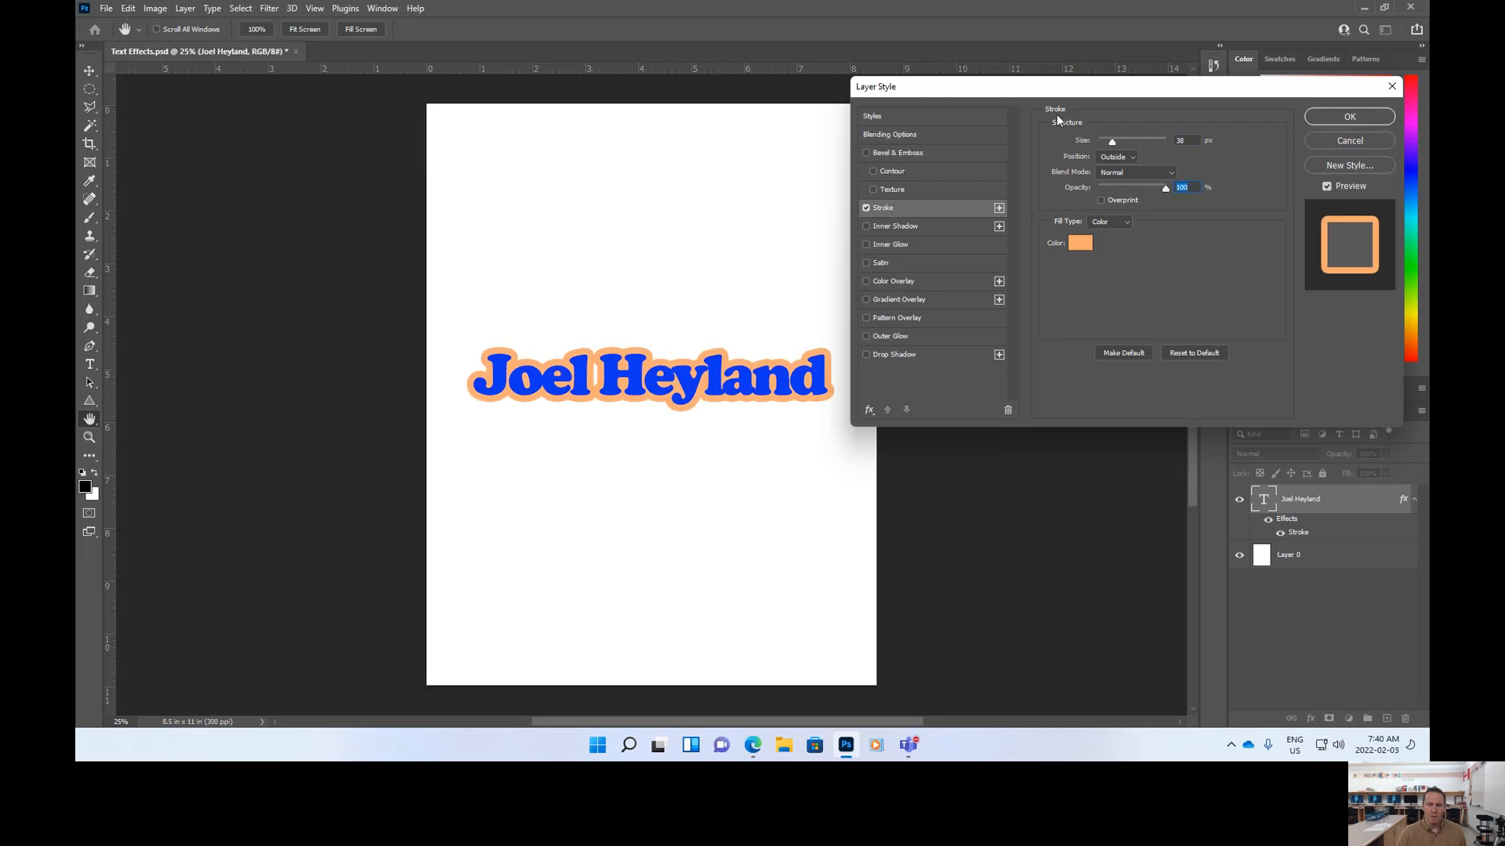
{"action": "left_click", "coordinate": [867, 209]}
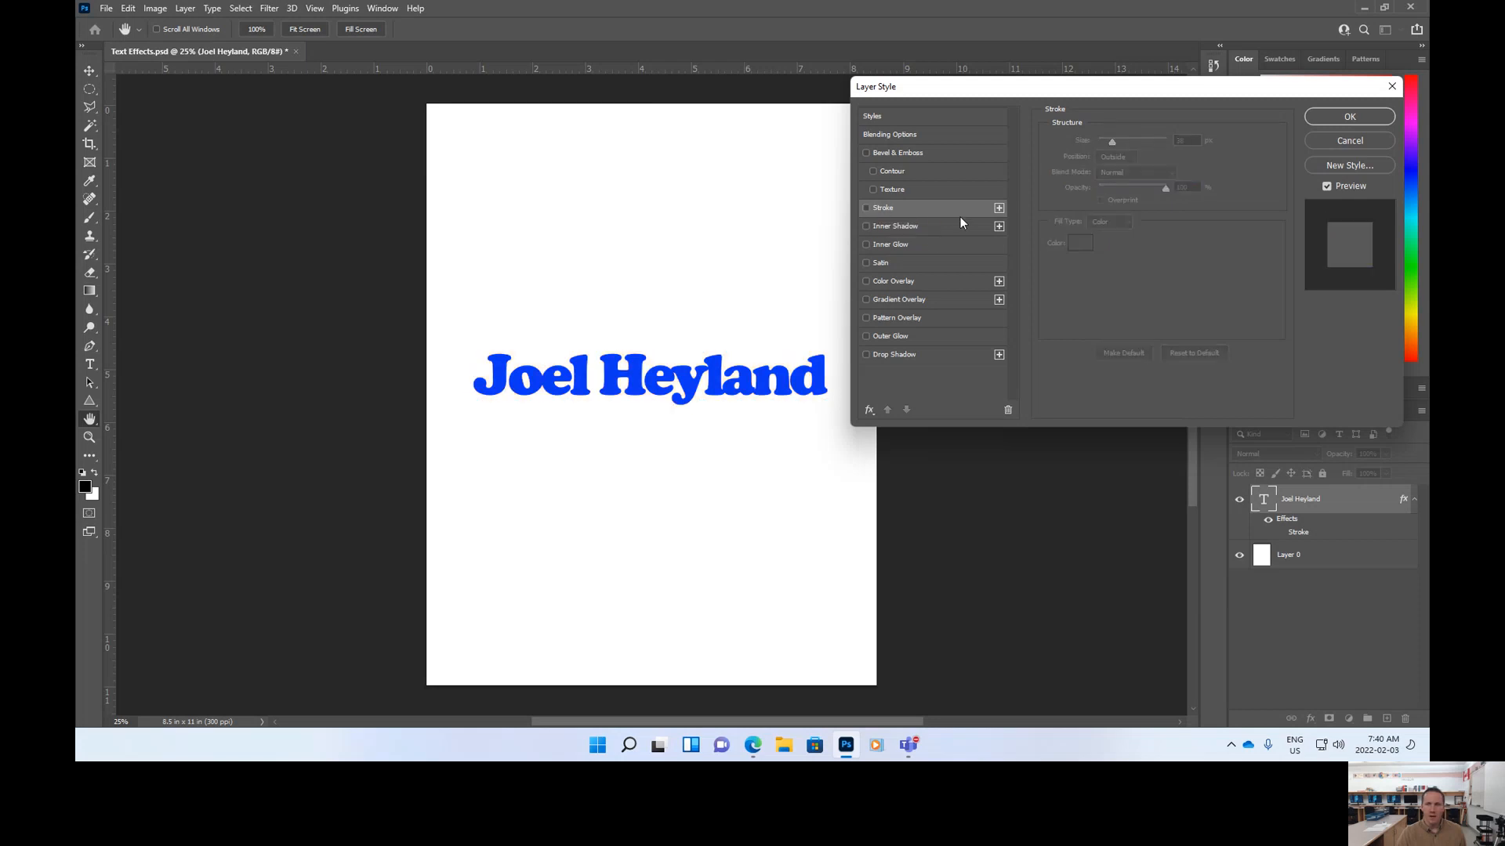
{"action": "left_click", "coordinate": [866, 208]}
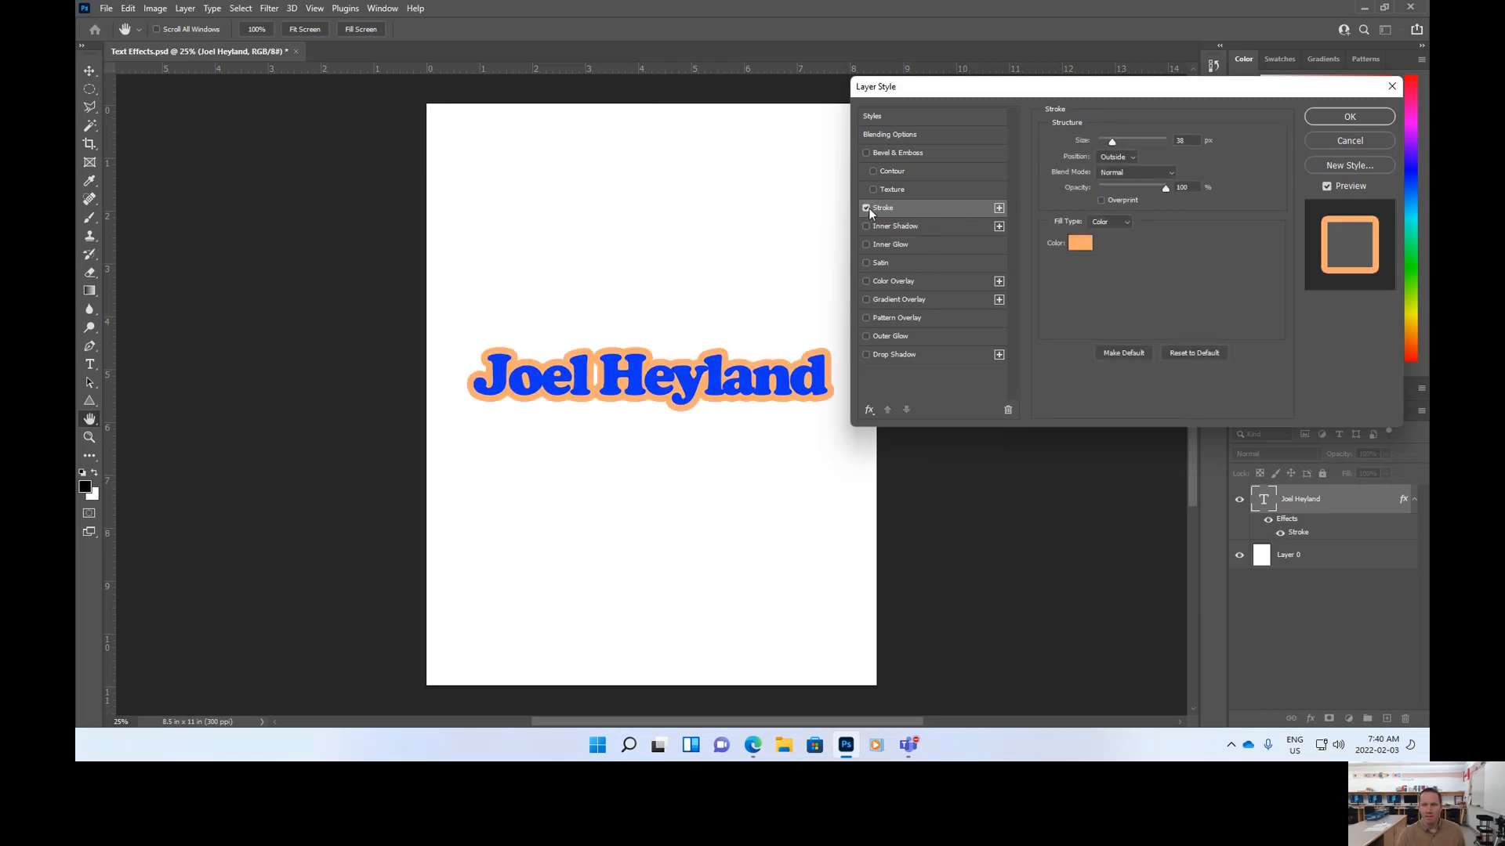
{"action": "left_click", "coordinate": [865, 209]}
{"action": "left_click", "coordinate": [868, 206]}
{"action": "left_click", "coordinate": [868, 207]}
{"action": "left_click", "coordinate": [867, 207]}
{"action": "left_click", "coordinate": [868, 207]}
{"action": "left_click", "coordinate": [867, 207]}
Enable Drop Shadow with about 41% opacity, 132° angle, 93 px distance and 81 px size
{"action": "left_click", "coordinate": [867, 355]}
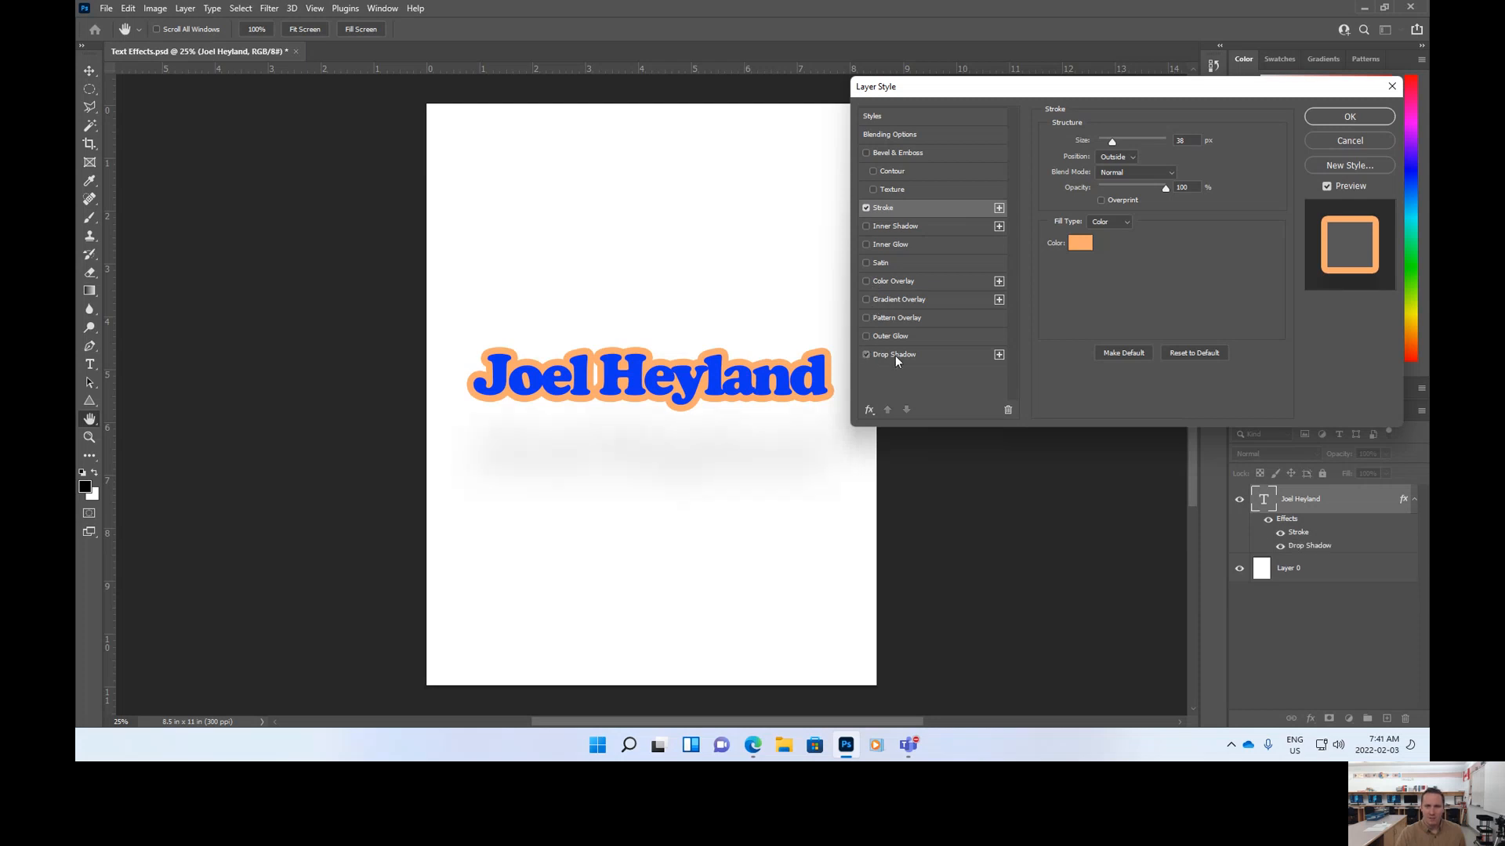
{"action": "left_click", "coordinate": [895, 355]}
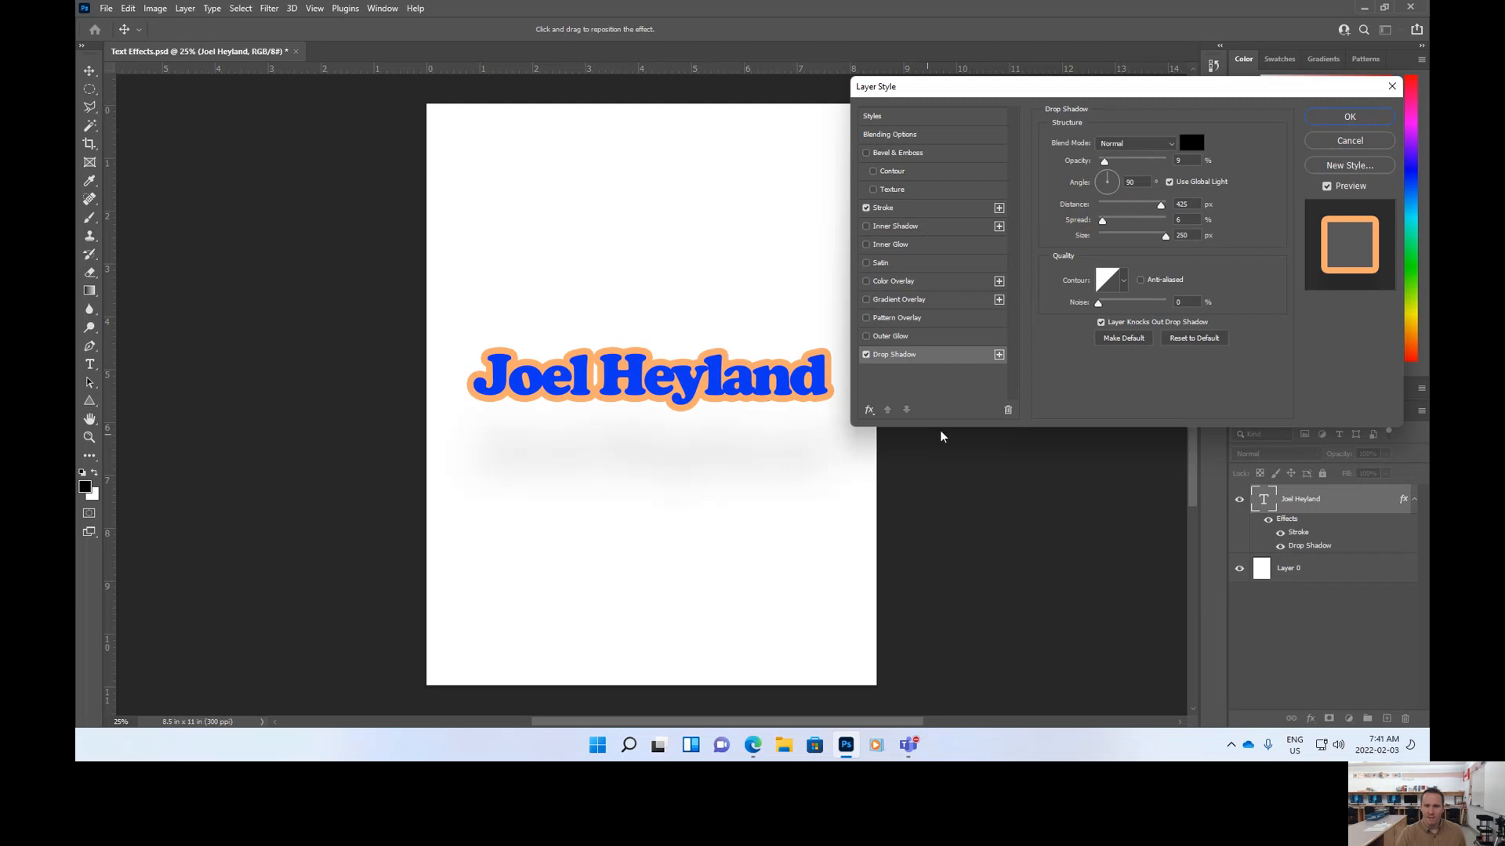
{"action": "left_click_drag", "start_coordinate": [1105, 161], "coordinate": [1161, 165]}
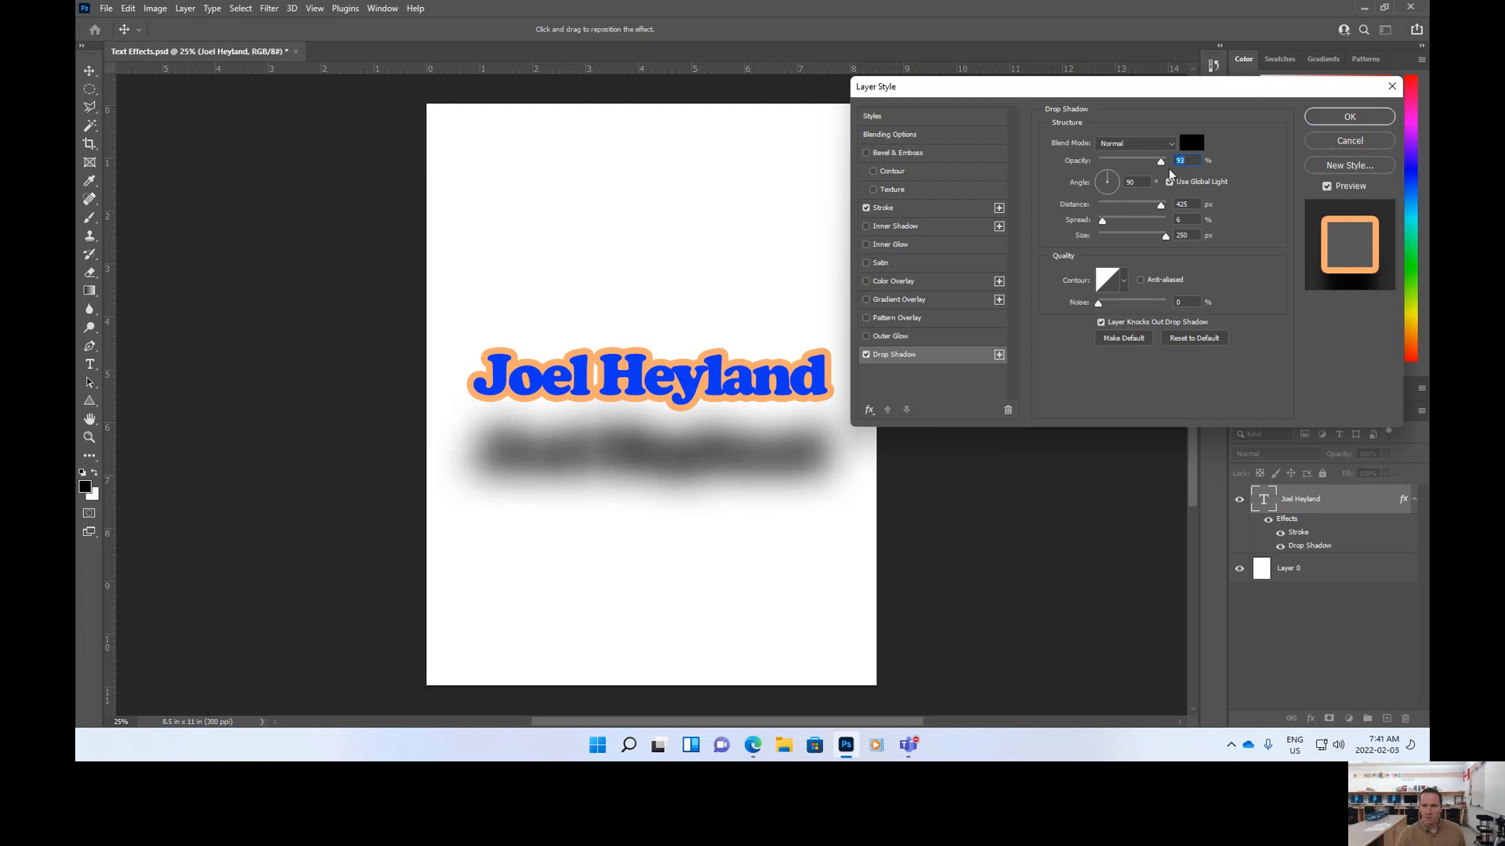
{"action": "left_click_drag", "start_coordinate": [1160, 204], "coordinate": [1117, 237]}
{"action": "left_click_drag", "start_coordinate": [1161, 163], "coordinate": [1104, 182]}
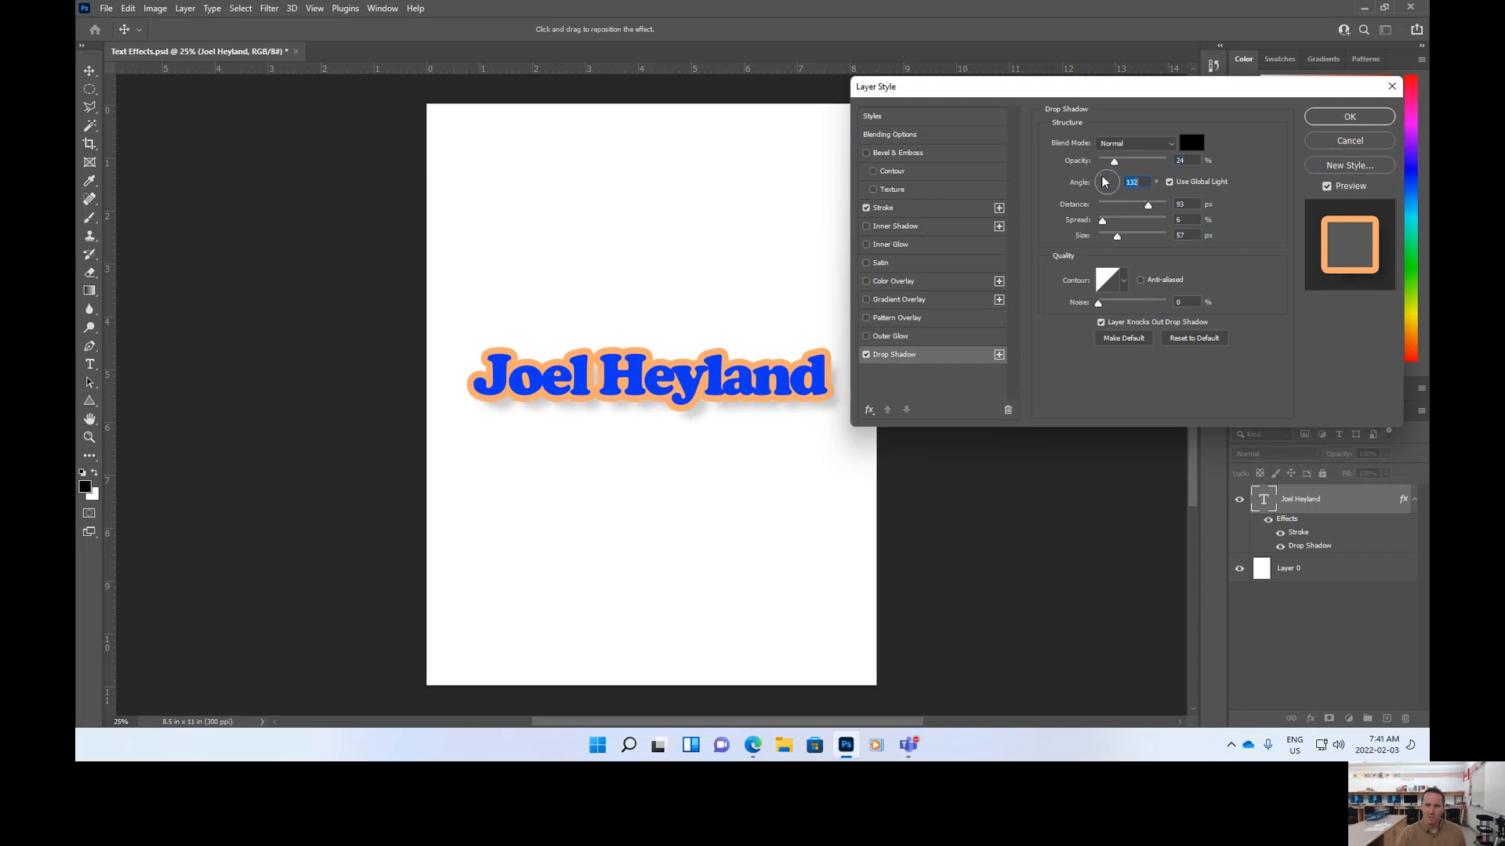
{"action": "left_click_drag", "start_coordinate": [1117, 237], "coordinate": [1124, 237]}
{"action": "left_click_drag", "start_coordinate": [1113, 160], "coordinate": [1127, 163]}
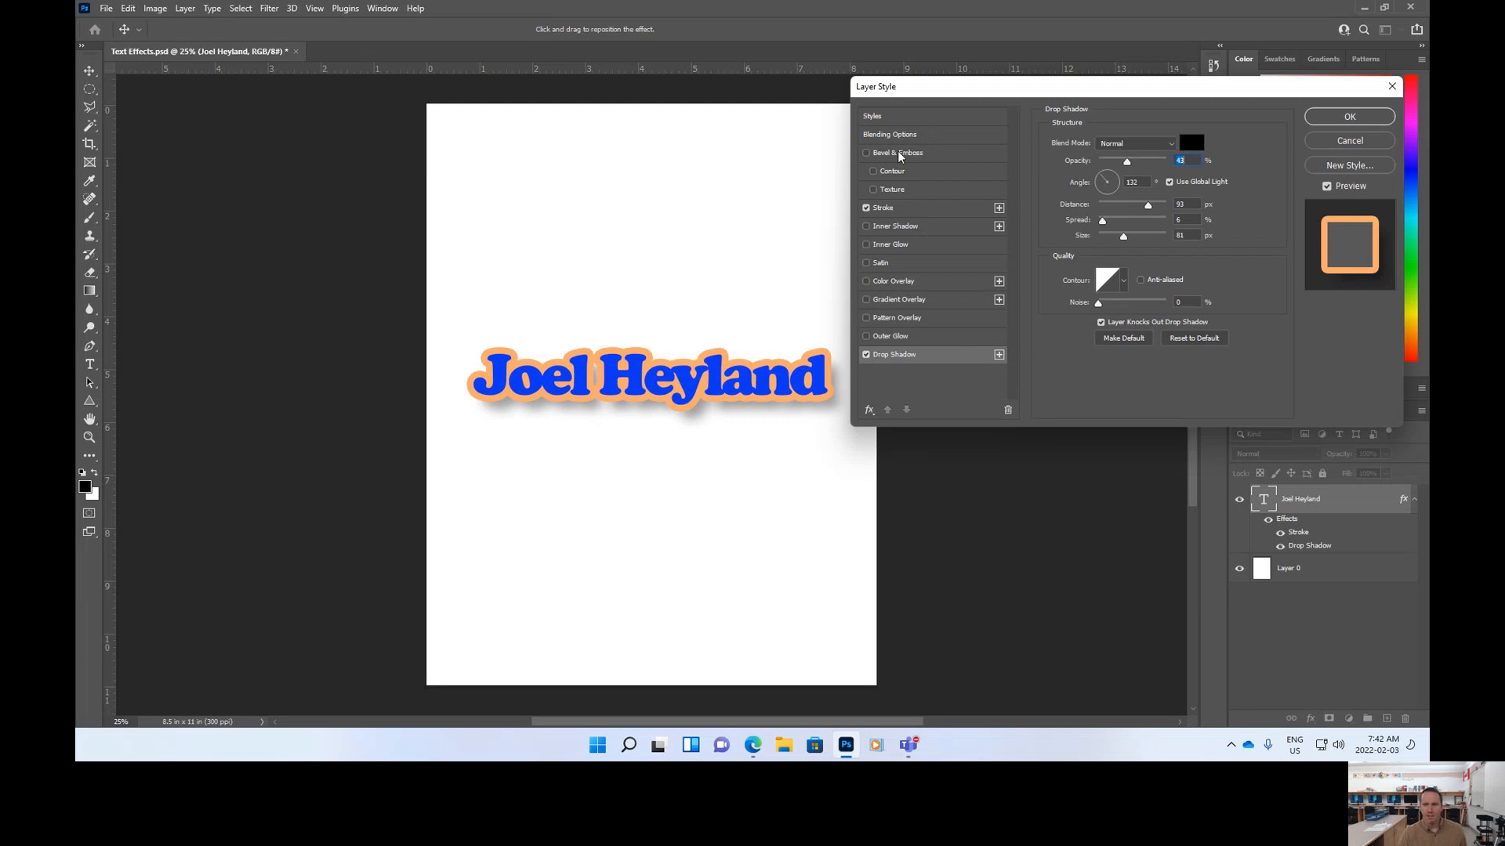
Turn on a Smooth Inner Bevel & Emboss and lower its Depth to 115%
{"action": "left_click", "coordinate": [866, 154]}
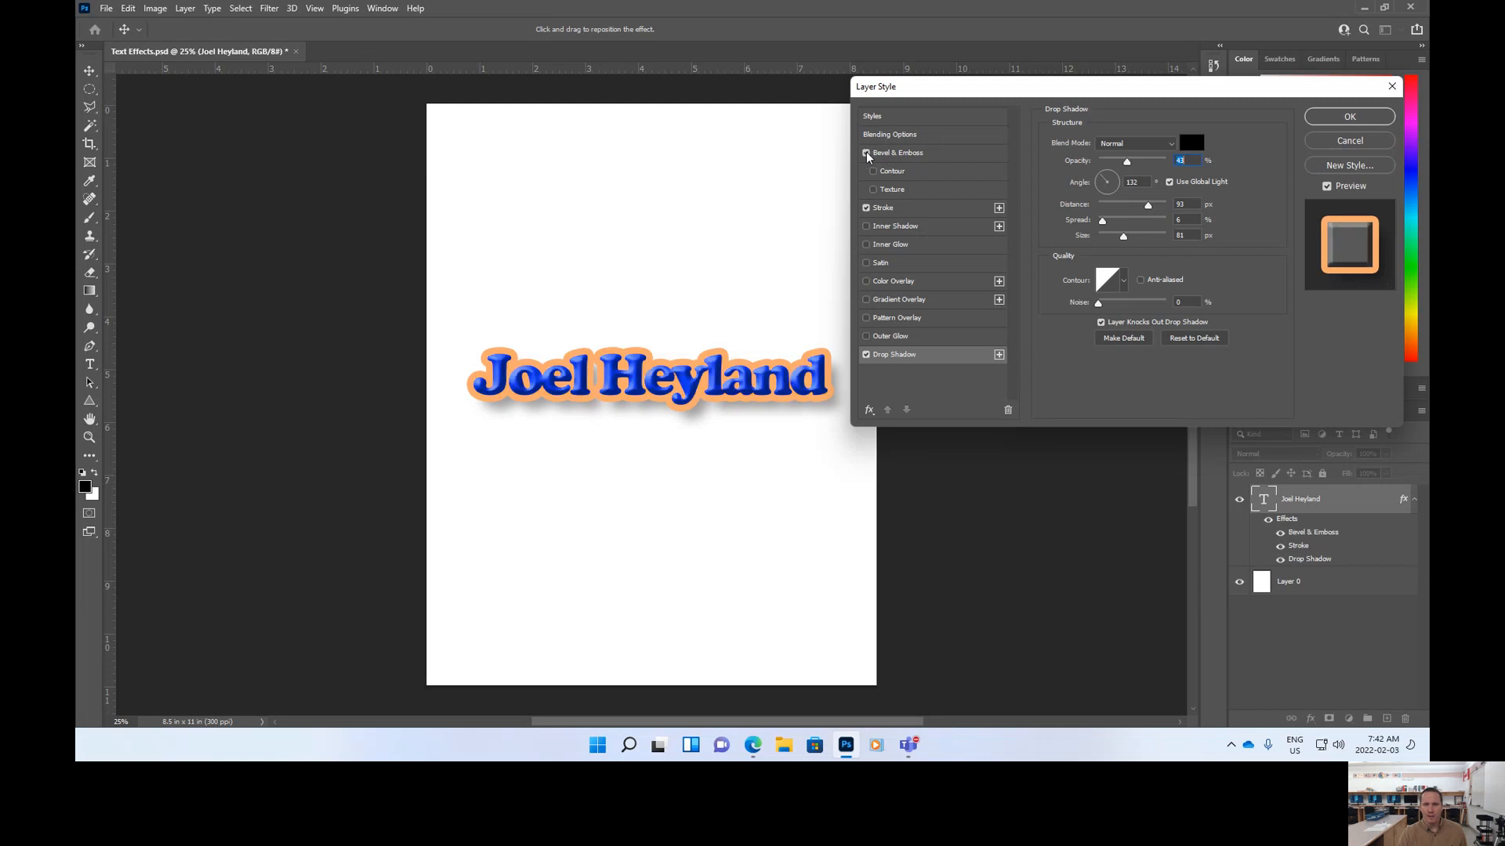
{"action": "left_click", "coordinate": [894, 155]}
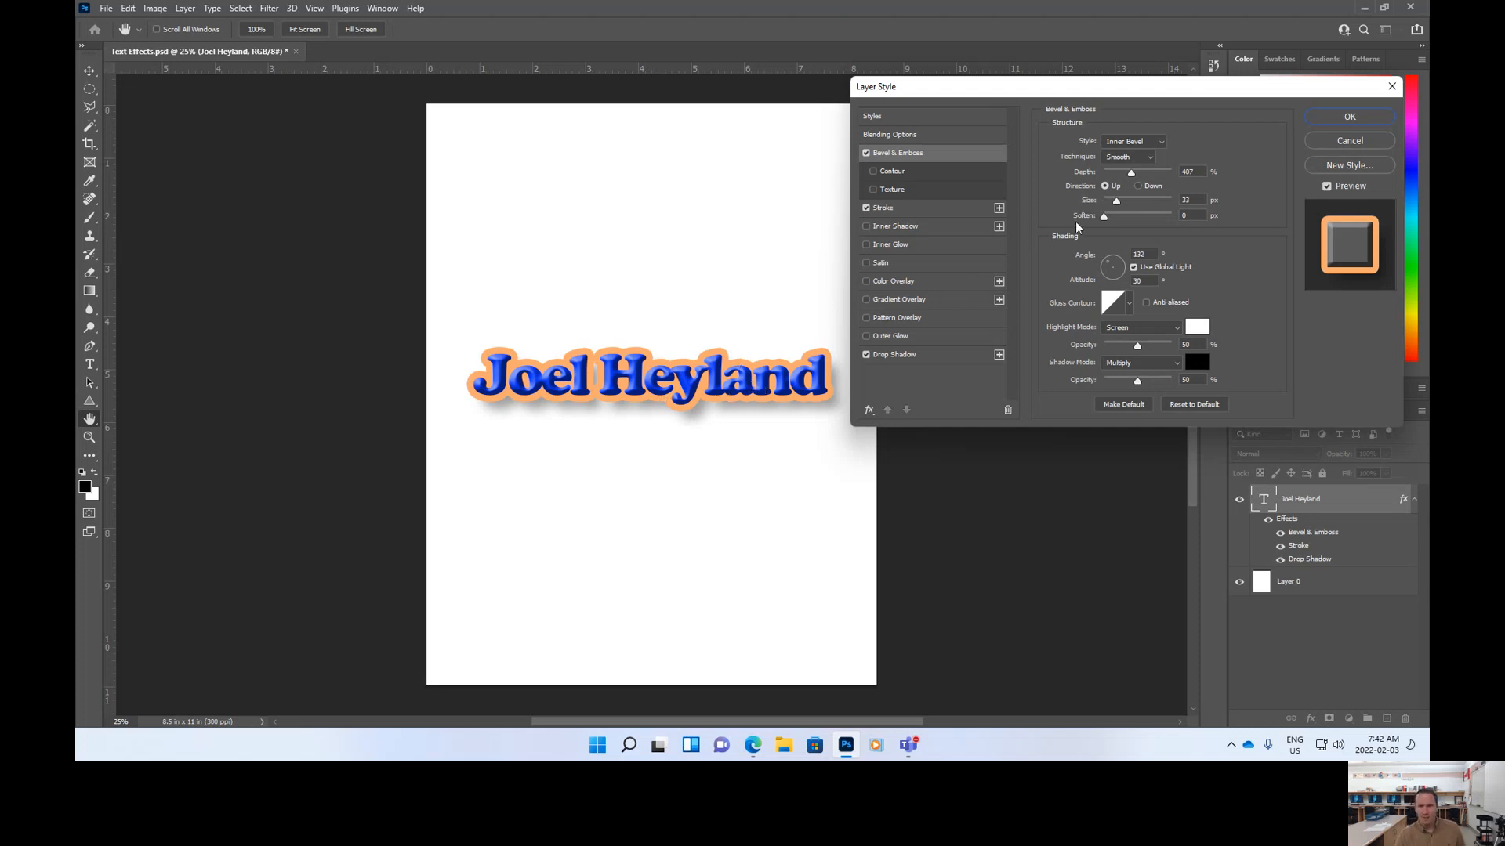
{"action": "left_click_drag", "start_coordinate": [1131, 172], "coordinate": [1118, 177]}
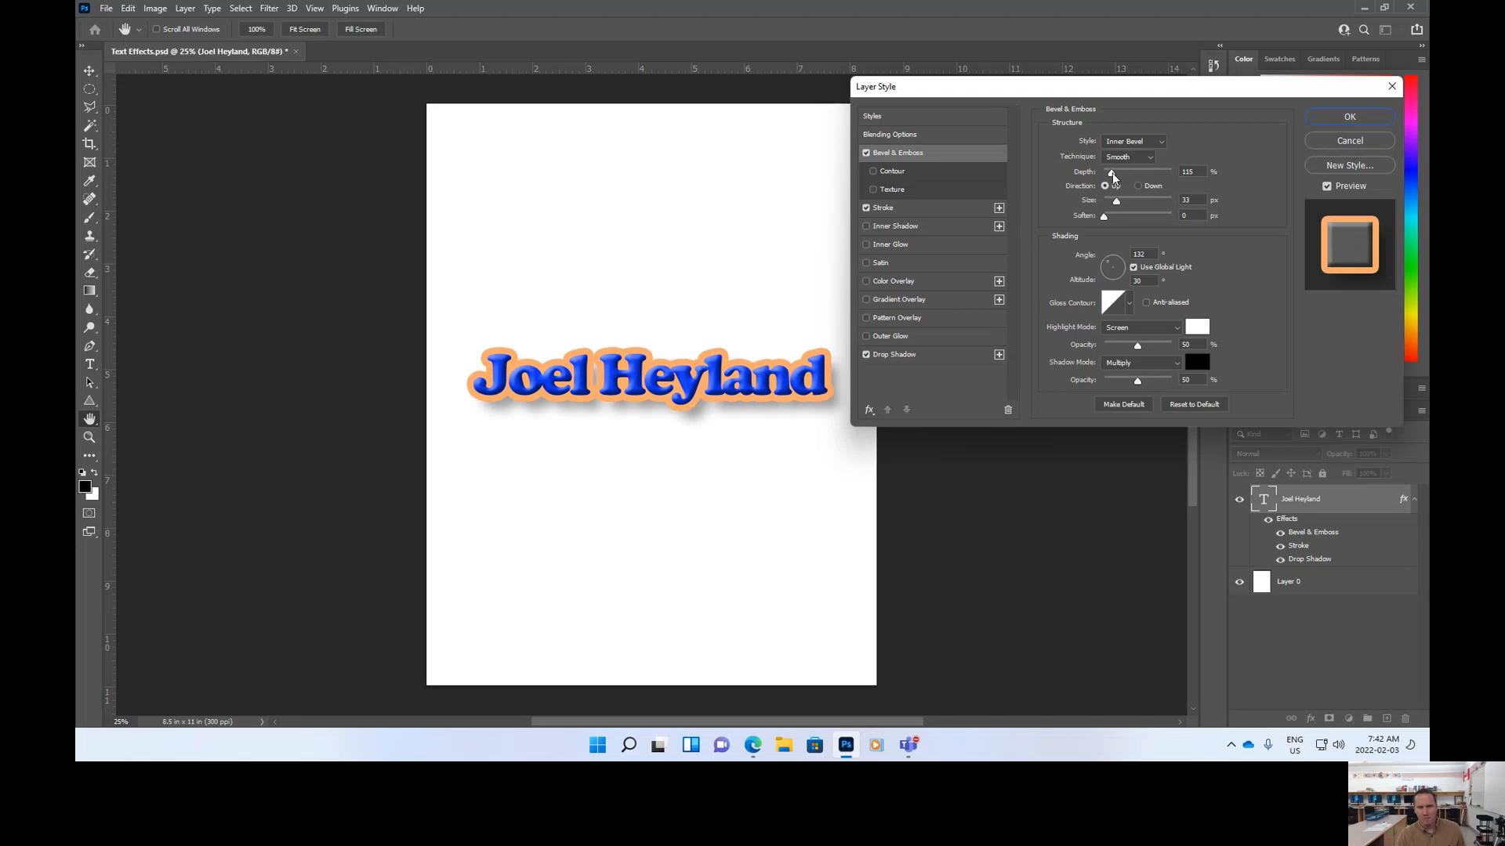
Keep bevel Depth at 115%, set Size to 32 px and Highlight opacity to 67%
{"action": "left_click_drag", "start_coordinate": [1112, 172], "coordinate": [1111, 173]}
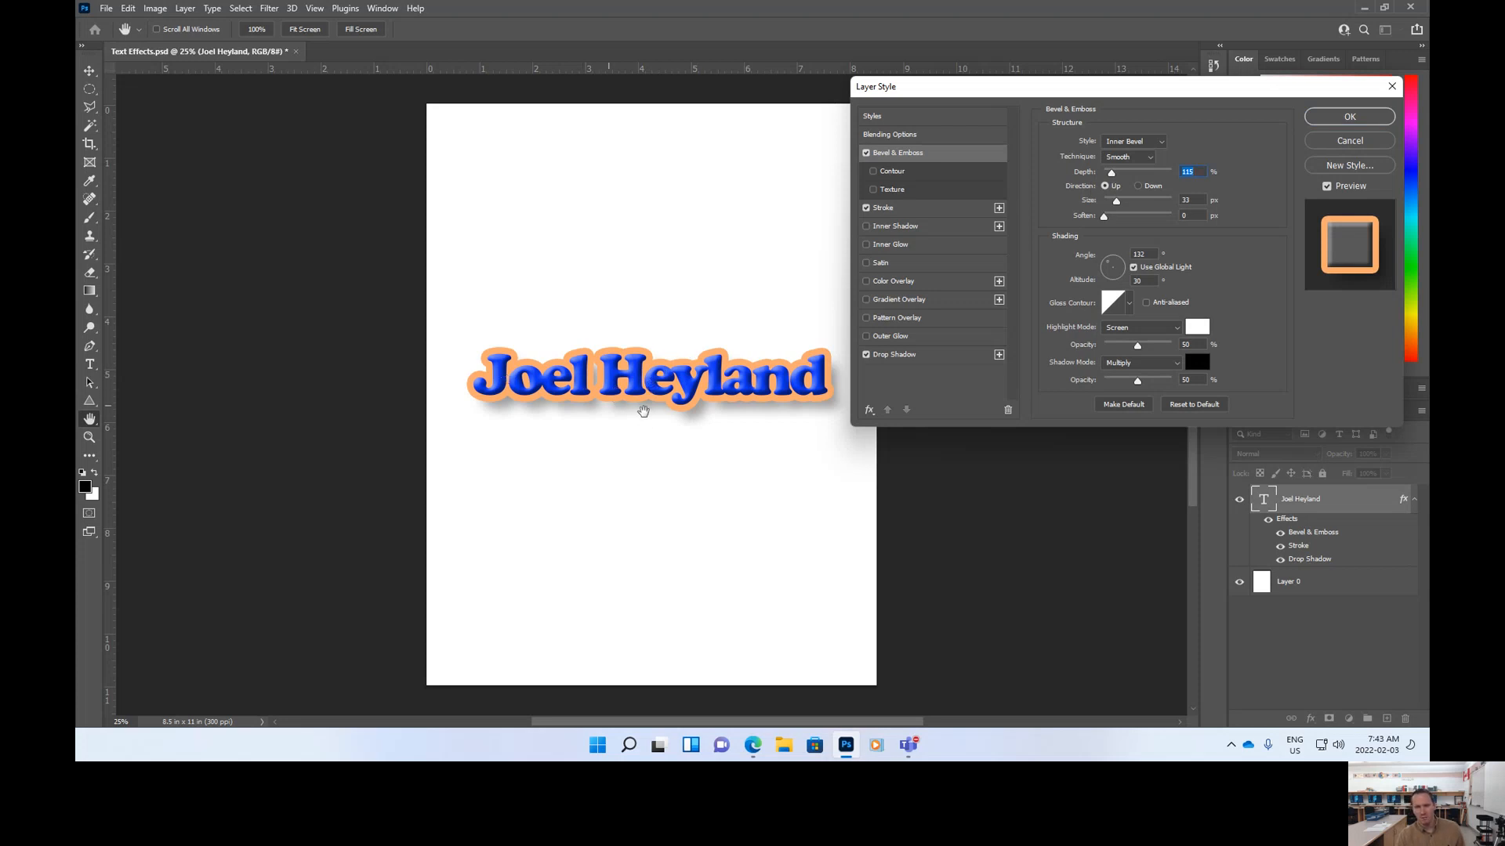
{"action": "mouse_move", "coordinate": [1115, 202]}
{"action": "left_mouse_down"}
{"action": "mouse_move", "coordinate": [1128, 204]}
{"action": "mouse_move", "coordinate": [1114, 203]}
{"action": "left_mouse_up"}
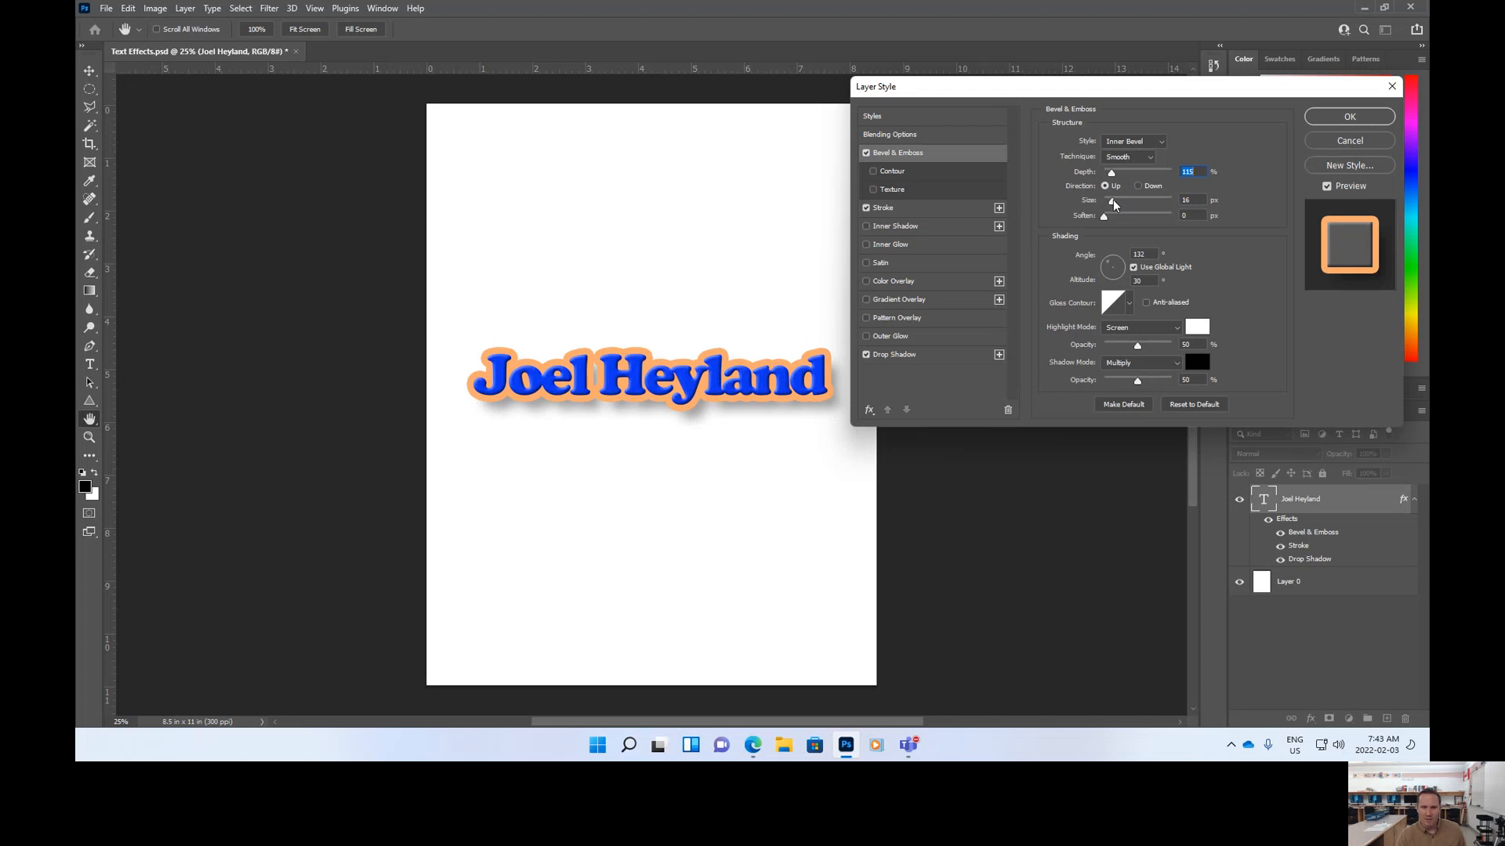
{"action": "left_click_drag", "start_coordinate": [1114, 203], "coordinate": [1116, 206]}
{"action": "left_click_drag", "start_coordinate": [1117, 206], "coordinate": [1120, 206]}
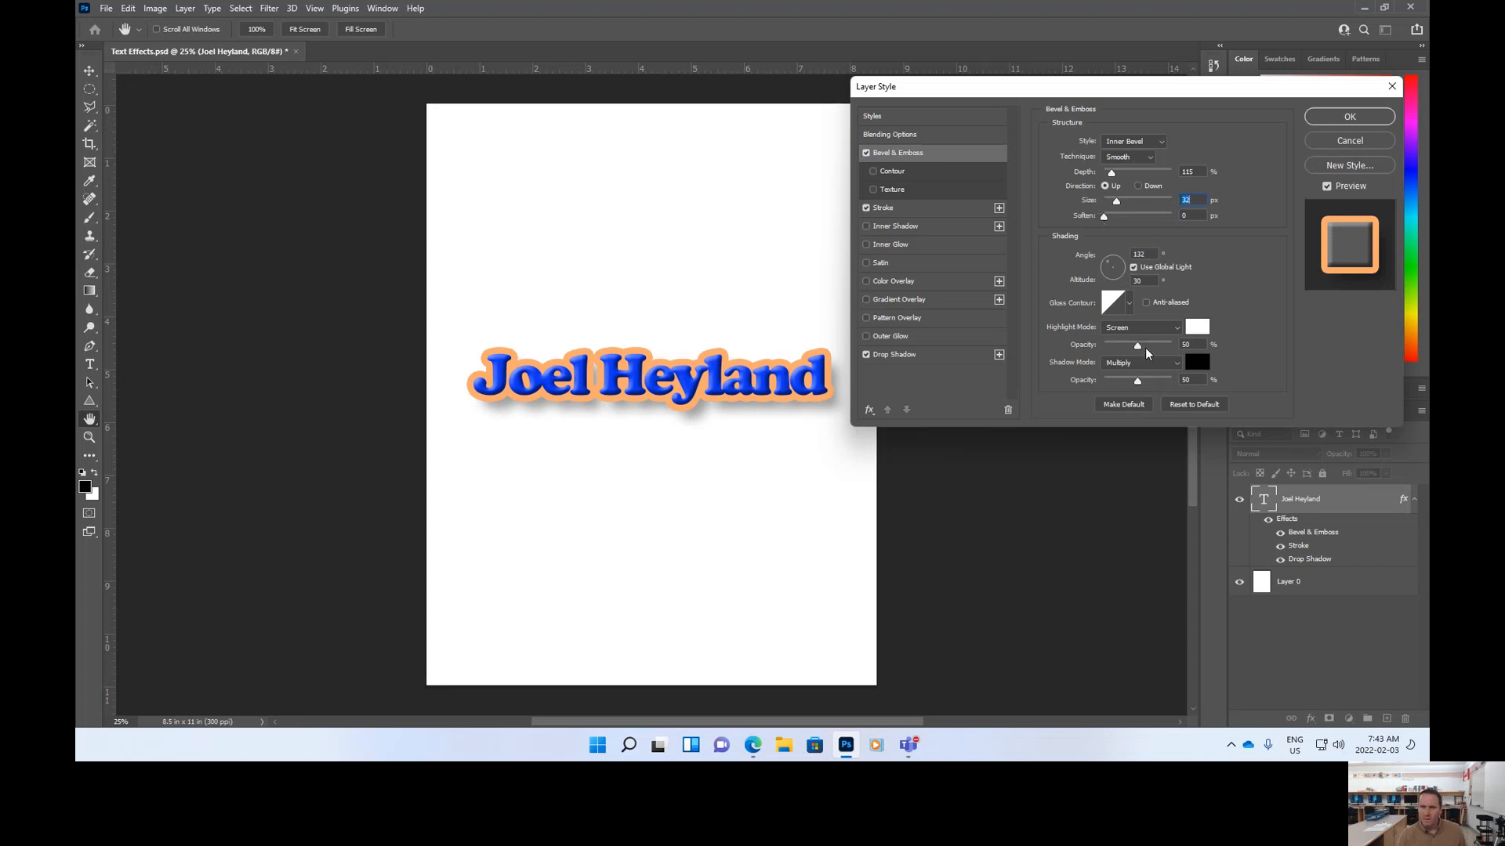
{"action": "mouse_move", "coordinate": [1138, 343]}
{"action": "left_mouse_down"}
{"action": "mouse_move", "coordinate": [1173, 345]}
{"action": "mouse_move", "coordinate": [1103, 346]}
{"action": "mouse_move", "coordinate": [1128, 344]}
{"action": "left_mouse_up"}
{"action": "left_click_drag", "start_coordinate": [1149, 345], "coordinate": [1149, 345]}
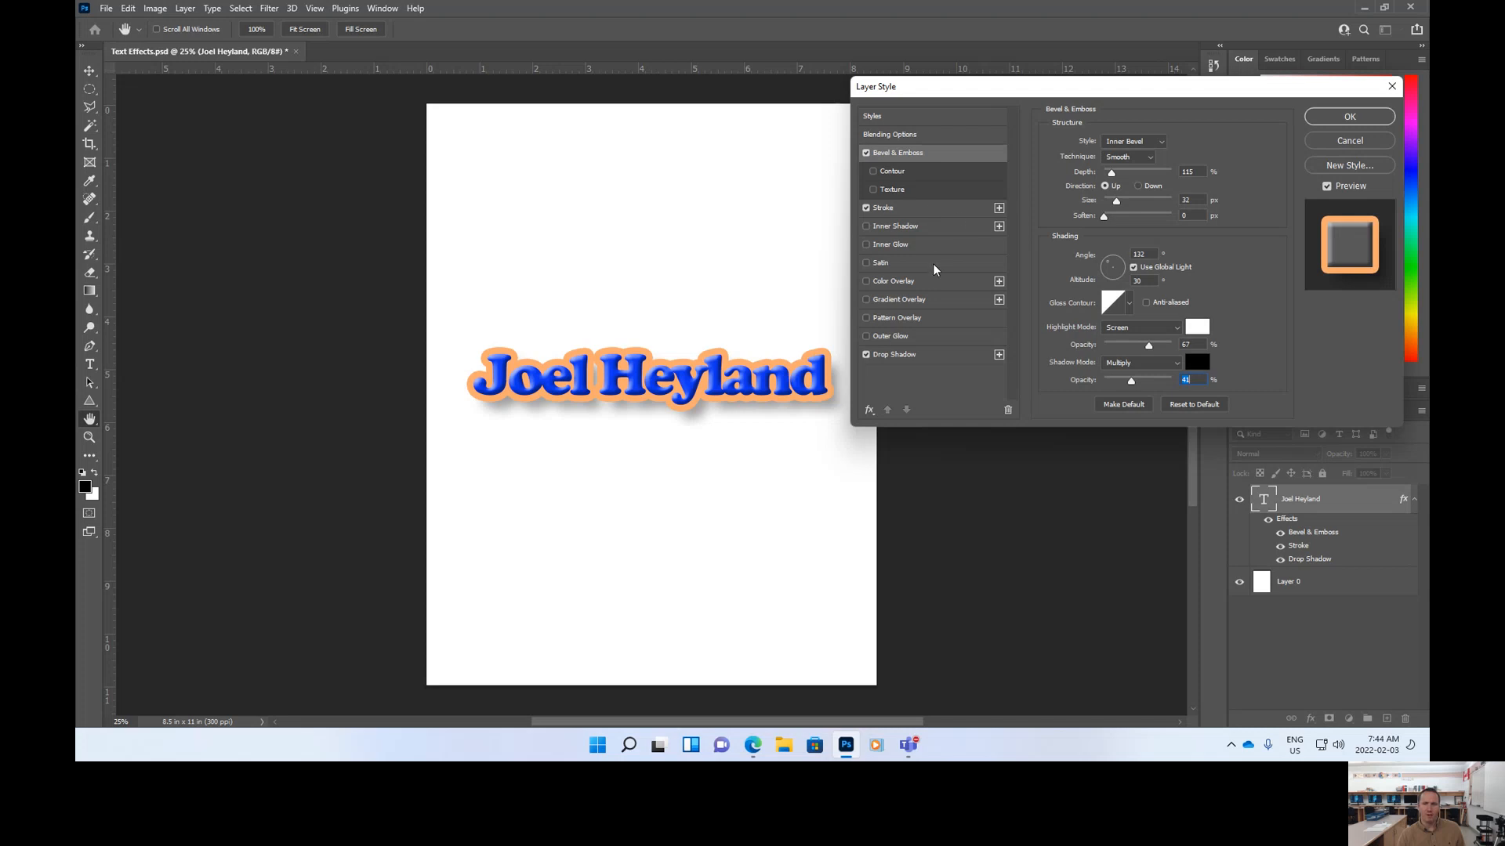
Turn the text's Gradient Overlay on, off and back on to compare the effect
{"action": "left_click", "coordinate": [867, 299]}
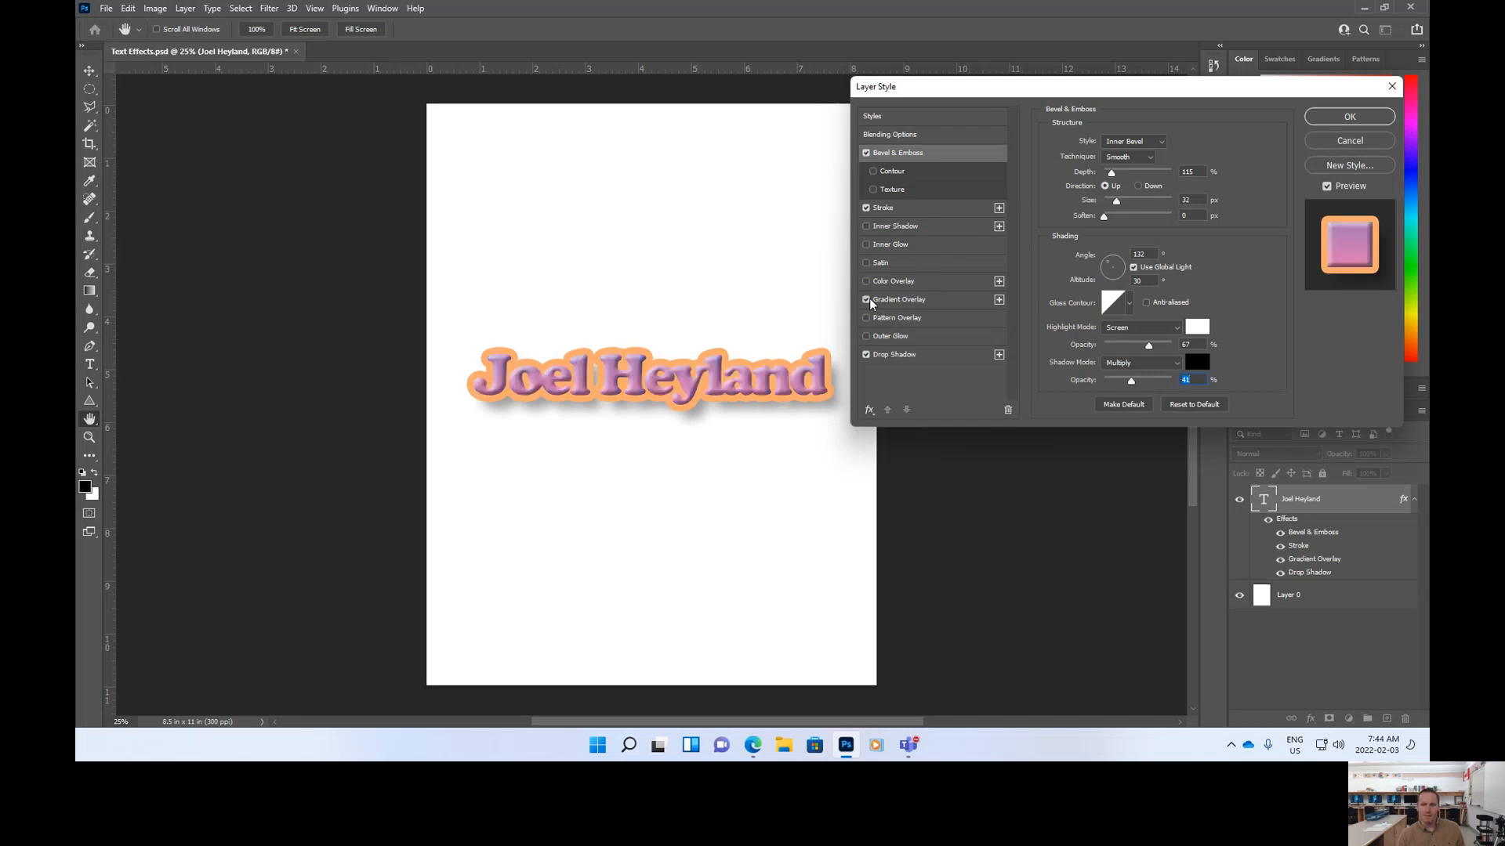
{"action": "left_click", "coordinate": [889, 303]}
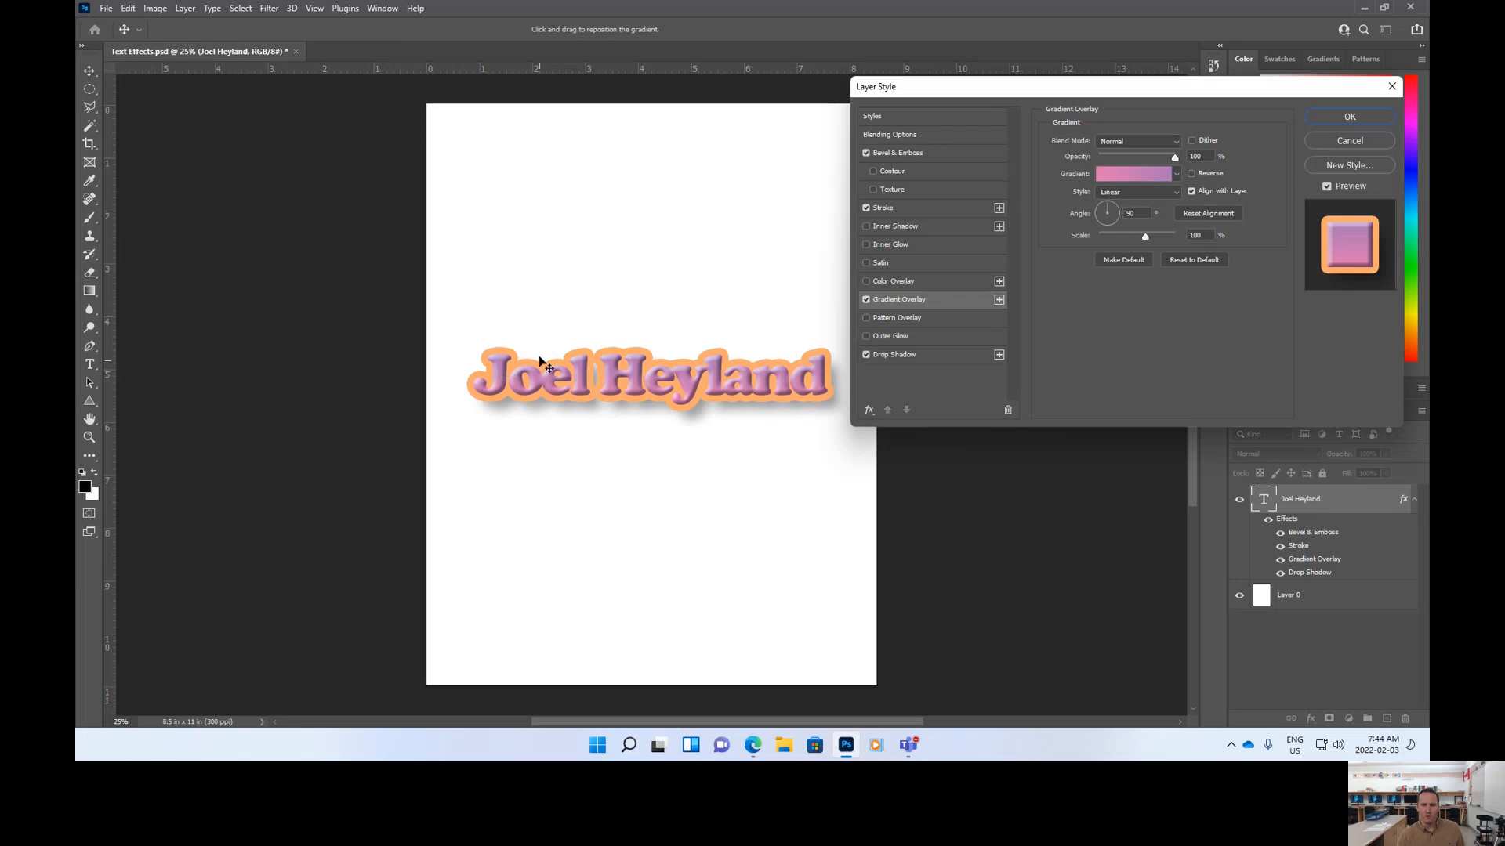
{"action": "left_click", "coordinate": [868, 300]}
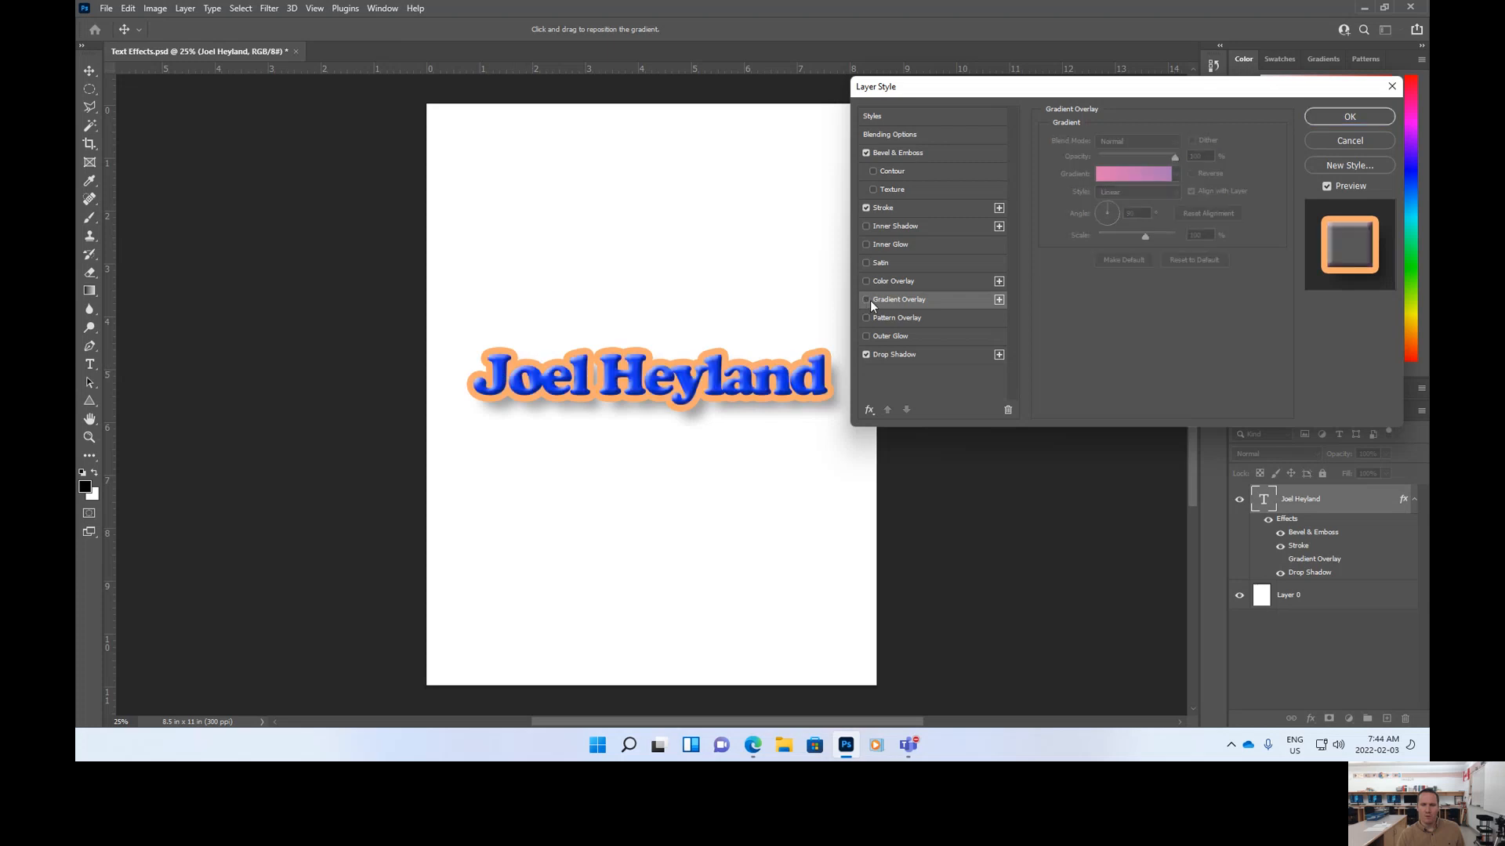
{"action": "left_click", "coordinate": [868, 298]}
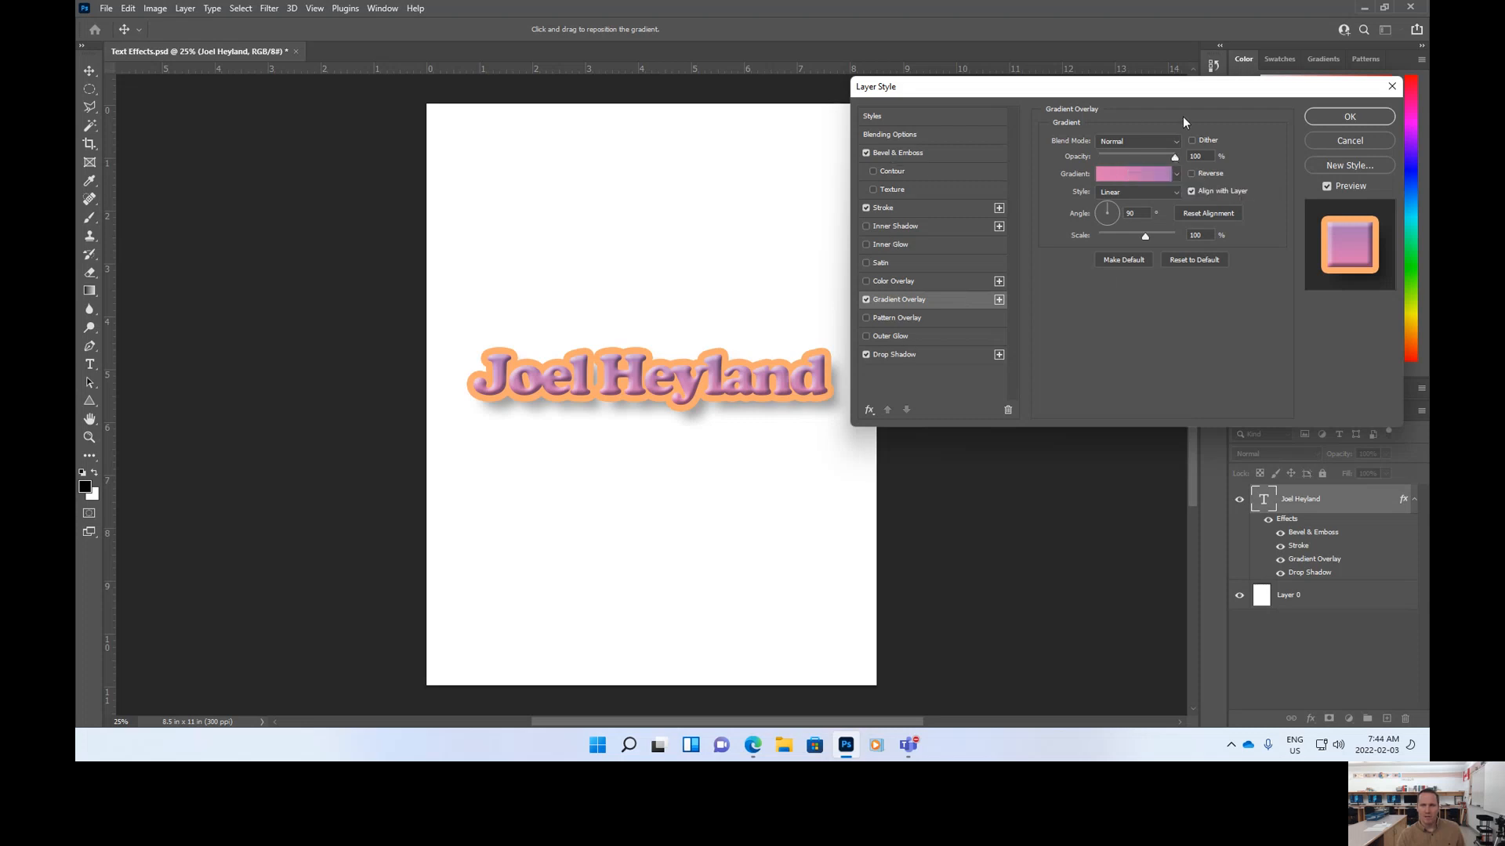
Apply a blue-purple gradient from the Blues presets to the overlay
{"action": "left_click", "coordinate": [1178, 174]}
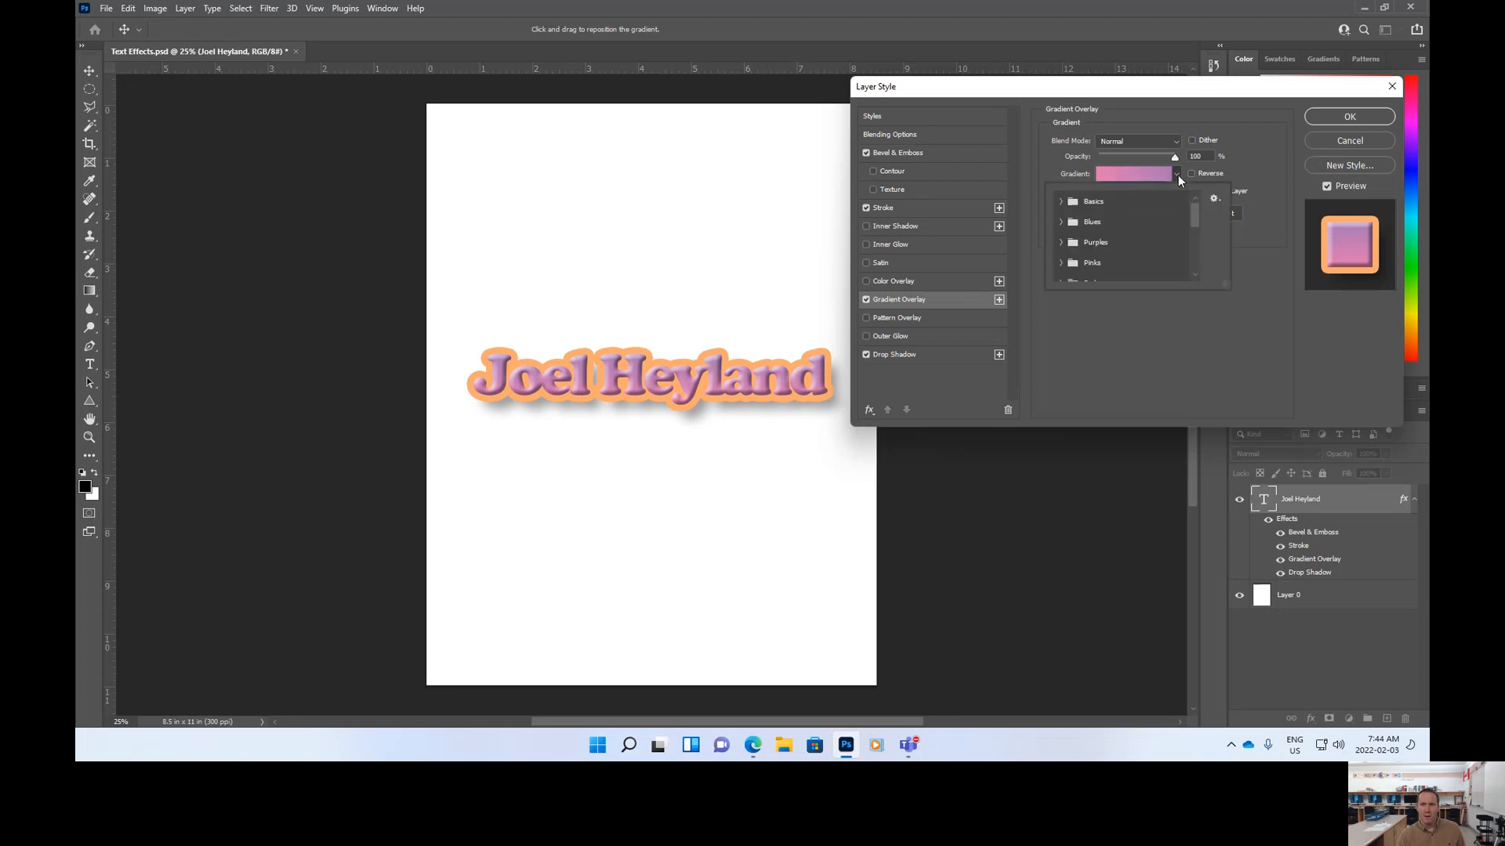
{"action": "left_click", "coordinate": [1060, 224]}
{"action": "scroll", "coordinate": [1144, 257], "scroll_direction": "down", "scroll_amount": 2}
{"action": "scroll", "coordinate": [1136, 260], "scroll_direction": "down", "scroll_amount": 2}
{"action": "left_click", "coordinate": [1154, 252]}
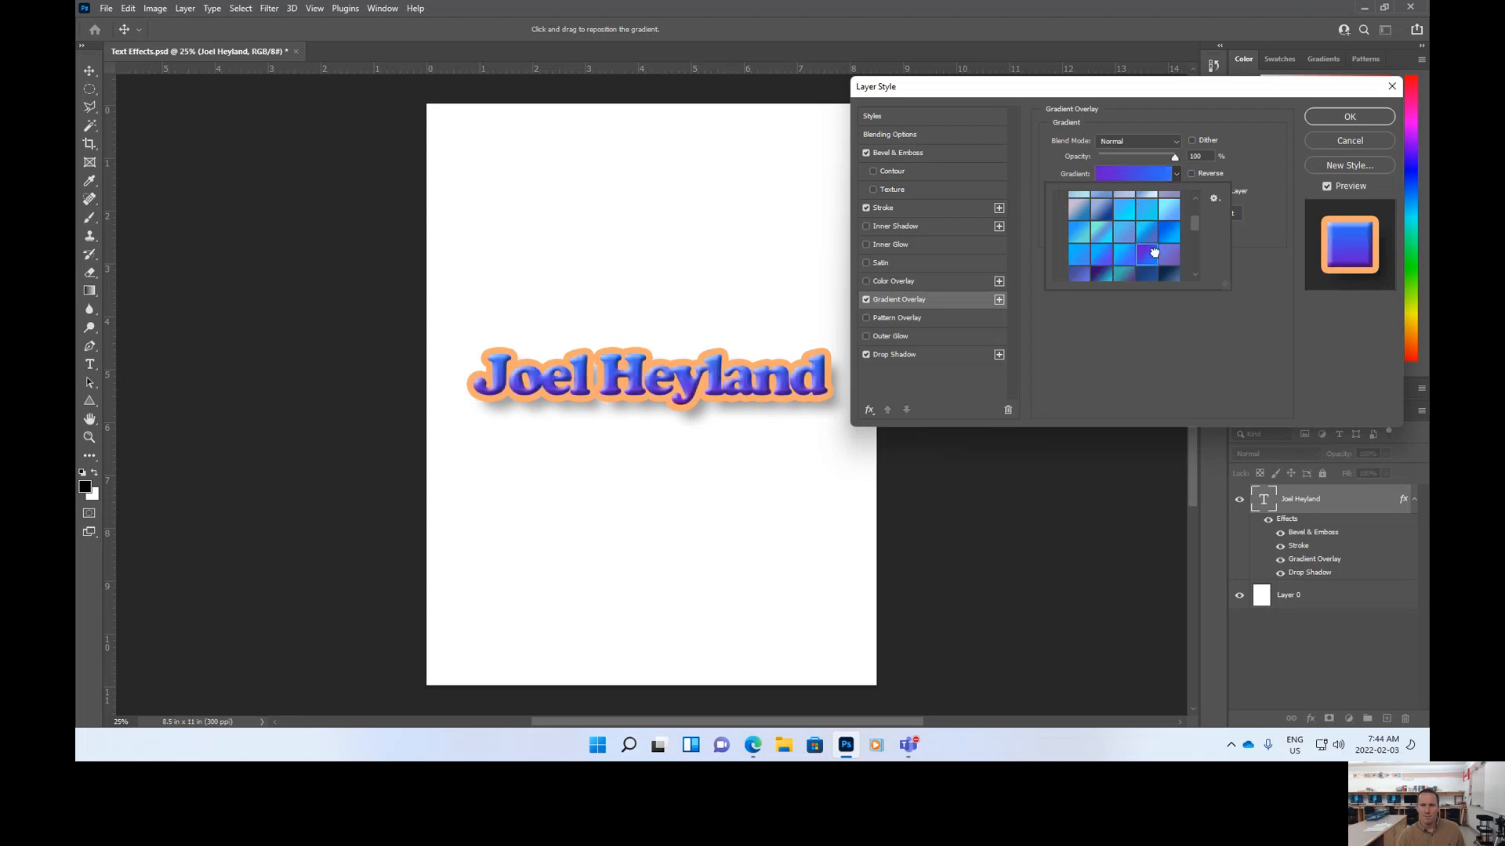
{"action": "scroll", "coordinate": [1153, 252], "scroll_direction": "down", "scroll_amount": 1}
{"action": "scroll", "coordinate": [1121, 253], "scroll_direction": "up", "scroll_amount": 1}
{"action": "double_click", "coordinate": [1144, 233]}
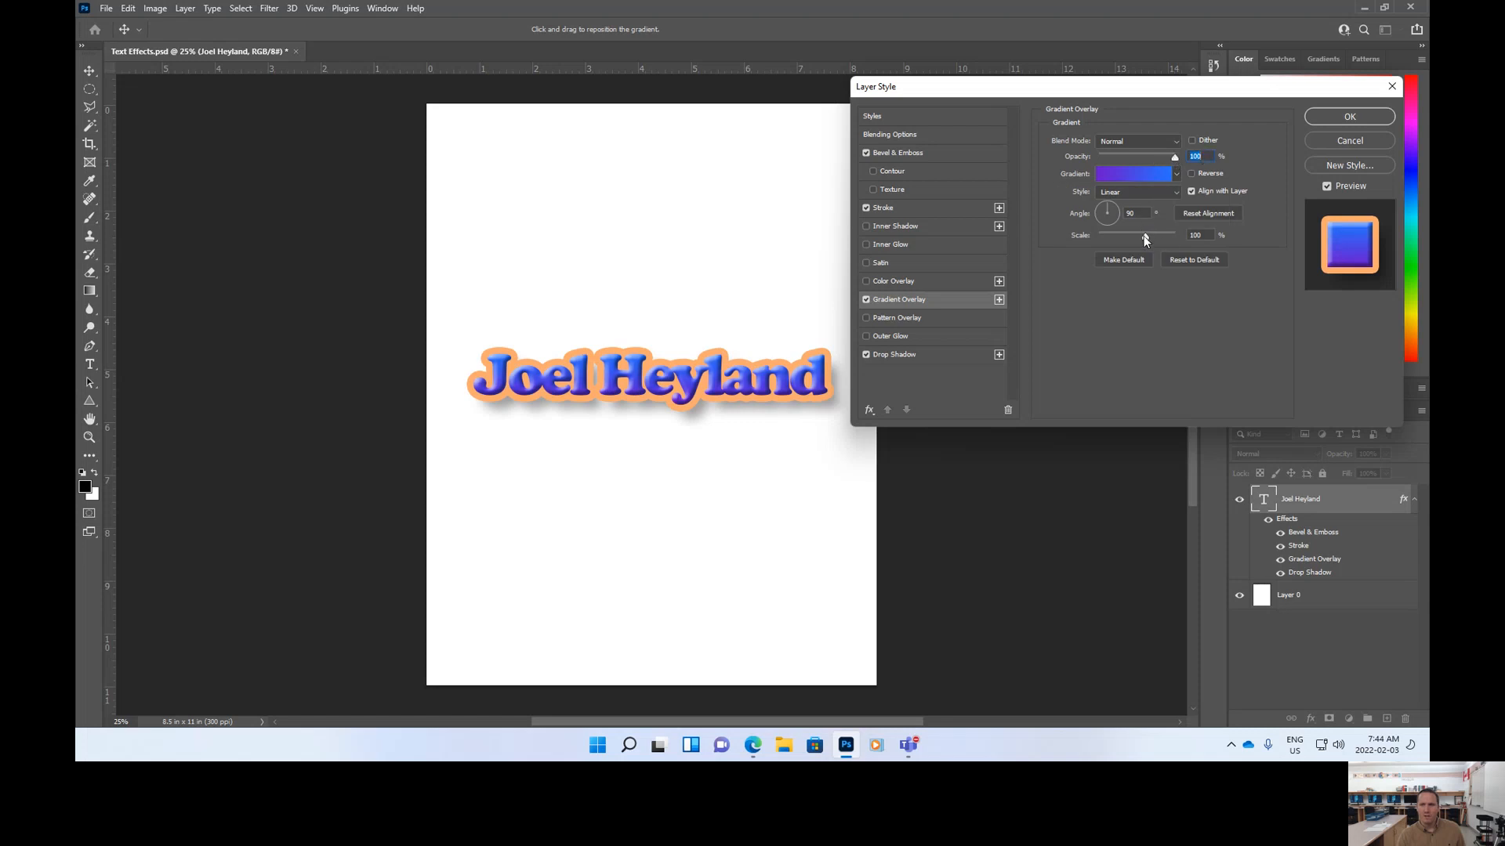
Rotate the gradient overlay's angle, trying 176° before settling on roughly vertical
{"action": "left_click", "coordinate": [1112, 207]}
{"action": "left_click_drag", "start_coordinate": [1117, 219], "coordinate": [1119, 223]}
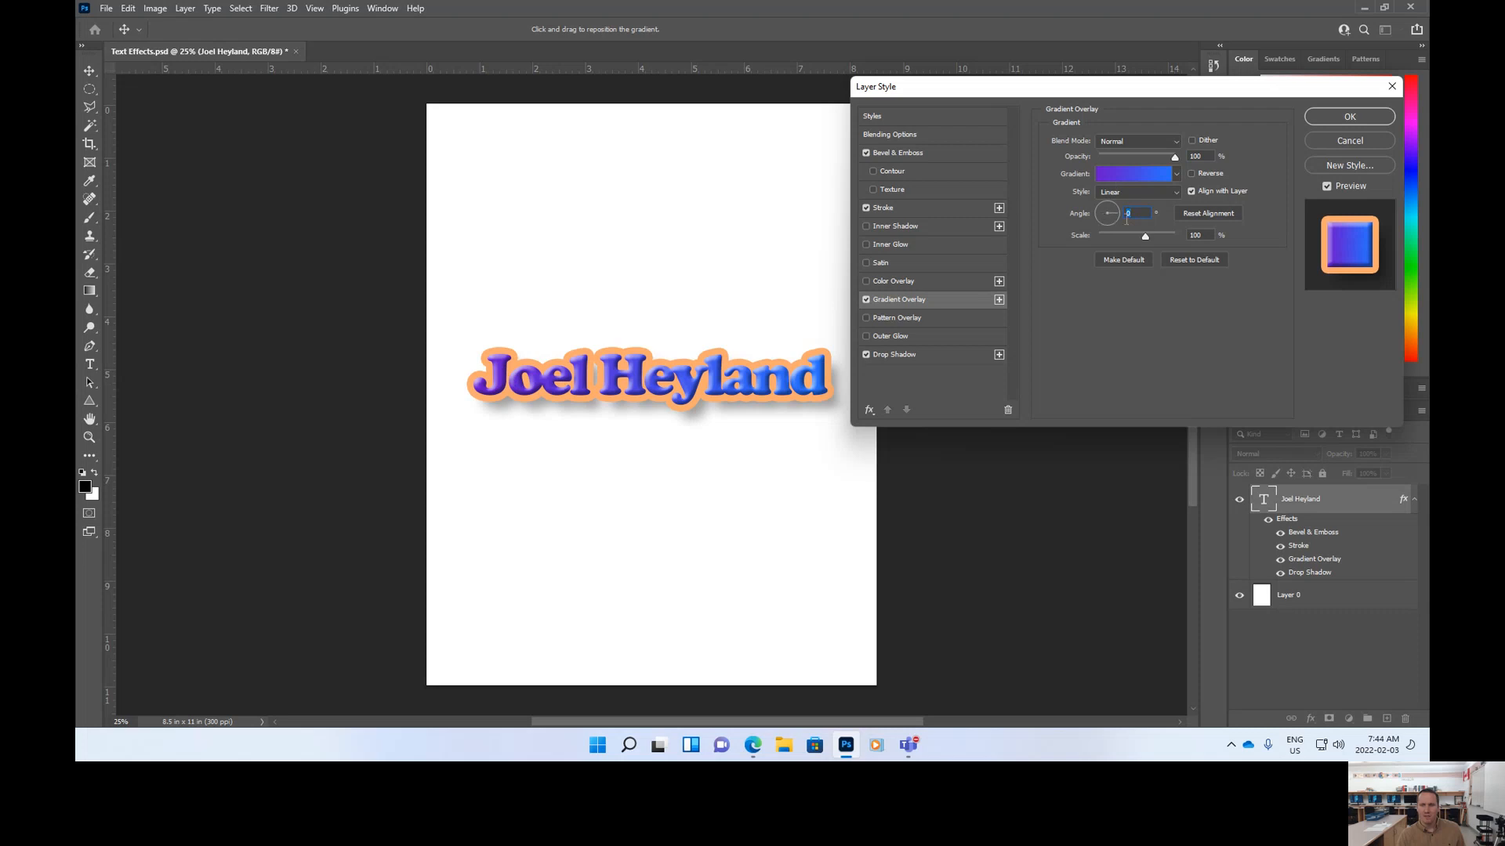
{"action": "left_click_drag", "start_coordinate": [1099, 213], "coordinate": [1085, 211]}
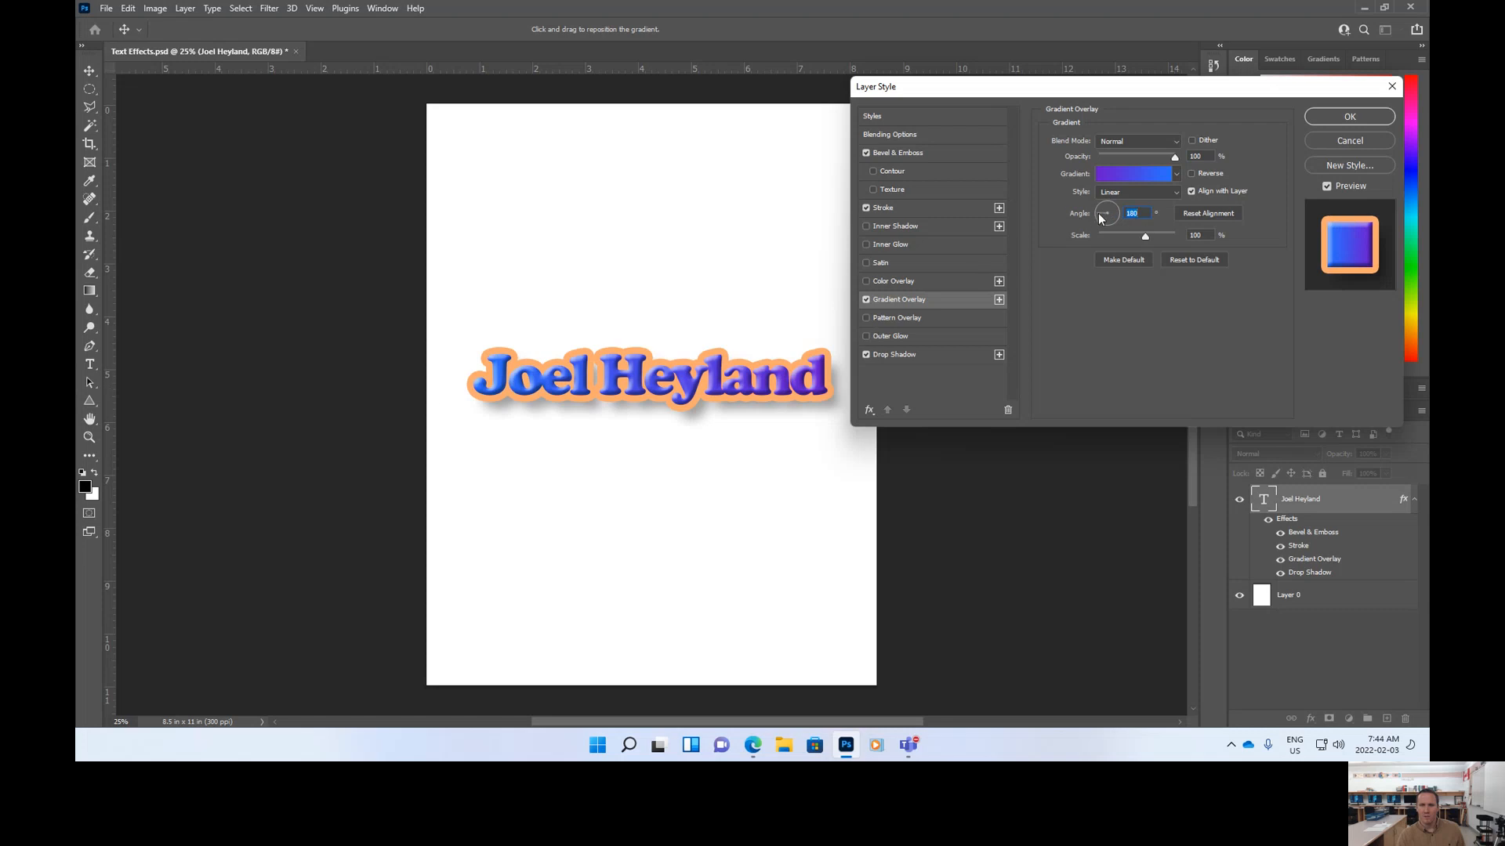
{"action": "left_click_drag", "start_coordinate": [1114, 214], "coordinate": [1109, 173]}
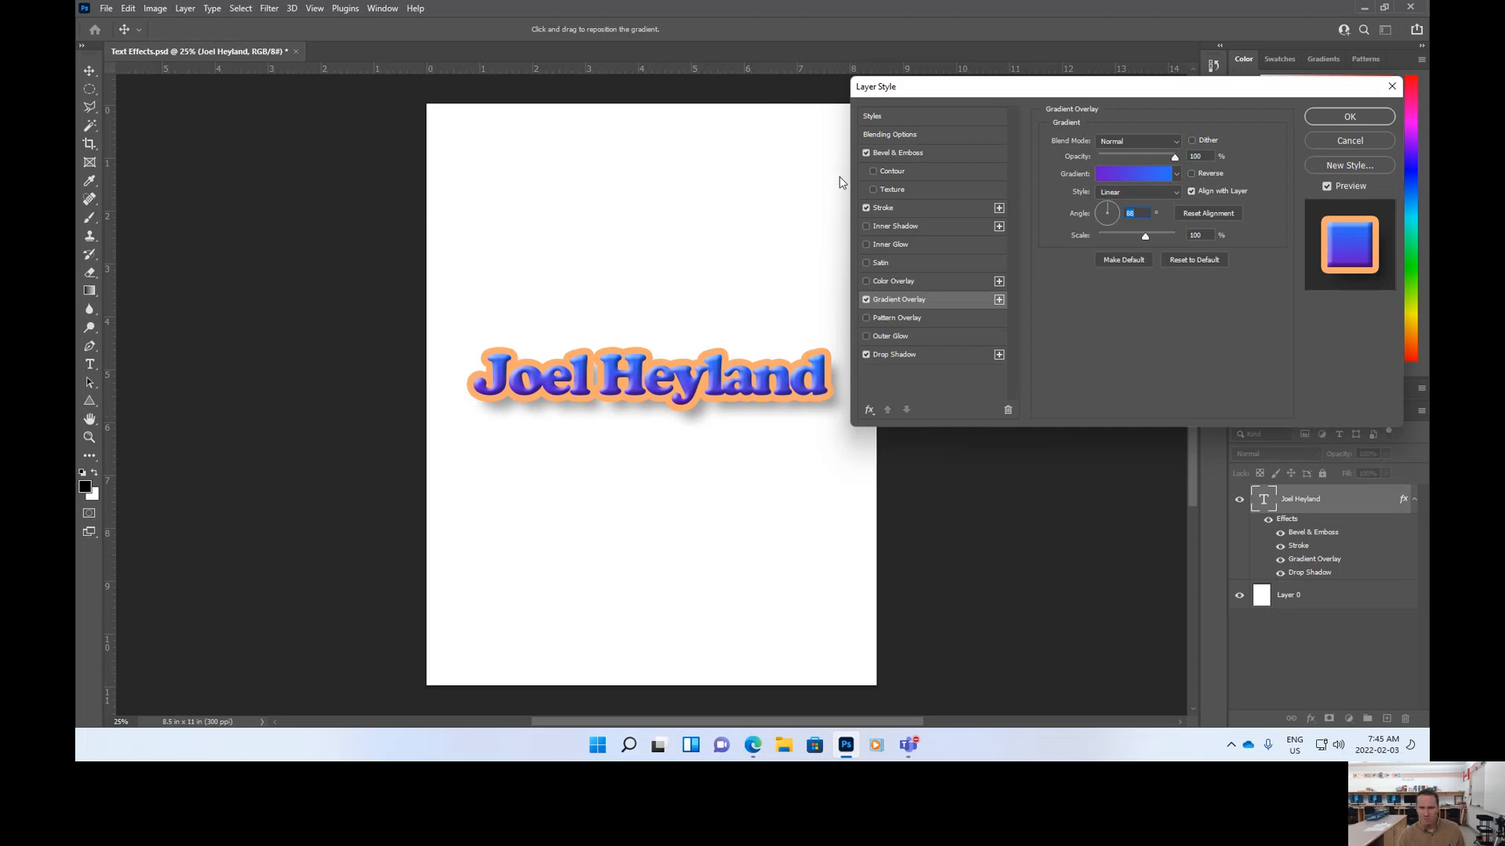
Change the text stroke to near-black 1a1918, thin it from 38 to 24 px, and apply
{"action": "left_click", "coordinate": [1193, 172]}
{"action": "left_click", "coordinate": [1192, 173]}
{"action": "left_click", "coordinate": [911, 208]}
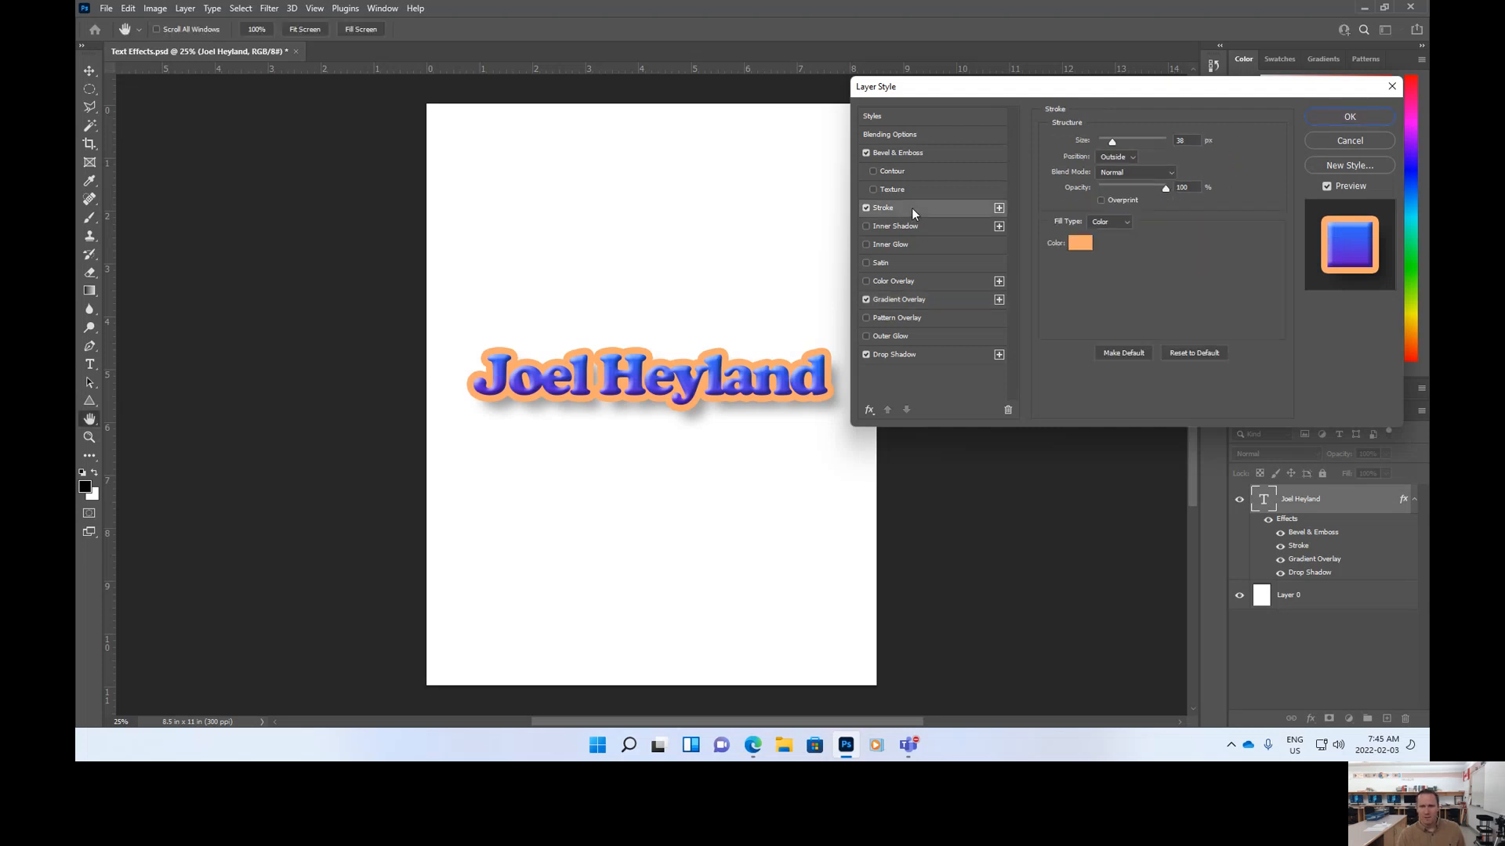
{"action": "left_click", "coordinate": [1080, 244]}
{"action": "left_click_drag", "start_coordinate": [1092, 160], "coordinate": [1149, 160]}
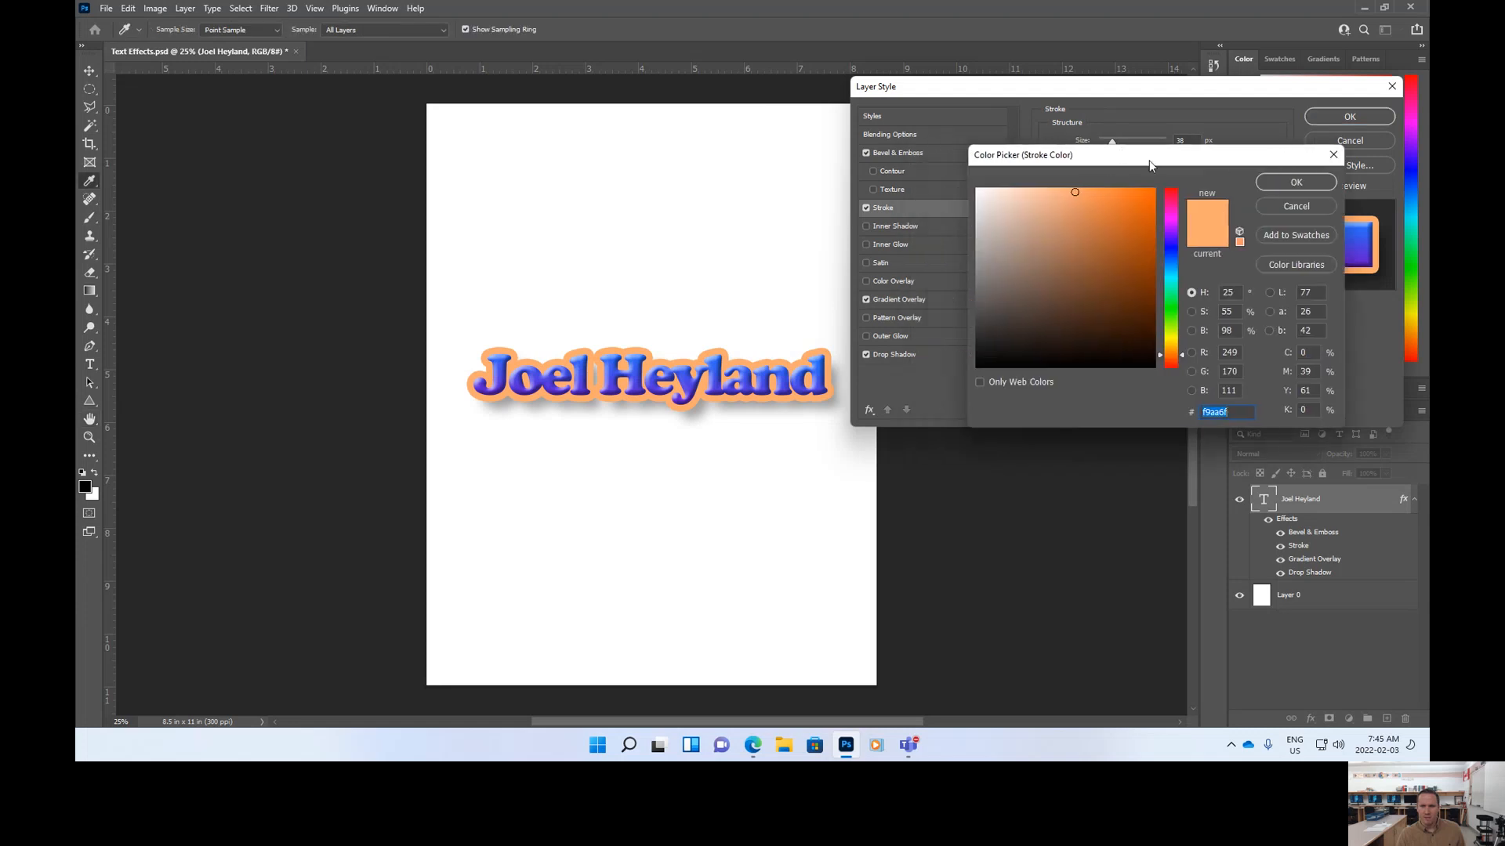
{"action": "mouse_move", "coordinate": [1121, 331]}
{"action": "left_mouse_down"}
{"action": "mouse_move", "coordinate": [1021, 359]}
{"action": "mouse_move", "coordinate": [956, 349]}
{"action": "mouse_move", "coordinate": [988, 338]}
{"action": "mouse_move", "coordinate": [989, 353]}
{"action": "left_mouse_up"}
{"action": "left_click", "coordinate": [990, 349]}
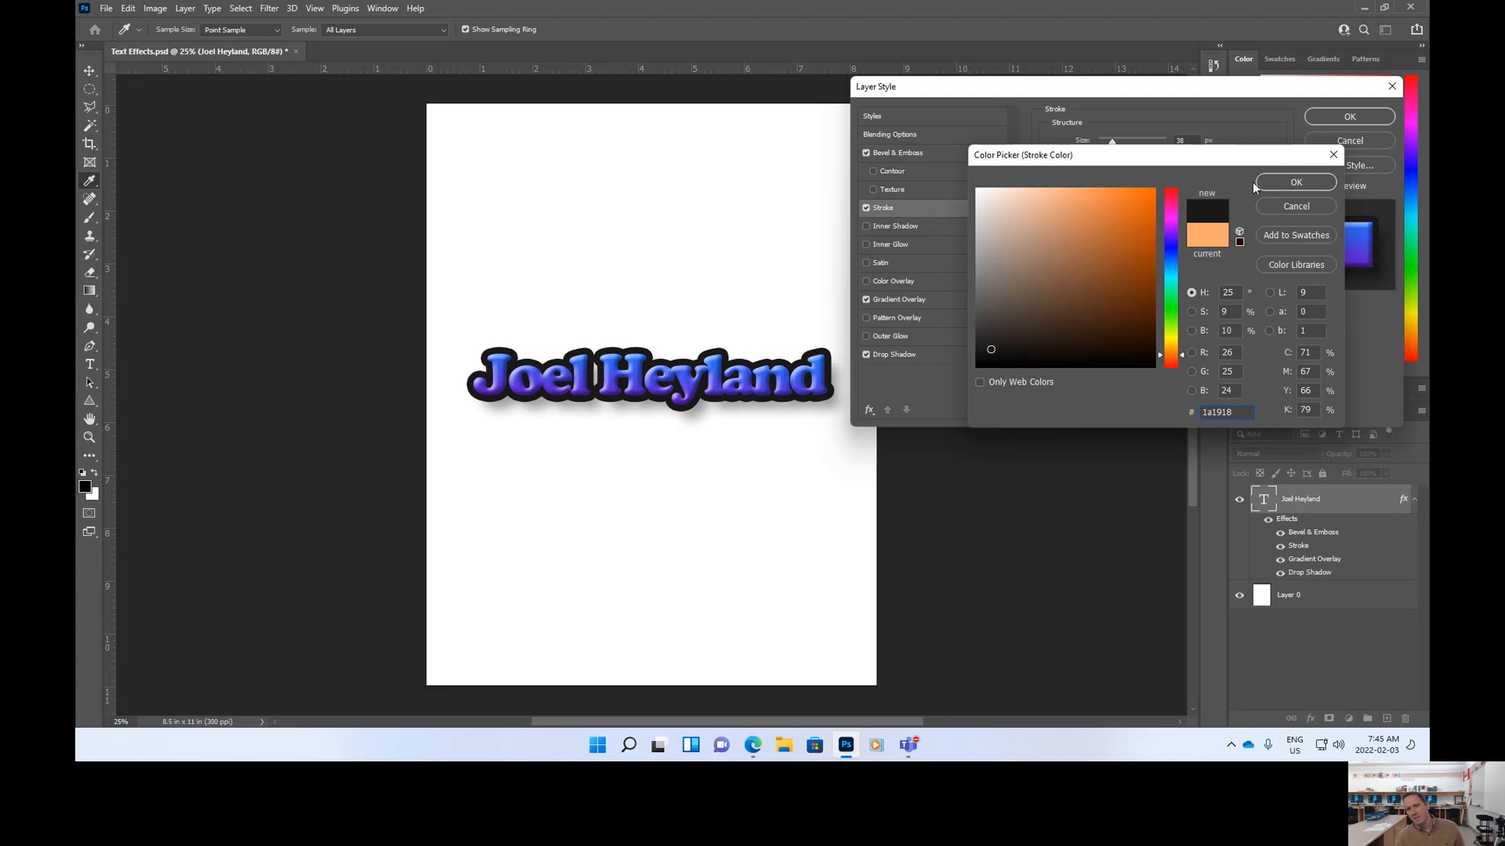
{"action": "left_click", "coordinate": [1275, 185]}
{"action": "left_click_drag", "start_coordinate": [1112, 142], "coordinate": [1112, 139]}
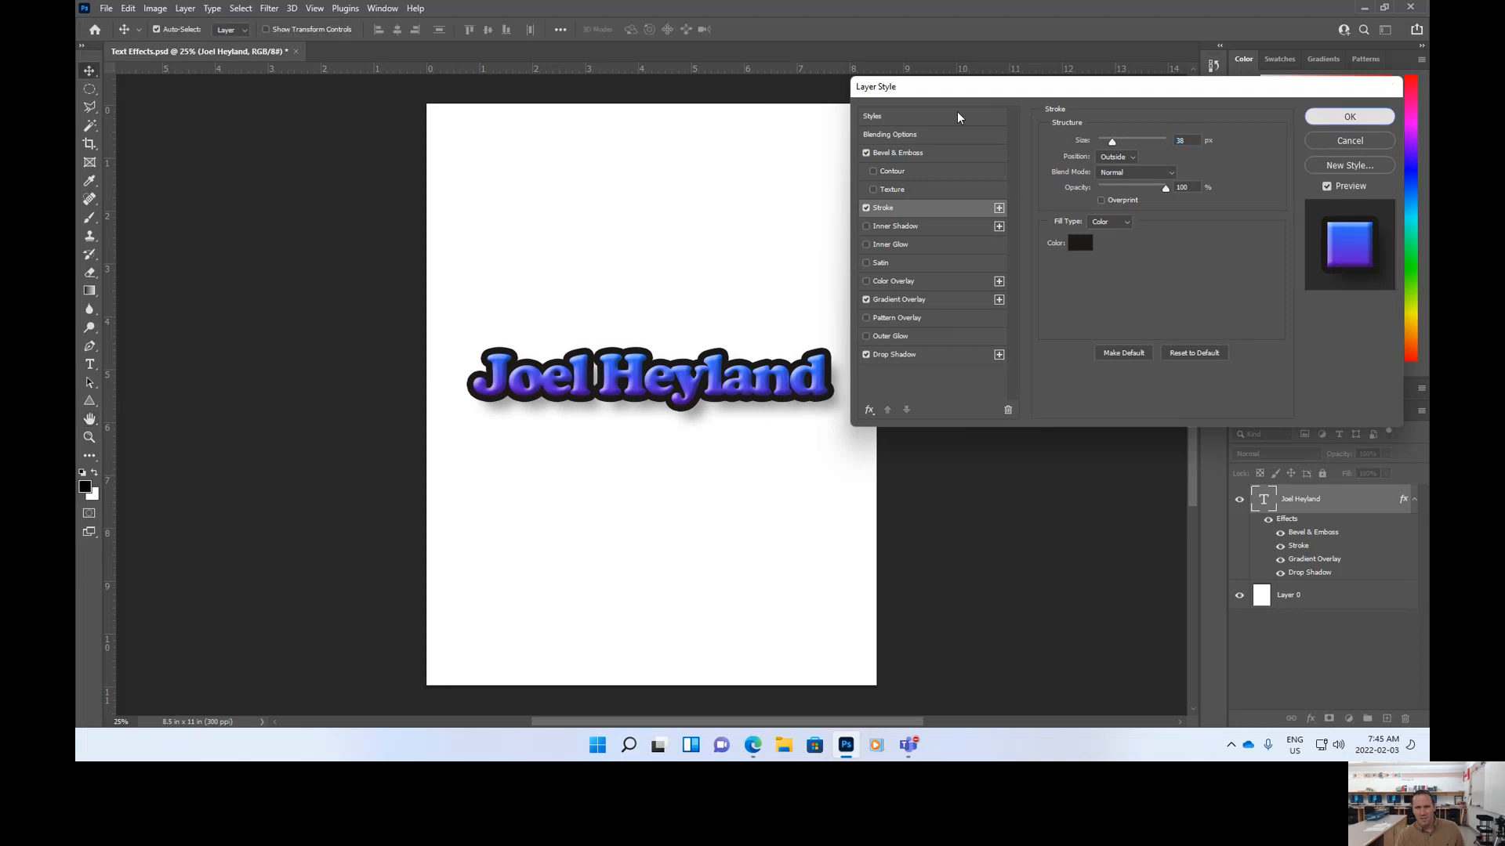
{"action": "key", "text": "Return"}
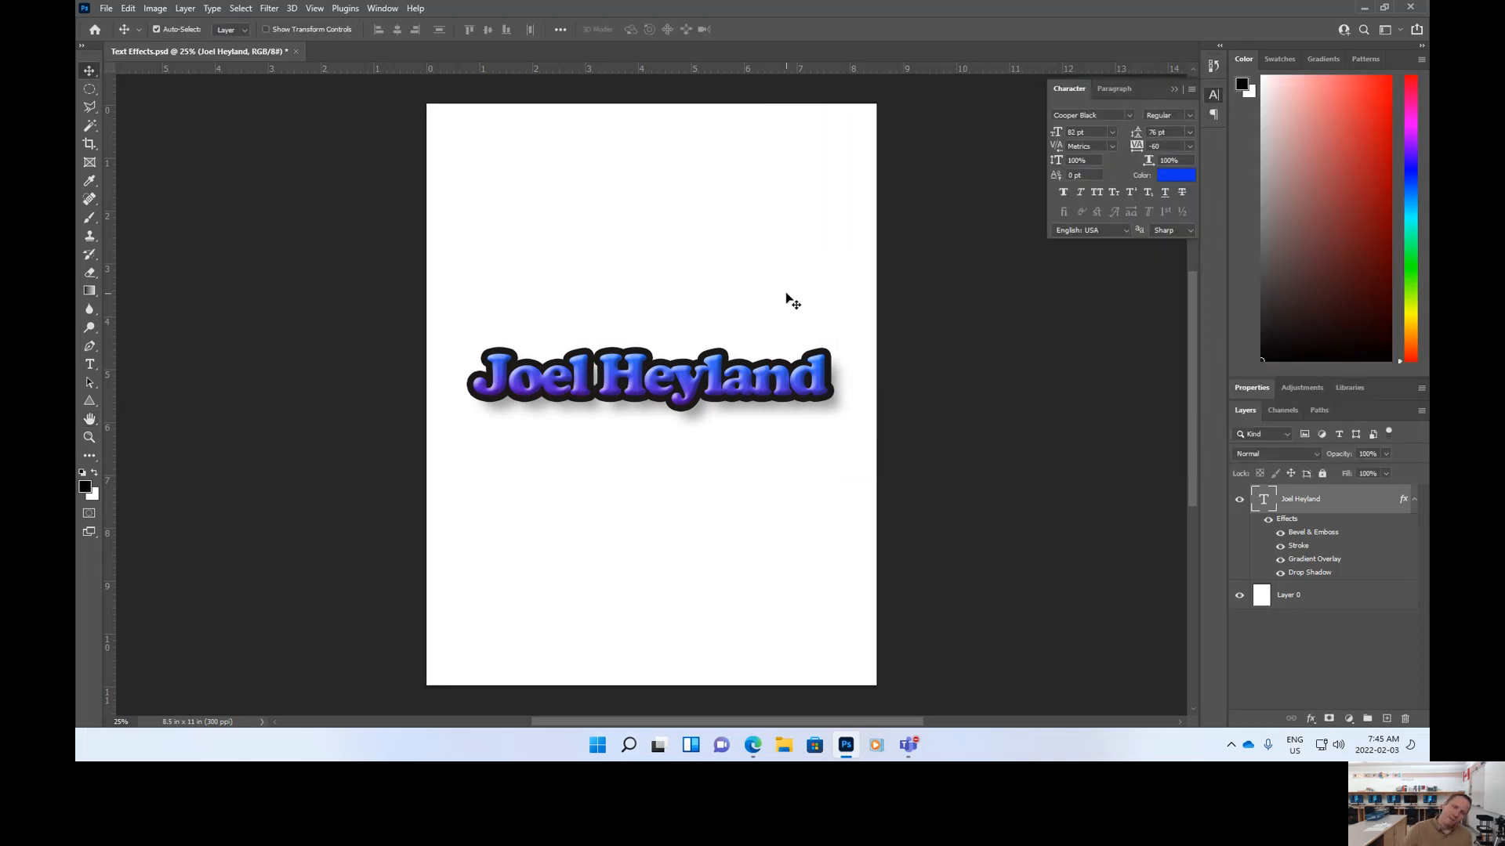
Move the name text up and slightly left to sit centred just above mid-page
{"action": "mouse_move", "coordinate": [738, 380]}
{"action": "left_mouse_down"}
{"action": "mouse_move", "coordinate": [738, 206]}
{"action": "mouse_move", "coordinate": [727, 396]}
{"action": "left_mouse_up"}
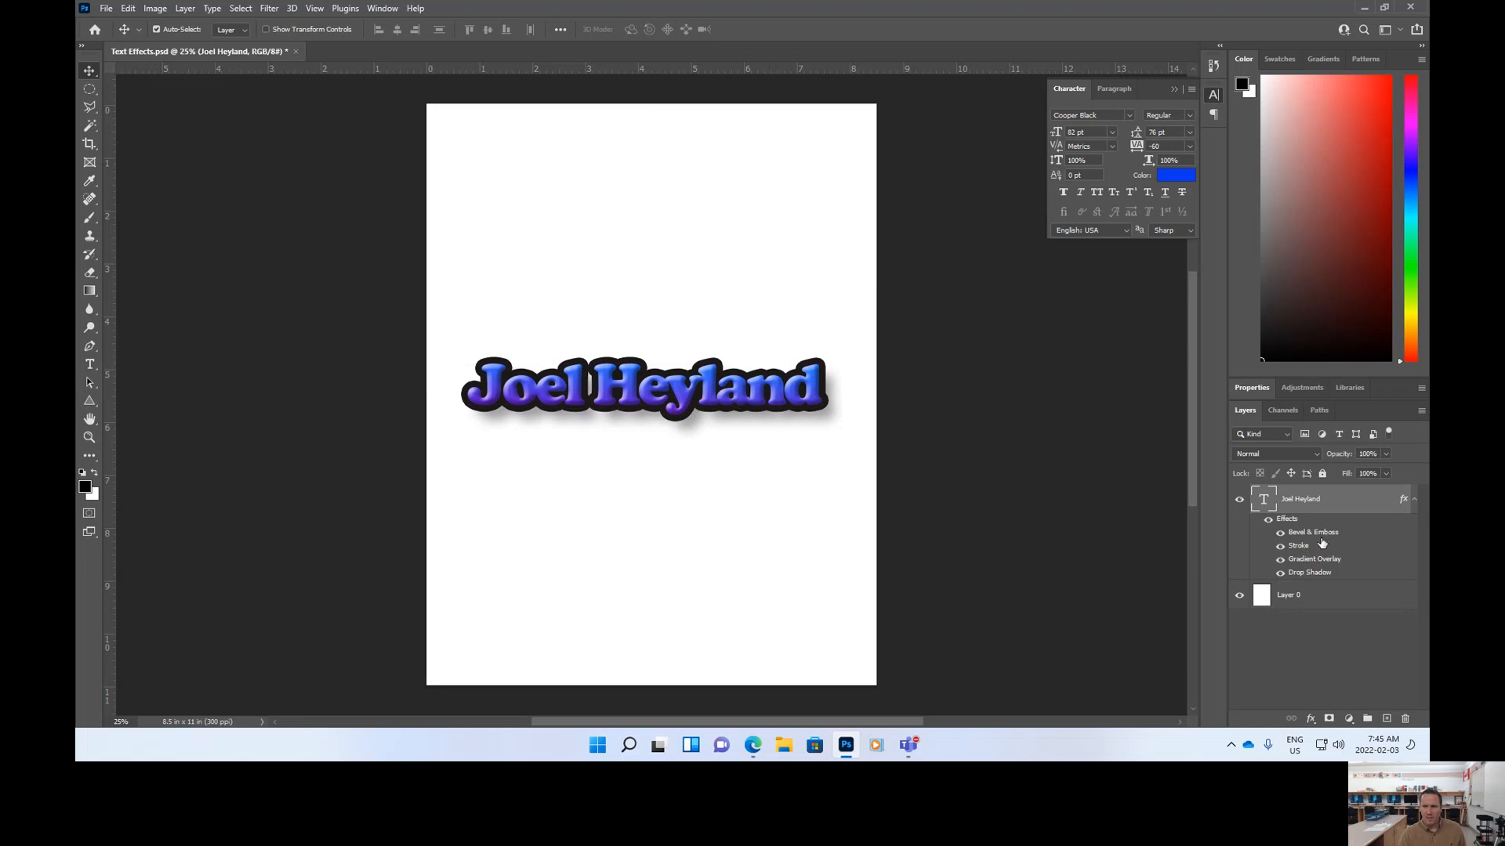
{"action": "mouse_move", "coordinate": [670, 400]}
{"action": "left_mouse_down"}
{"action": "mouse_move", "coordinate": [686, 399]}
{"action": "mouse_move", "coordinate": [674, 394]}
{"action": "left_mouse_up"}
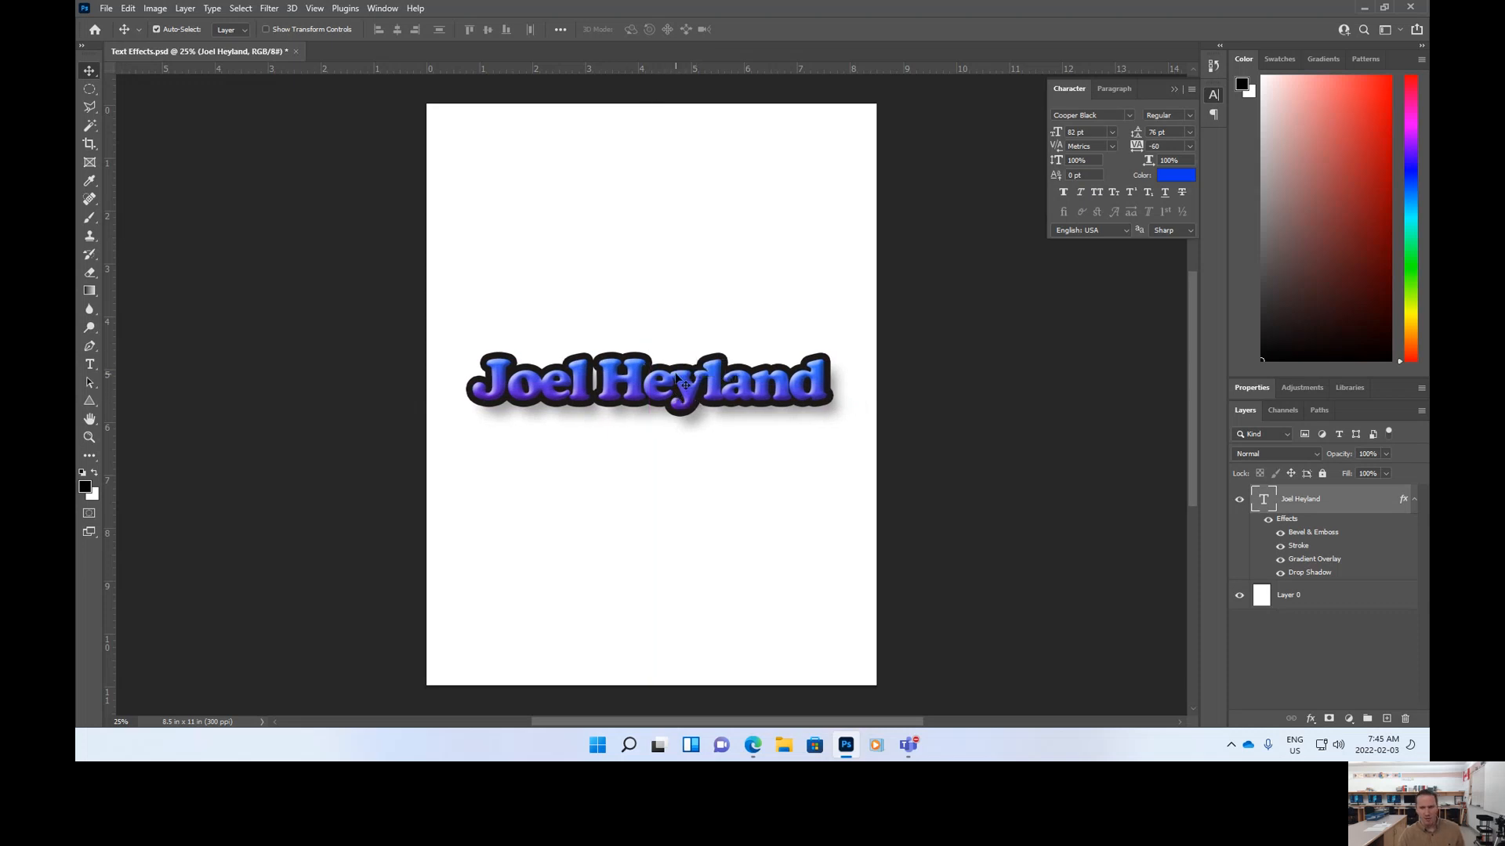
{"action": "left_click_drag", "start_coordinate": [679, 392], "coordinate": [676, 381]}
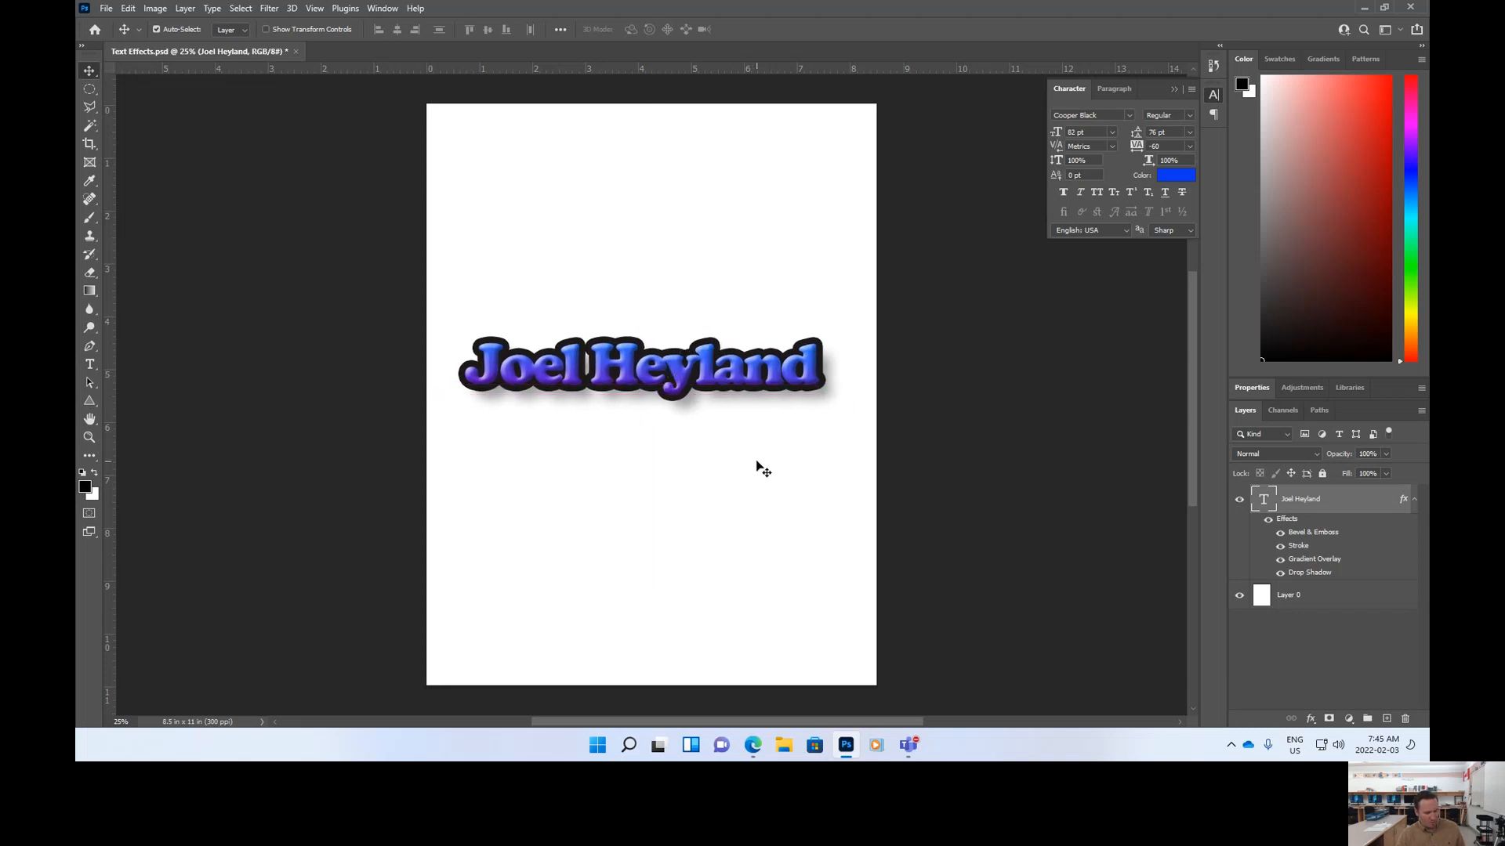
{"action": "key", "text": "ctrl"}
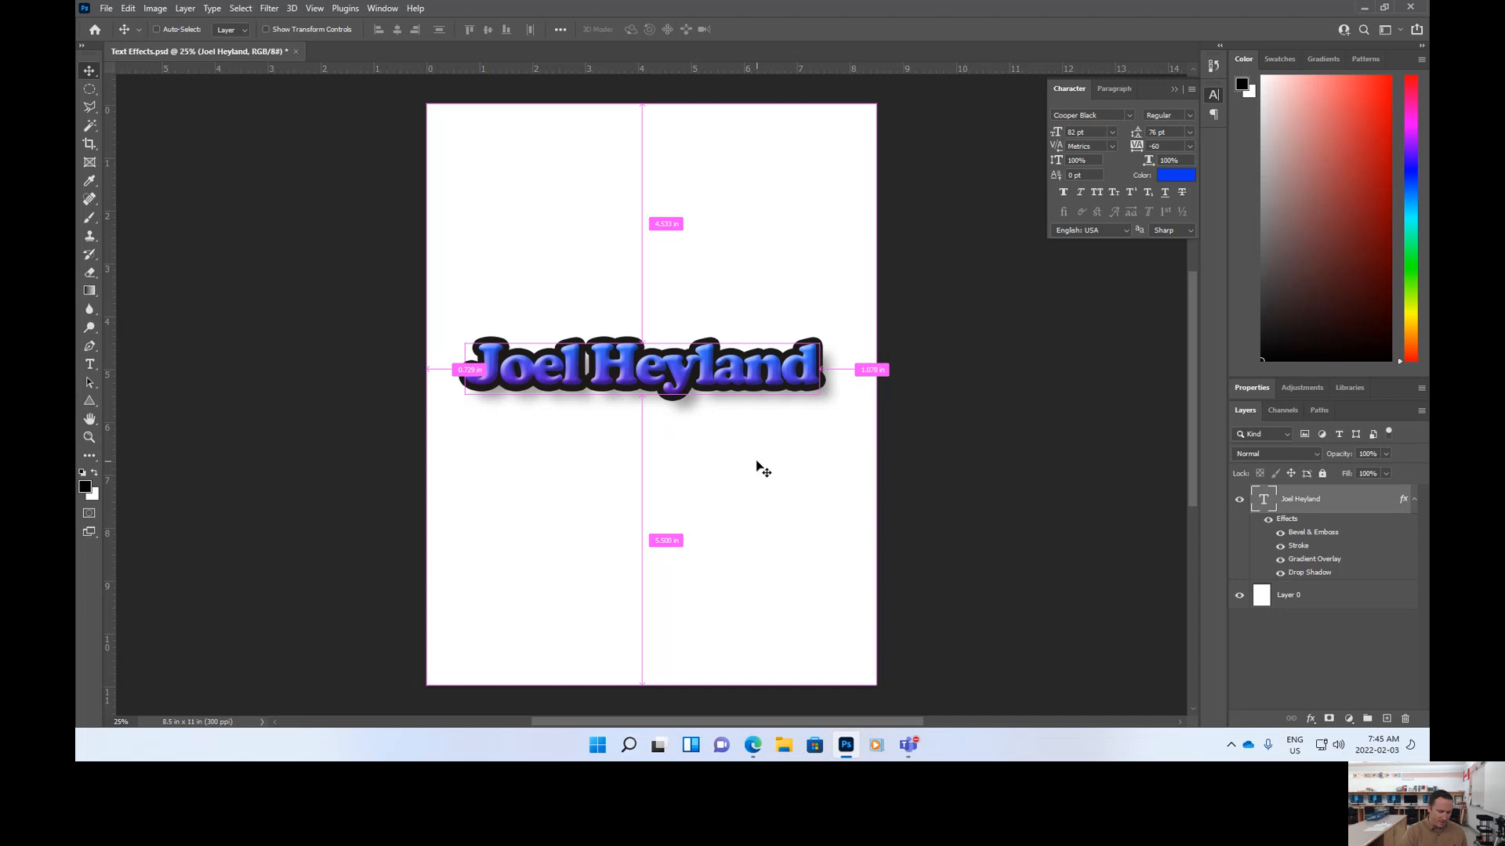
Scale the name text up slightly and rotate it about 6.6° to rise rightward
{"action": "key", "text": "ctrl+t"}
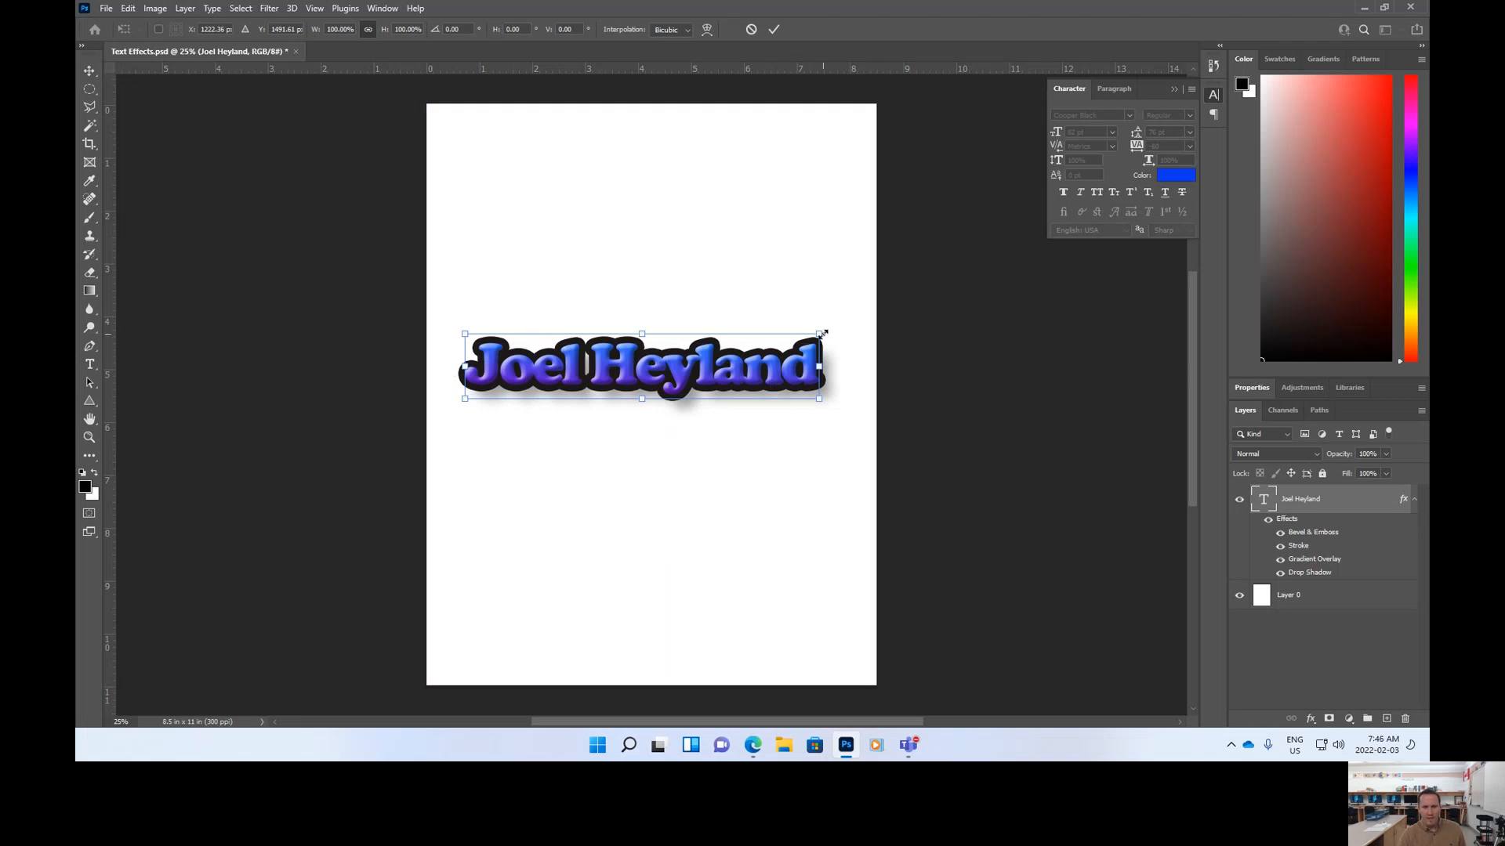
{"action": "left_click_drag", "start_coordinate": [822, 333], "coordinate": [851, 322]}
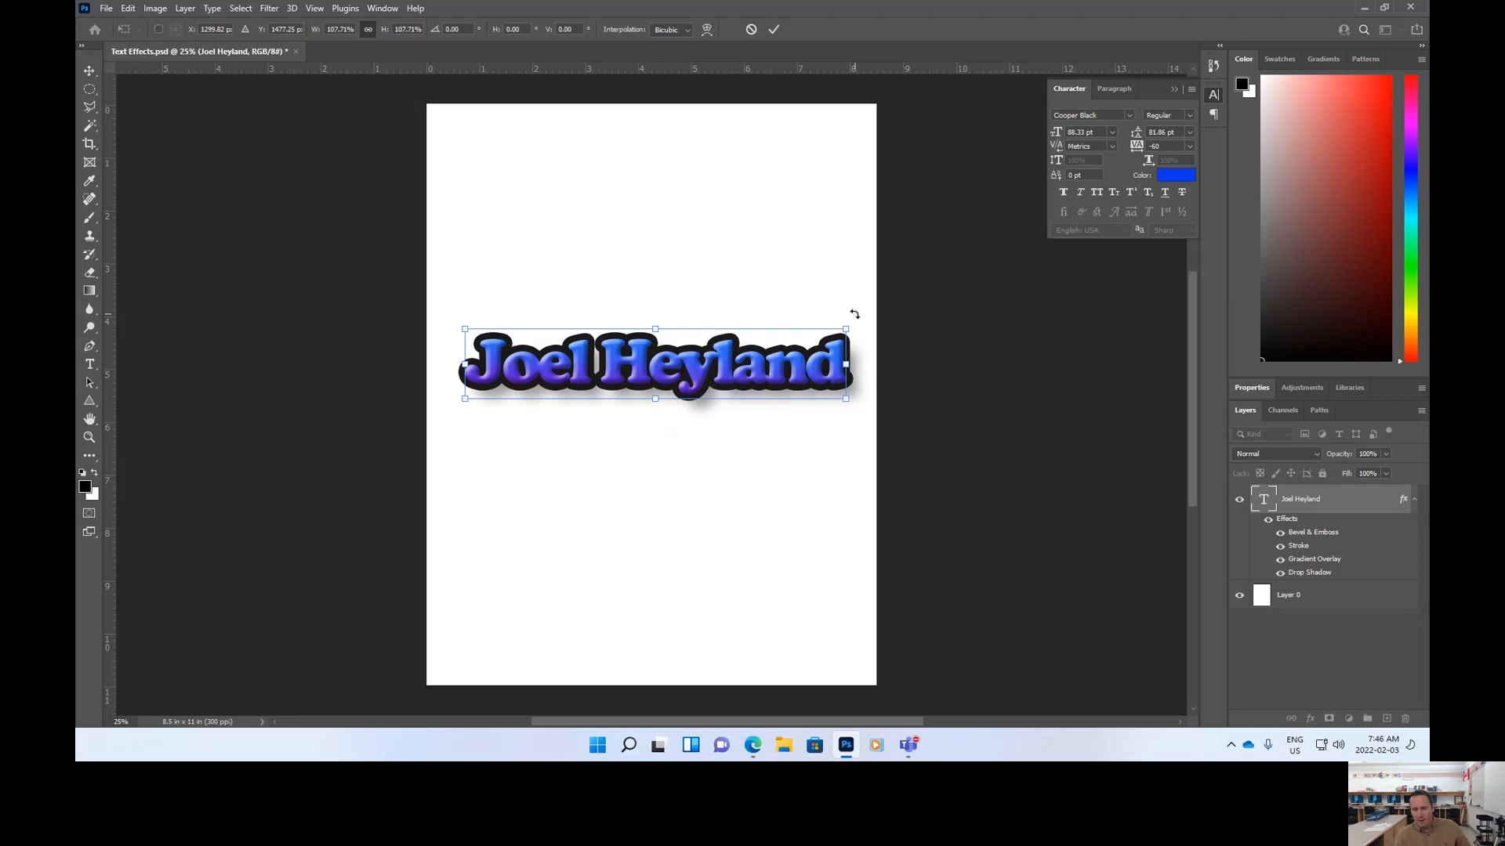
{"action": "mouse_move", "coordinate": [854, 313]}
{"action": "left_mouse_down"}
{"action": "mouse_move", "coordinate": [748, 259]}
{"action": "mouse_move", "coordinate": [801, 278]}
{"action": "mouse_move", "coordinate": [879, 510]}
{"action": "mouse_move", "coordinate": [822, 246]}
{"action": "mouse_move", "coordinate": [839, 338]}
{"action": "mouse_move", "coordinate": [447, 403]}
{"action": "mouse_move", "coordinate": [745, 275]}
{"action": "mouse_move", "coordinate": [825, 353]}
{"action": "mouse_move", "coordinate": [832, 293]}
{"action": "left_mouse_up"}
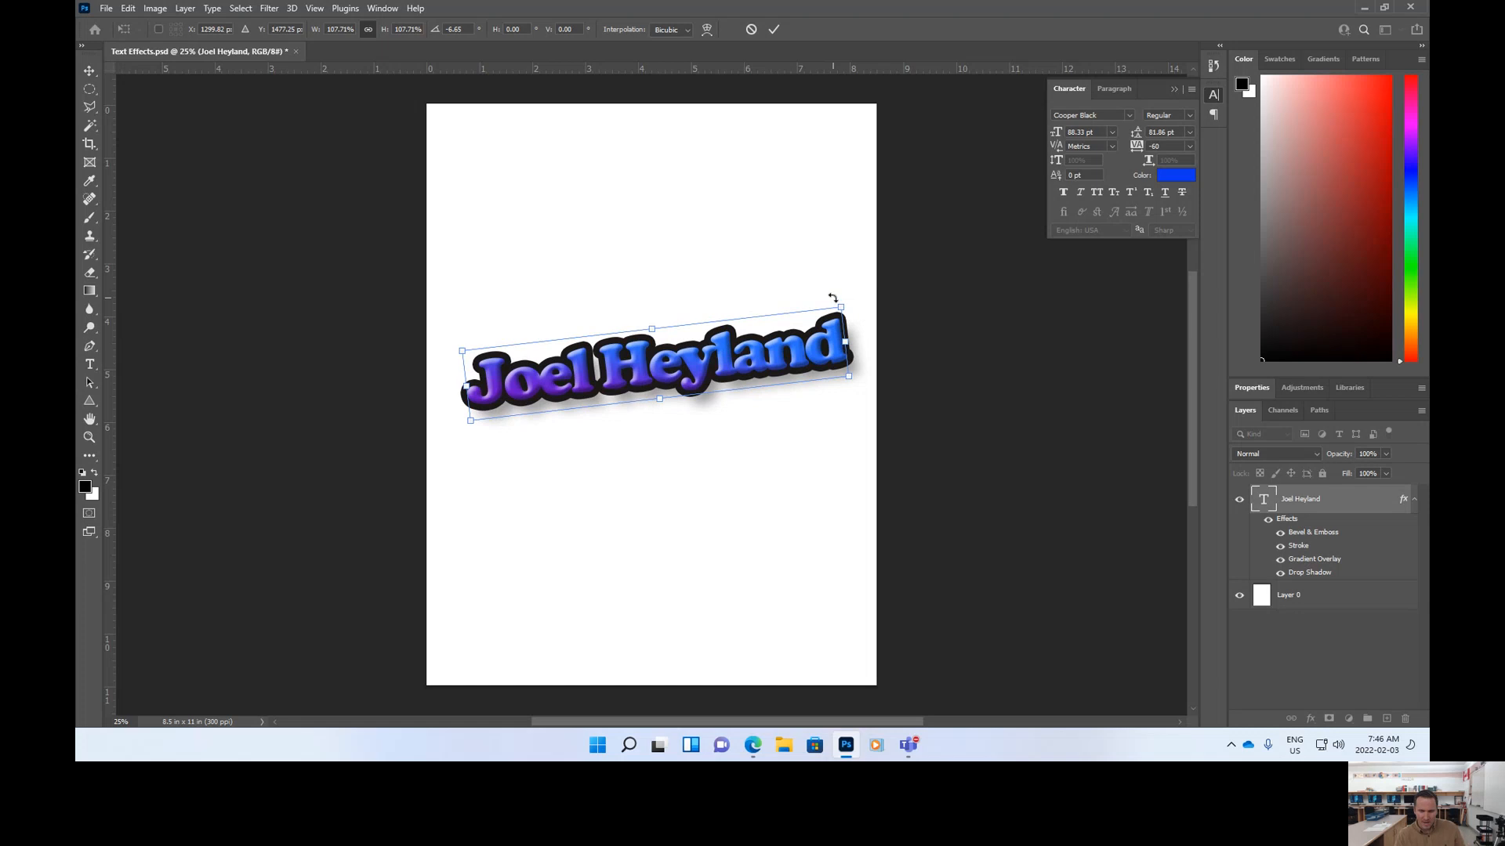
{"action": "key", "text": "Return"}
Nudge the tilted text slightly down and left, then deselect the layer
{"action": "left_click_drag", "start_coordinate": [666, 370], "coordinate": [662, 385]}
{"action": "left_click", "coordinate": [905, 461]}
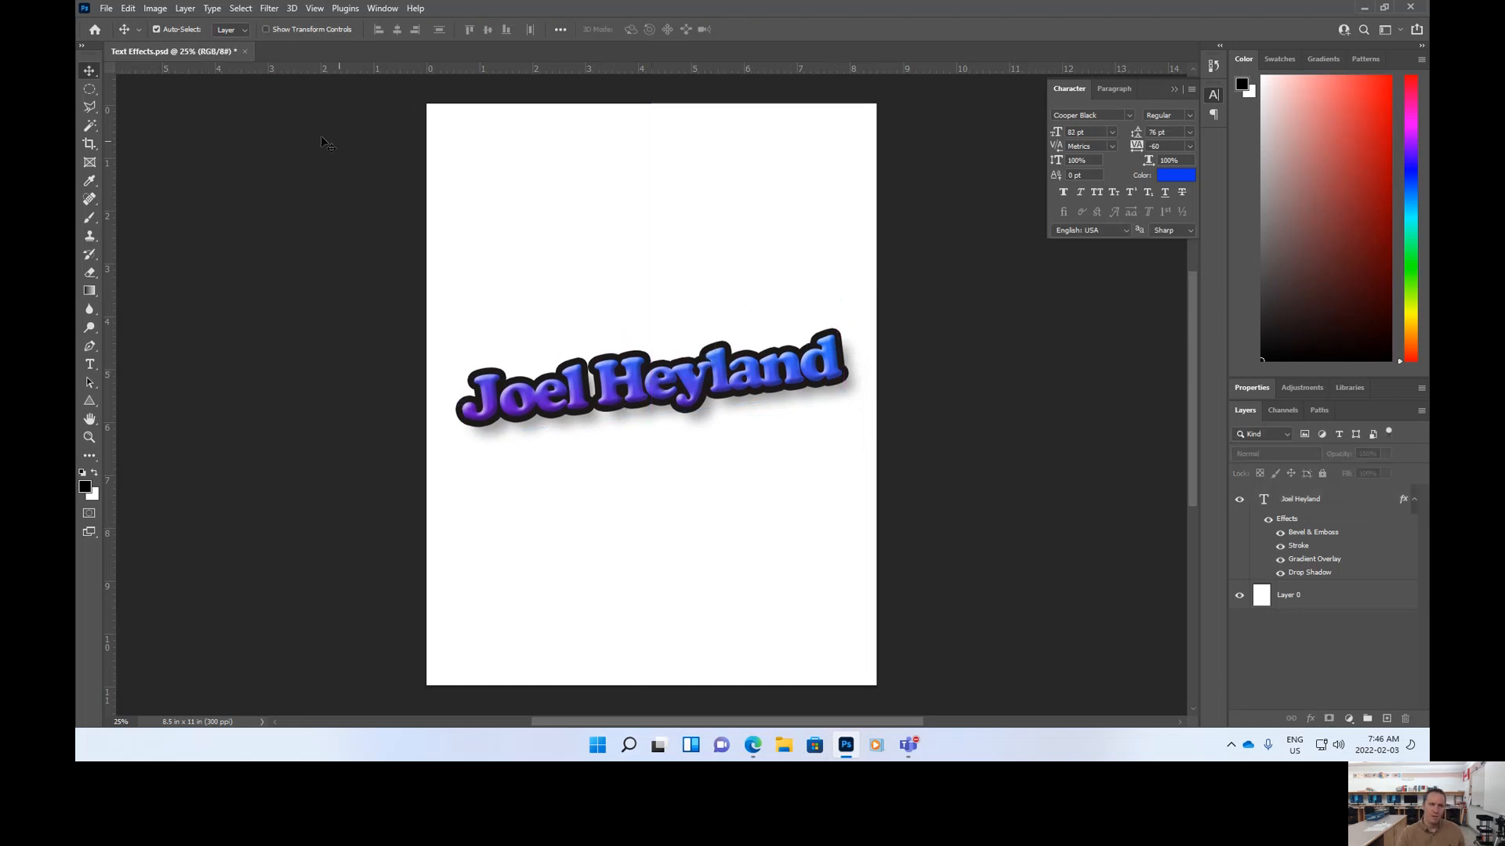
{"action": "left_click", "coordinate": [106, 8]}
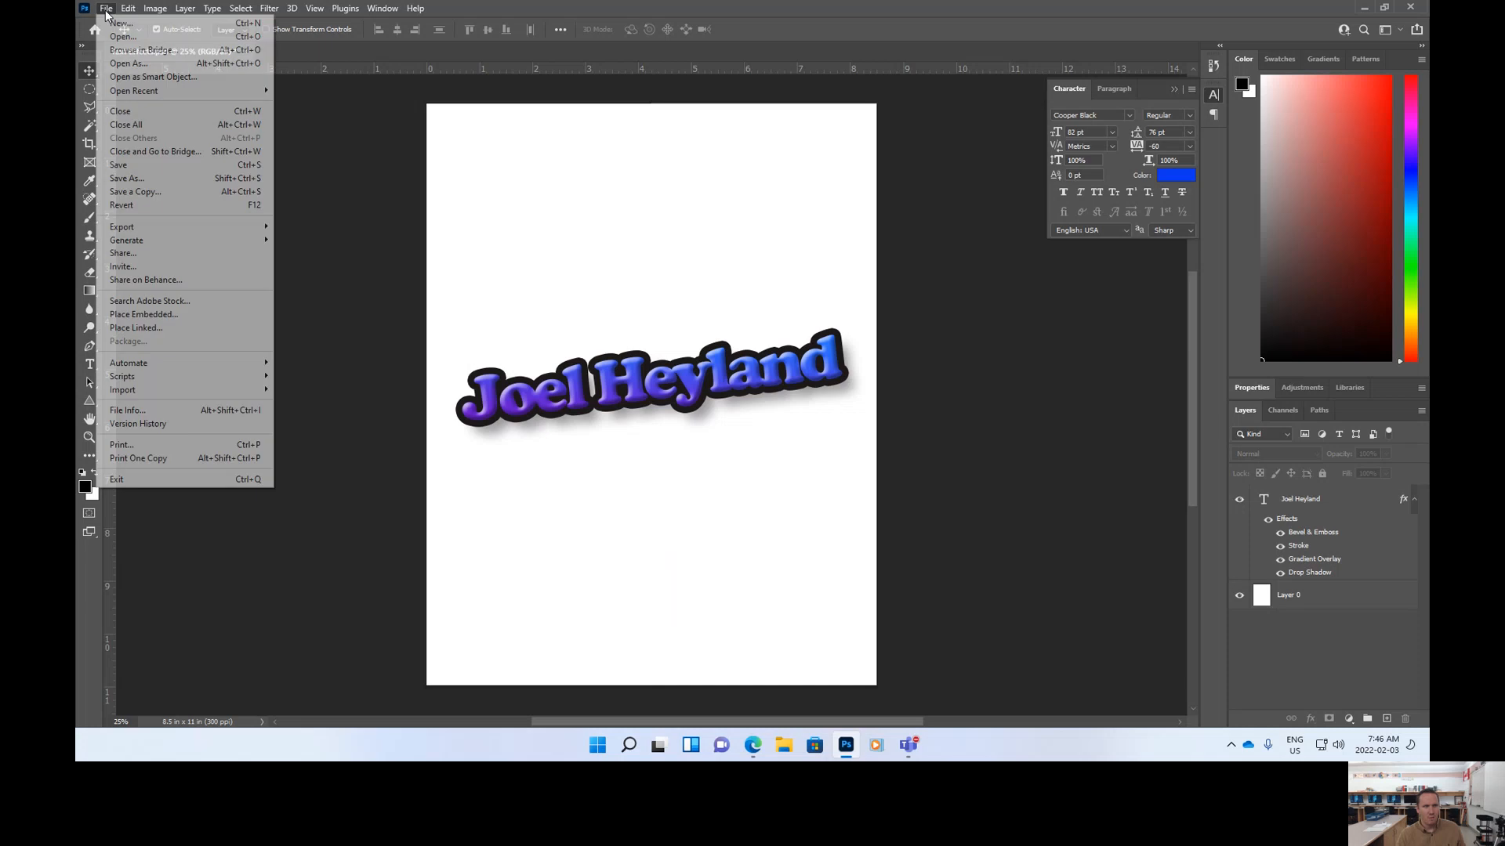
Save Text Effects.psd and select the Layer 0 background layer
{"action": "left_click", "coordinate": [133, 165]}
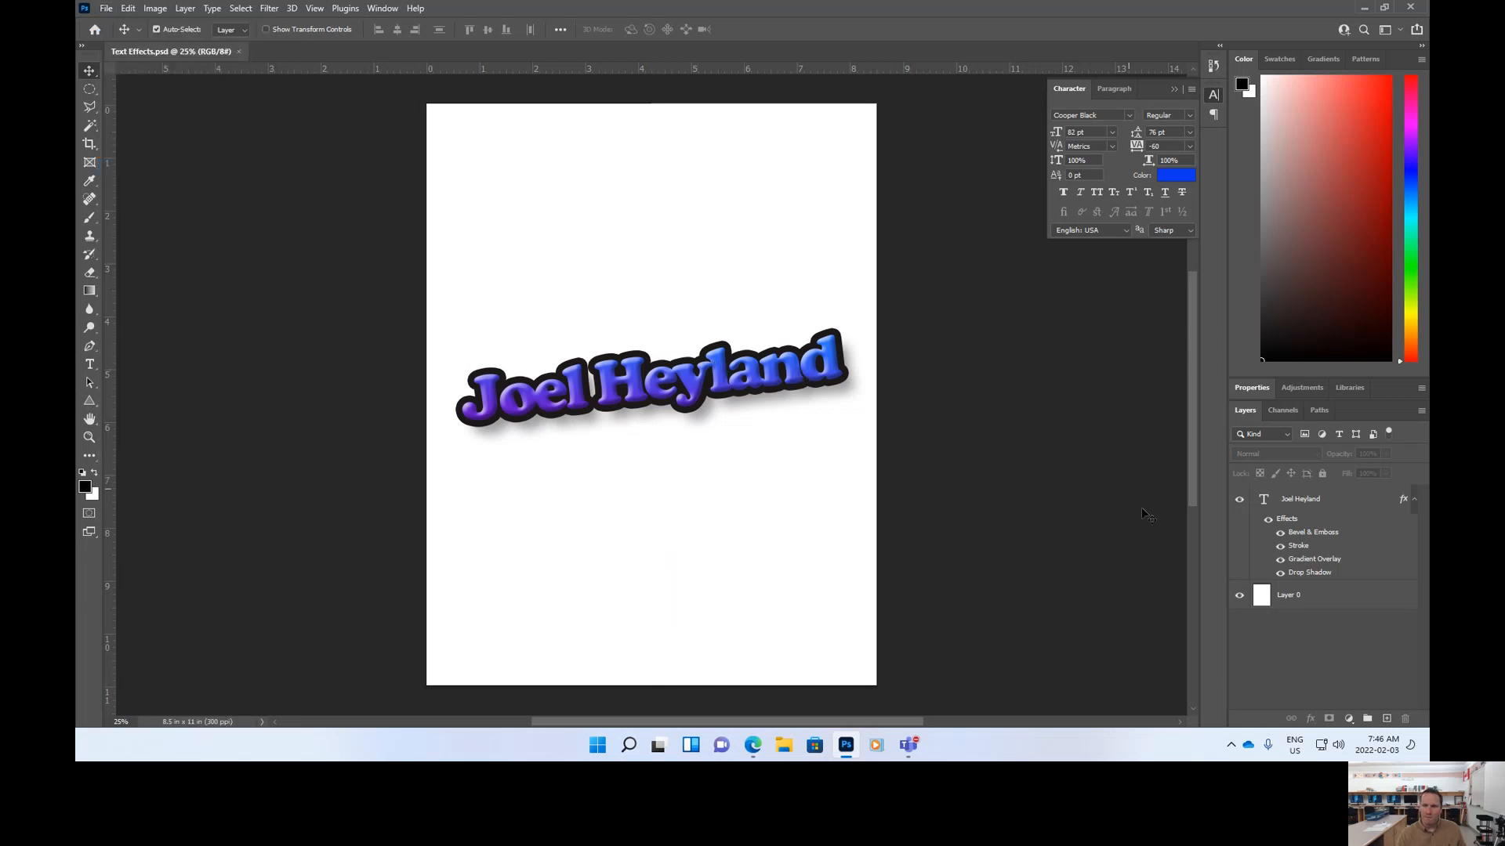
{"action": "left_click", "coordinate": [1264, 599]}
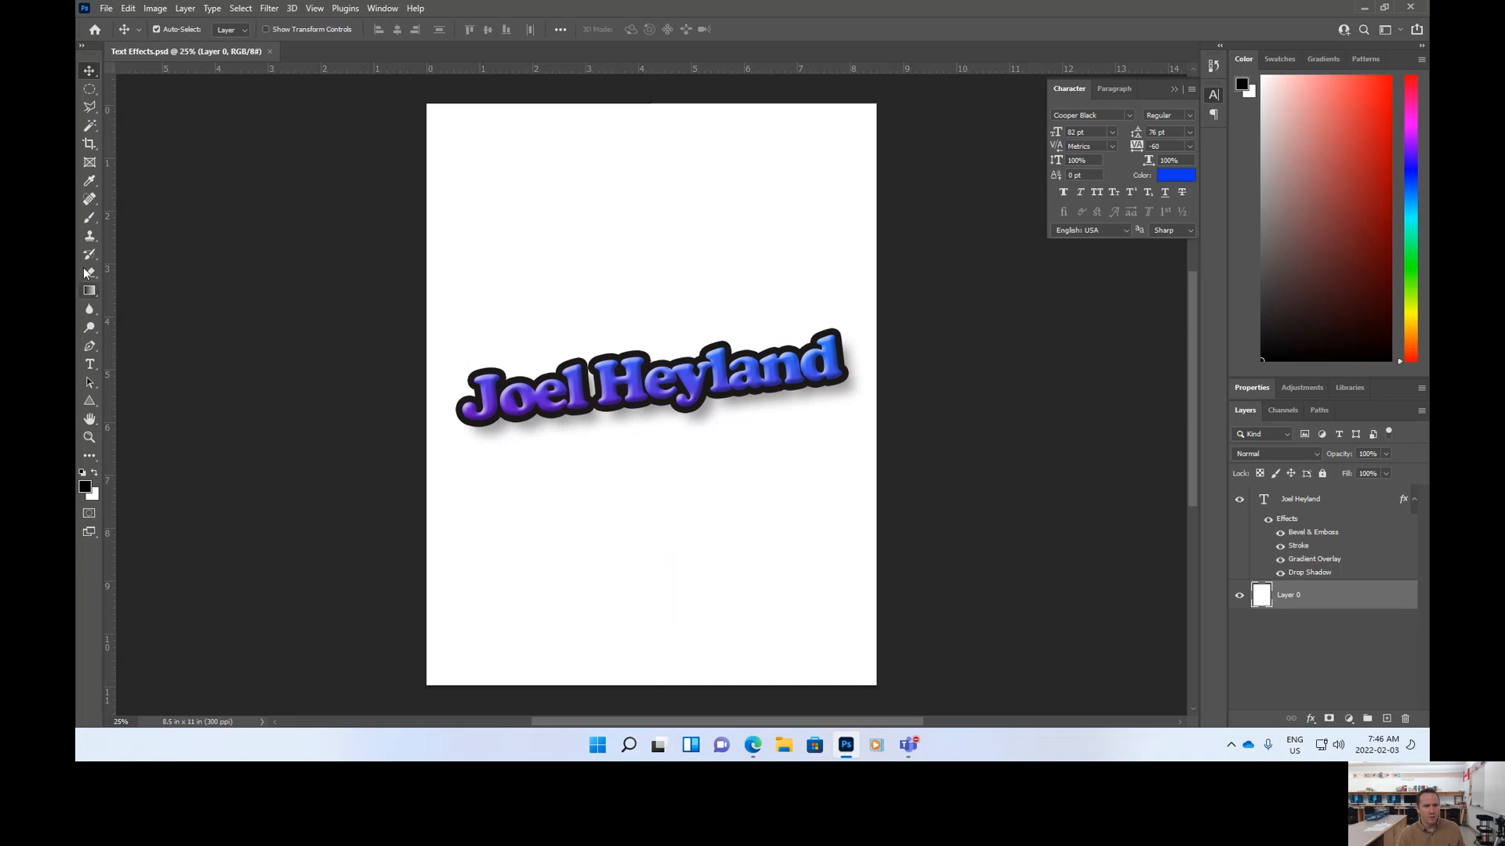
Swap the Gradient tool for the Paint Bucket Tool and open the foreground colour picker
{"action": "left_click", "coordinate": [90, 292]}
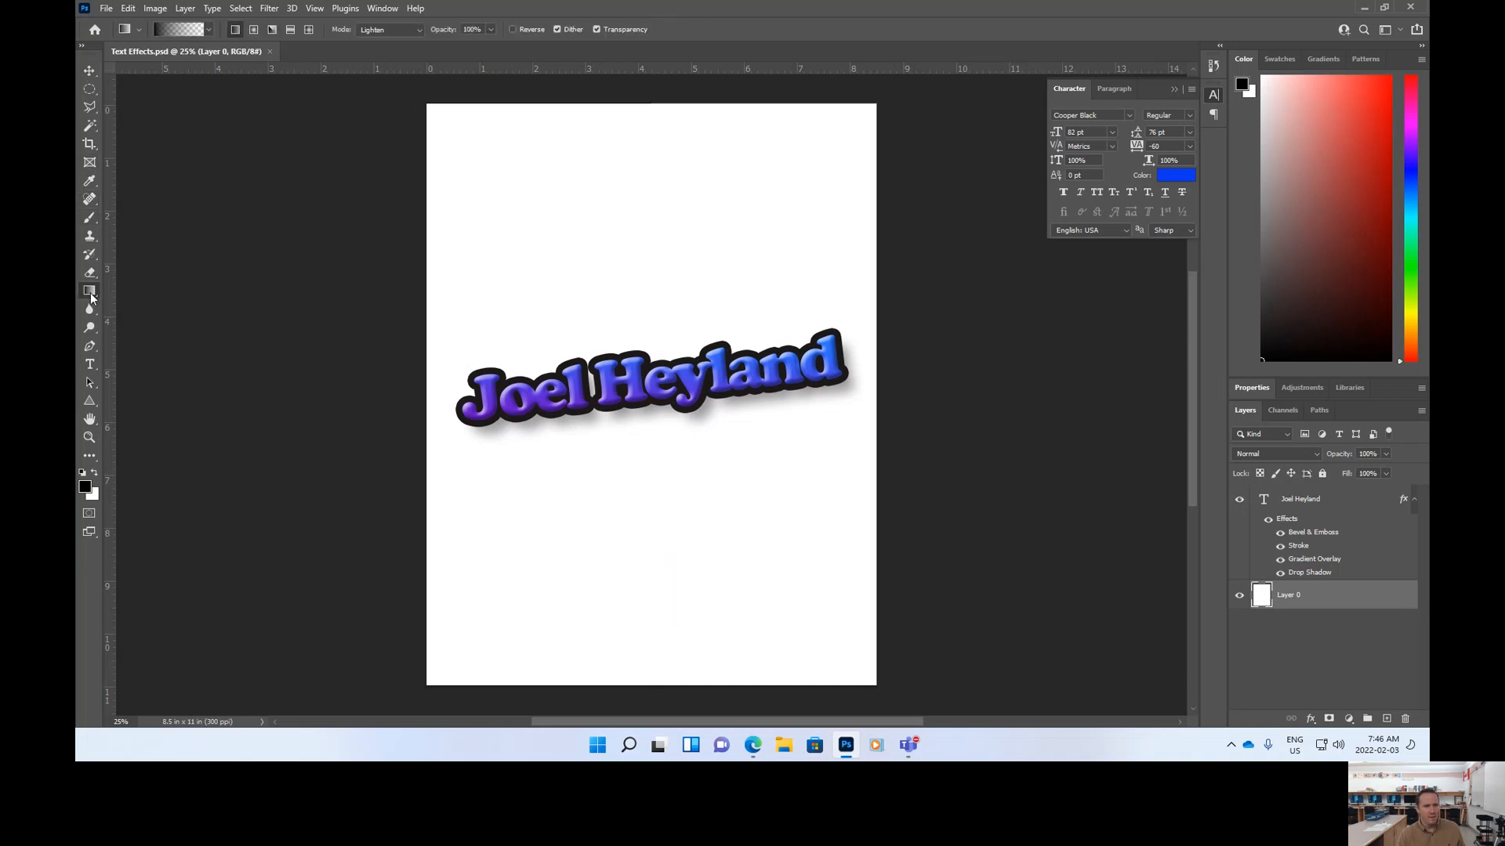
{"action": "right_click", "coordinate": [90, 292]}
{"action": "left_click", "coordinate": [91, 294]}
{"action": "right_click", "coordinate": [91, 294]}
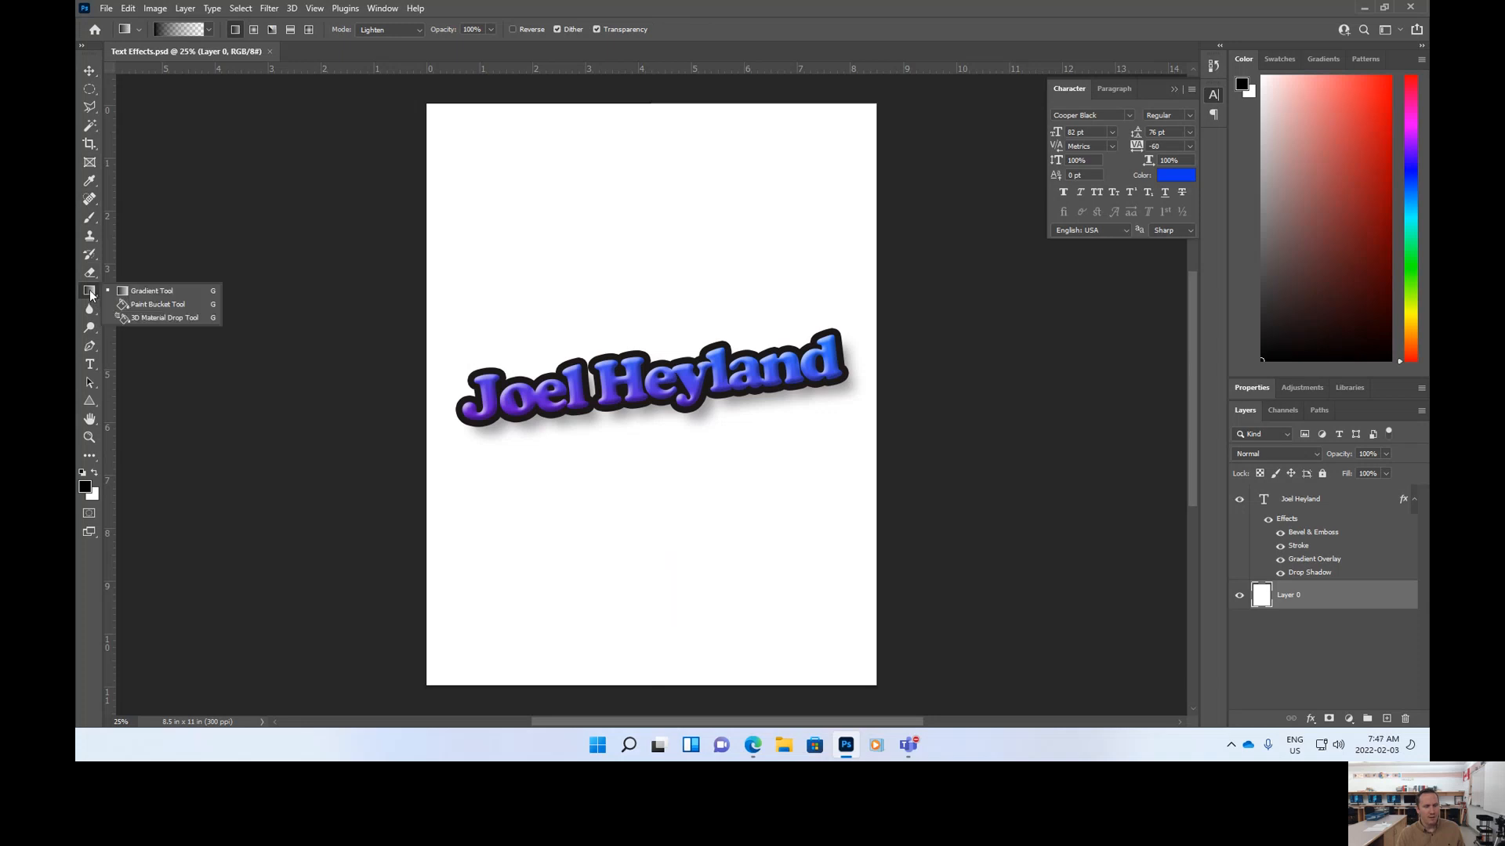
{"action": "left_click", "coordinate": [90, 295]}
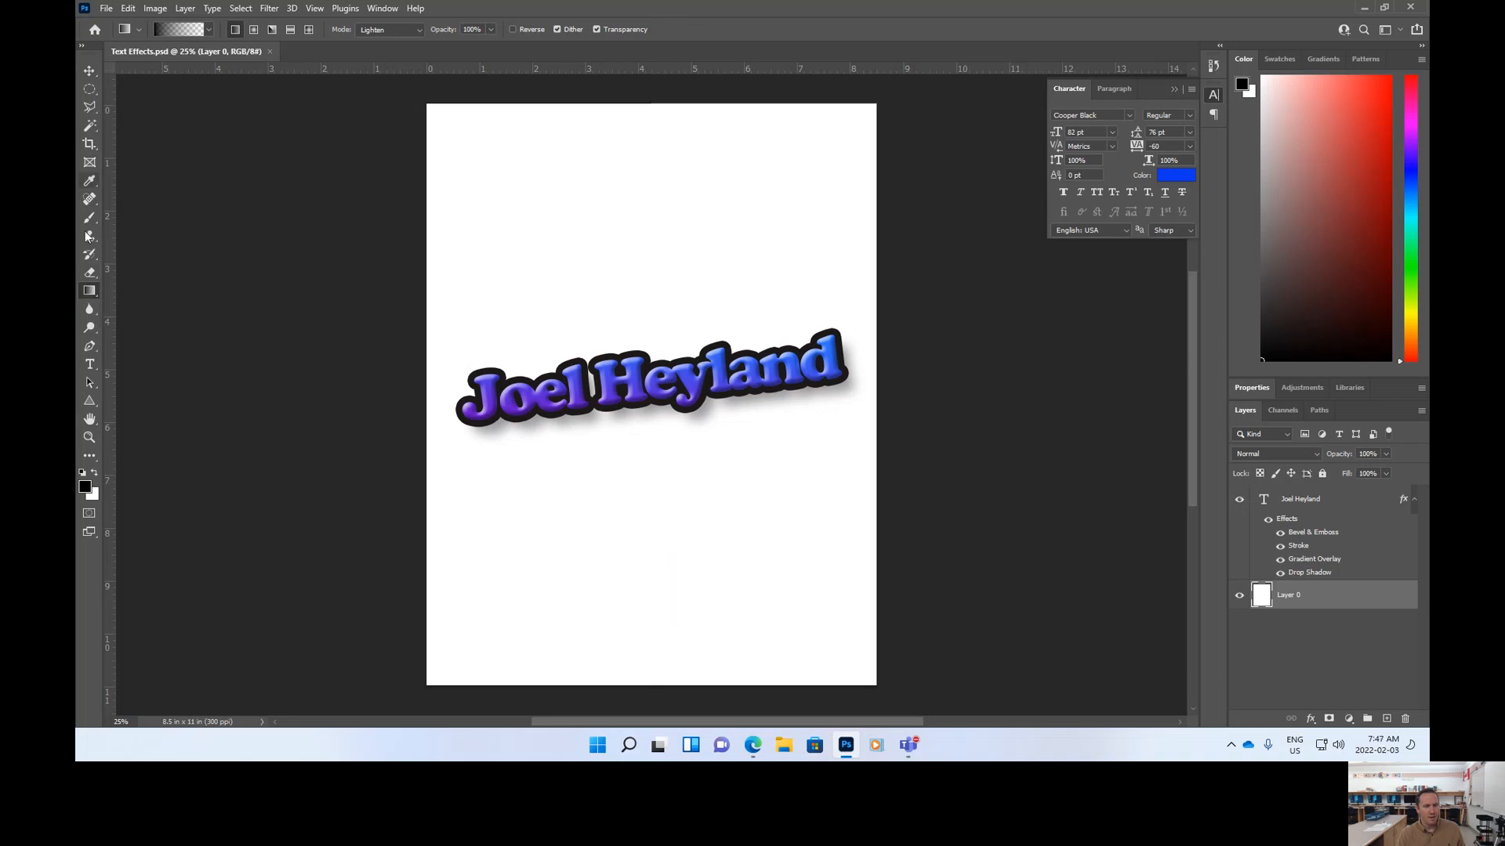
{"action": "right_click", "coordinate": [92, 294]}
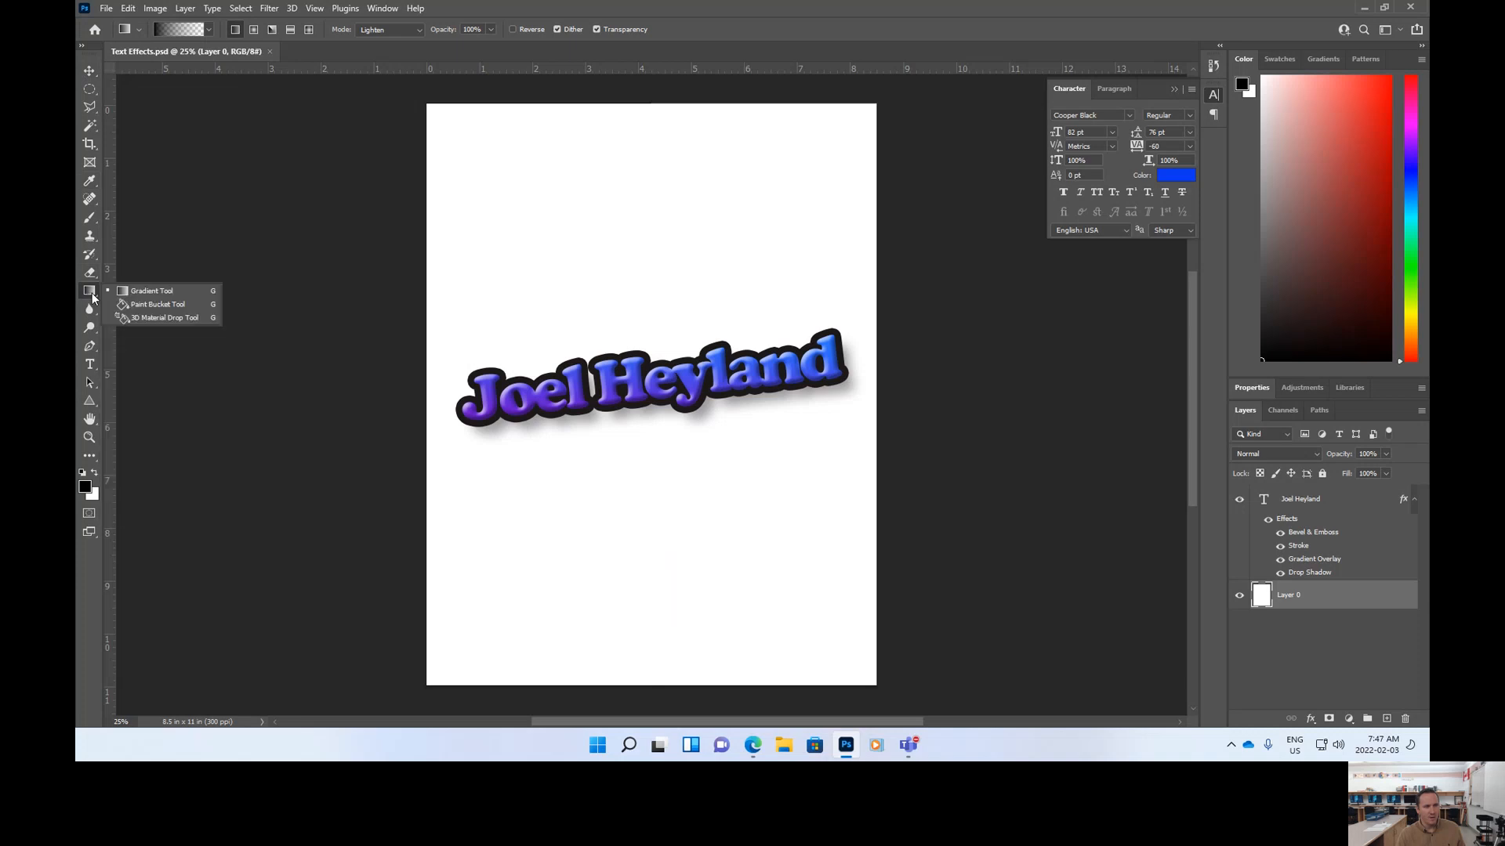
{"action": "left_click", "coordinate": [170, 307]}
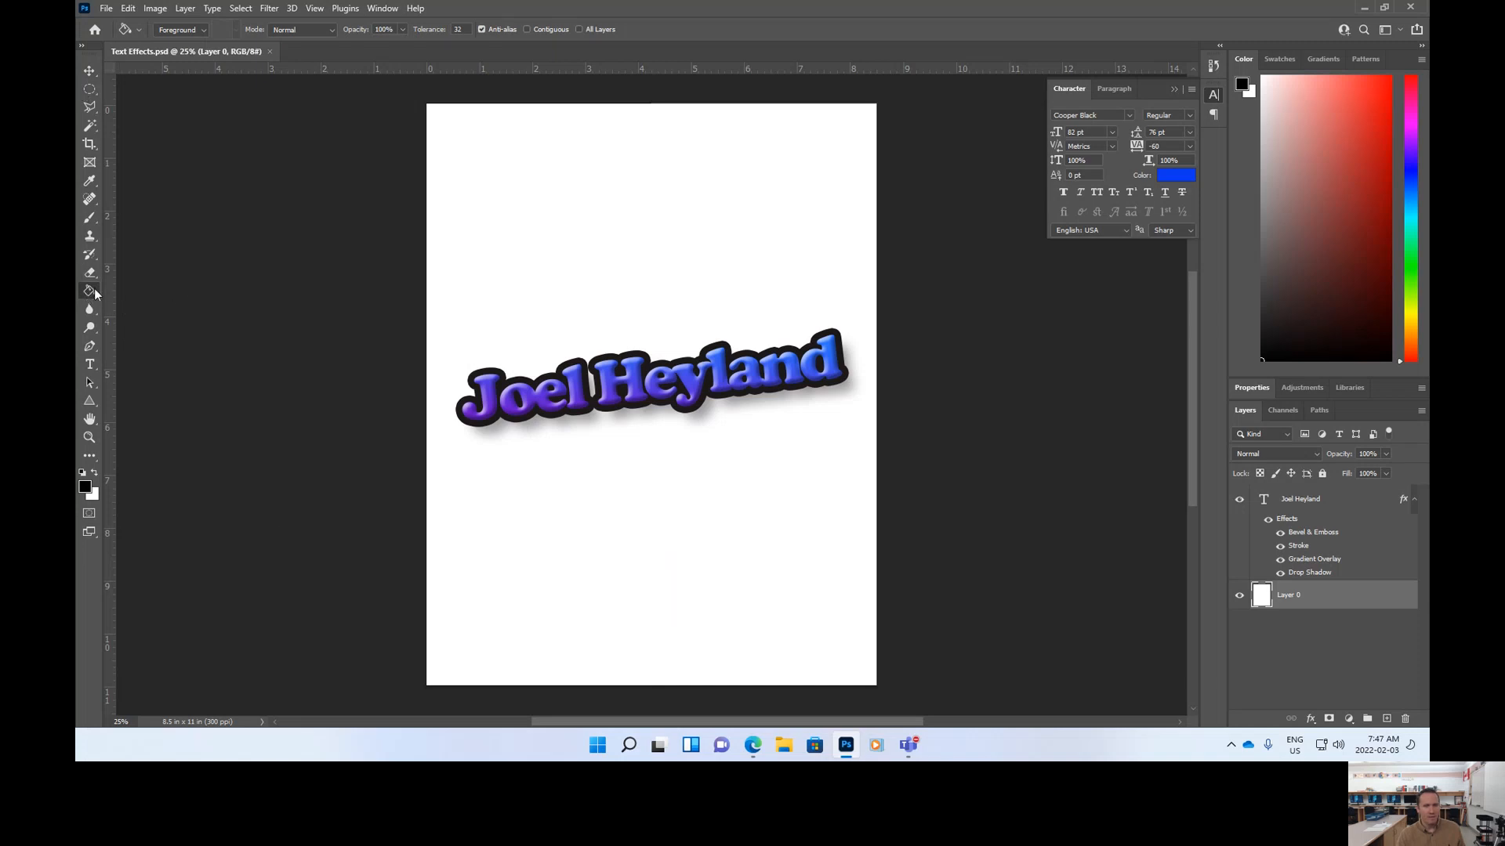
{"action": "left_click", "coordinate": [85, 488]}
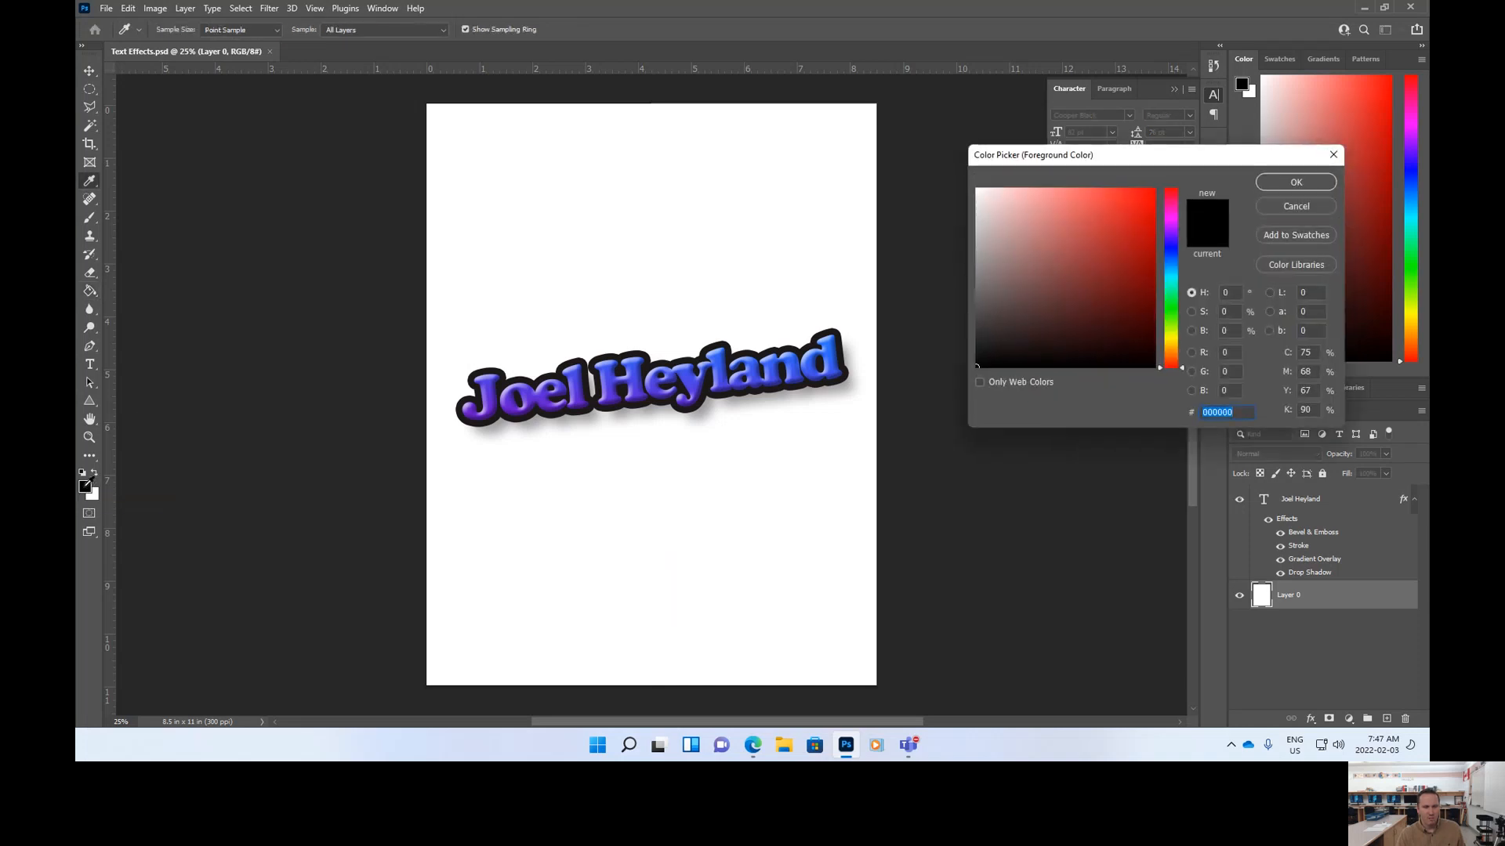
Choose a pale blue sampled from the text's blue and bucket-fill the page background
{"action": "left_click", "coordinate": [1120, 227]}
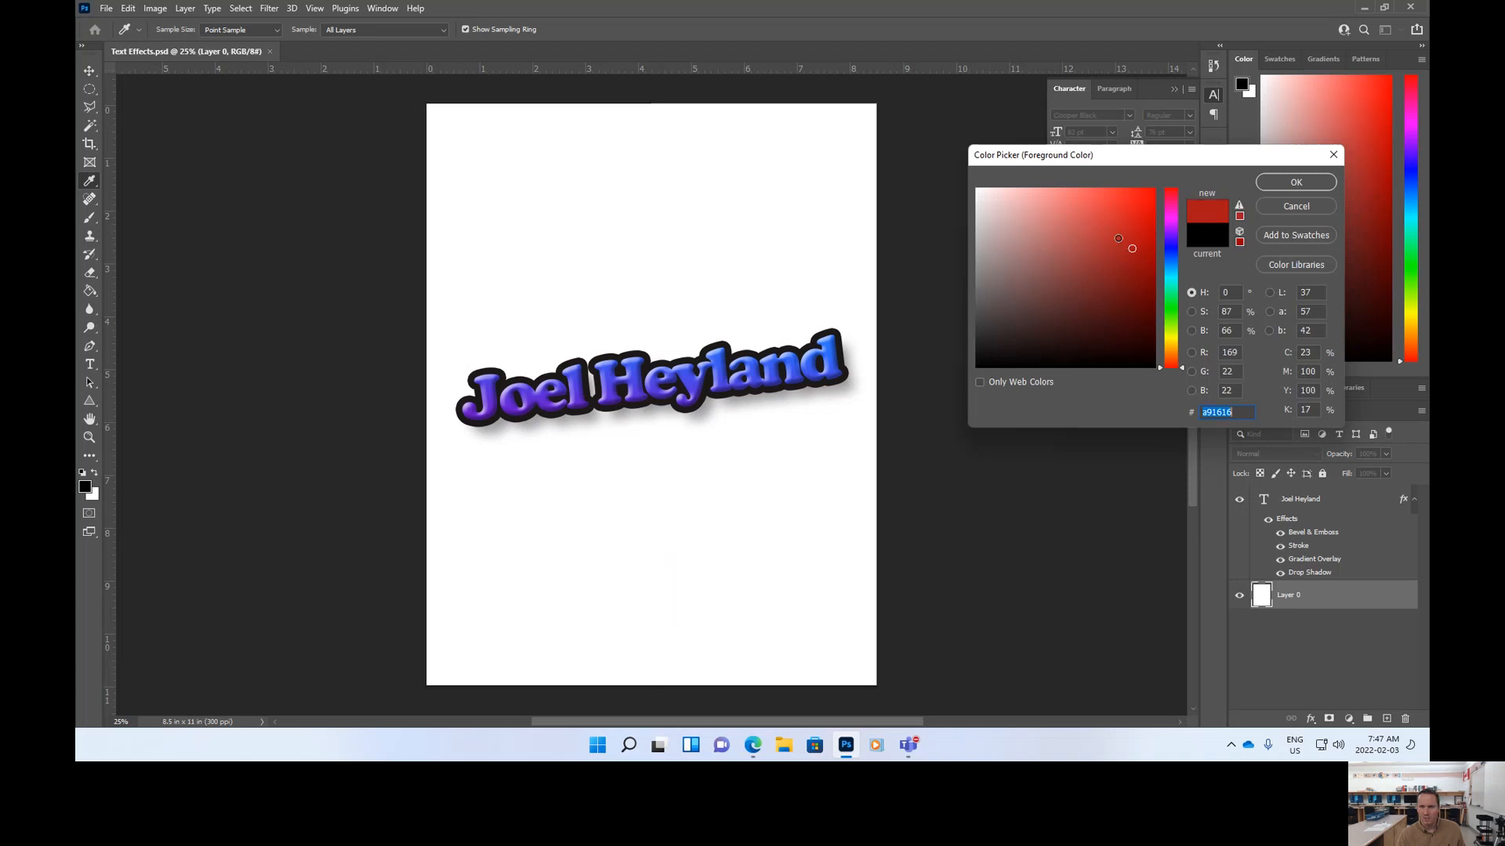
{"action": "left_click", "coordinate": [810, 350]}
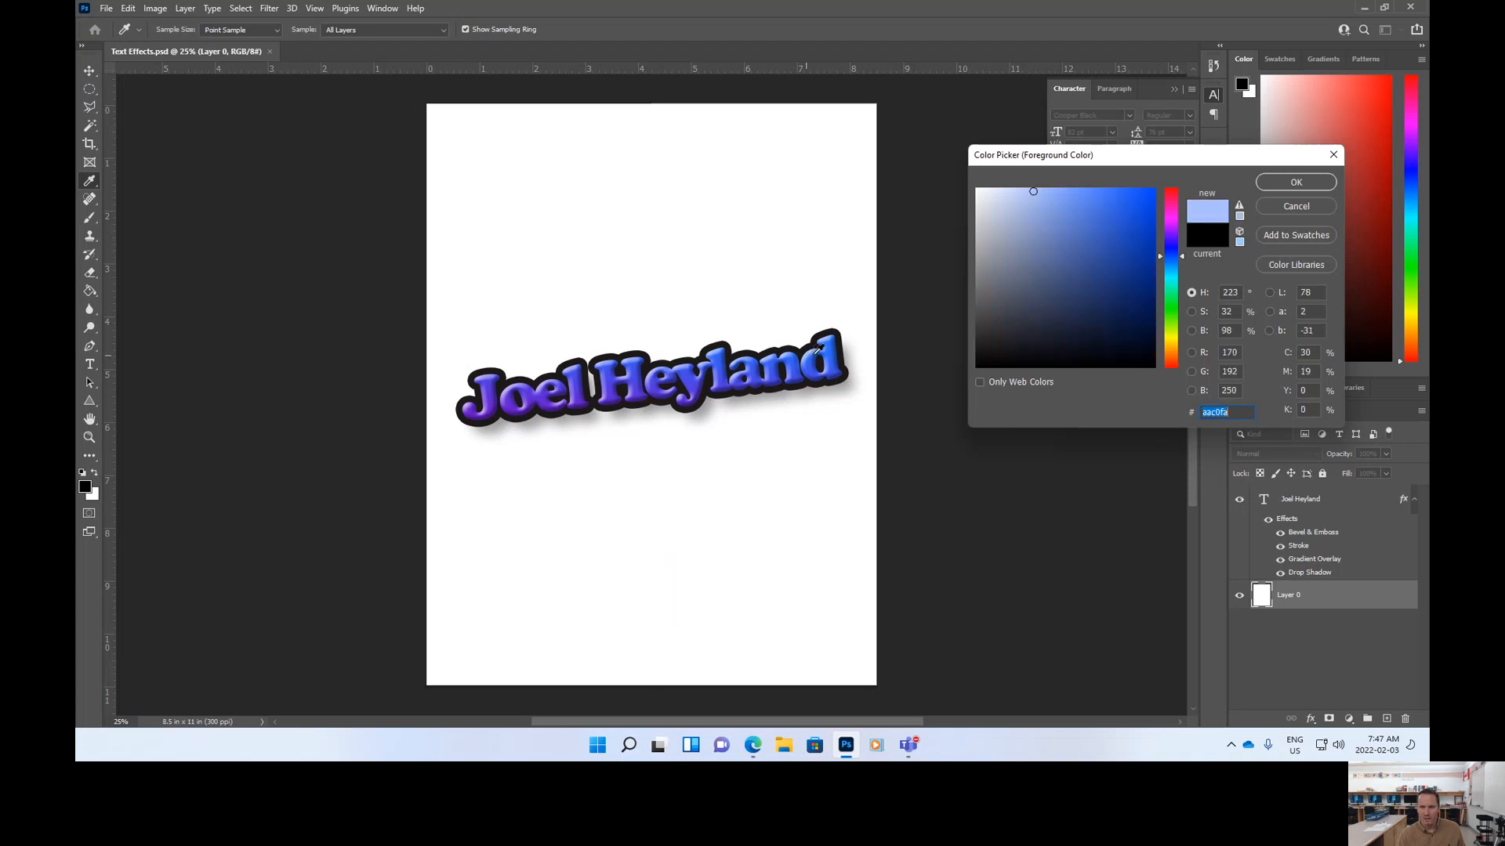
{"action": "left_click", "coordinate": [996, 192]}
{"action": "left_click", "coordinate": [996, 203]}
{"action": "left_click", "coordinate": [1313, 185]}
{"action": "key", "text": "g"}
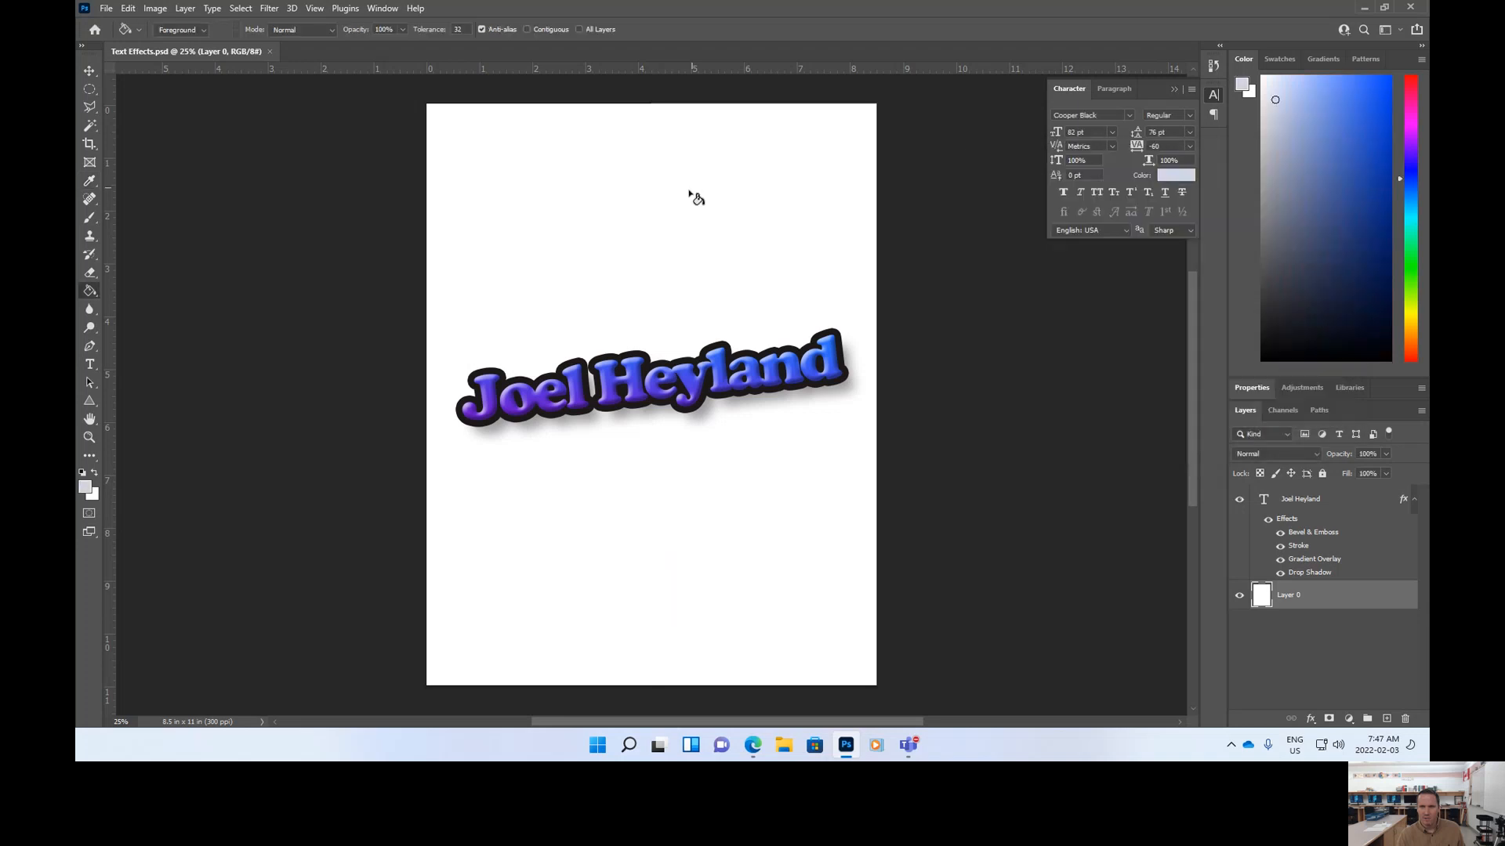
{"action": "left_click", "coordinate": [658, 256]}
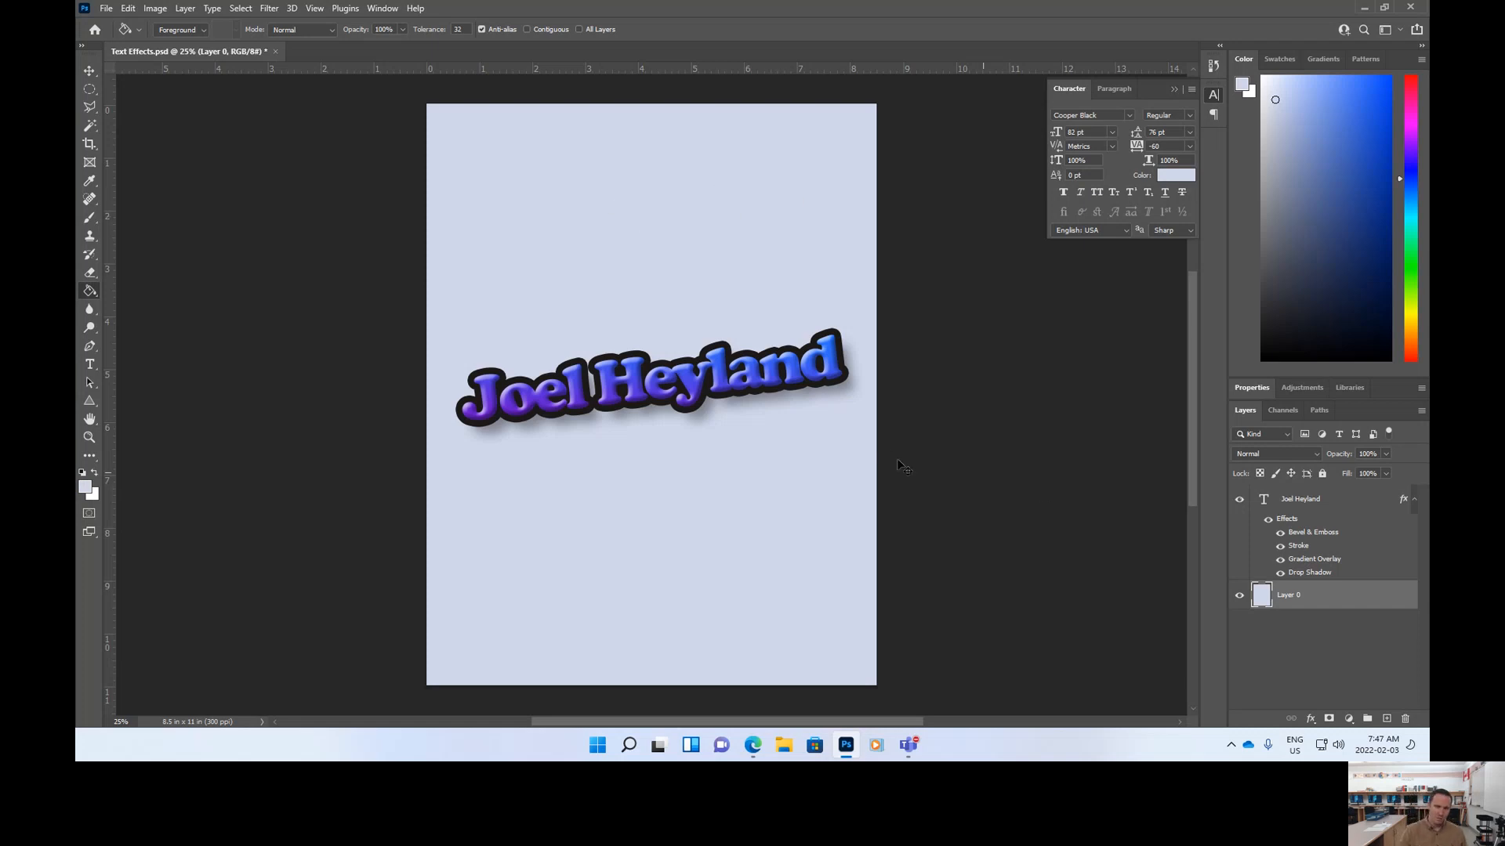
Save Text Effects.psd with the new background, then bring up the Teams window
{"action": "left_click", "coordinate": [102, 11]}
{"action": "left_click", "coordinate": [121, 167]}
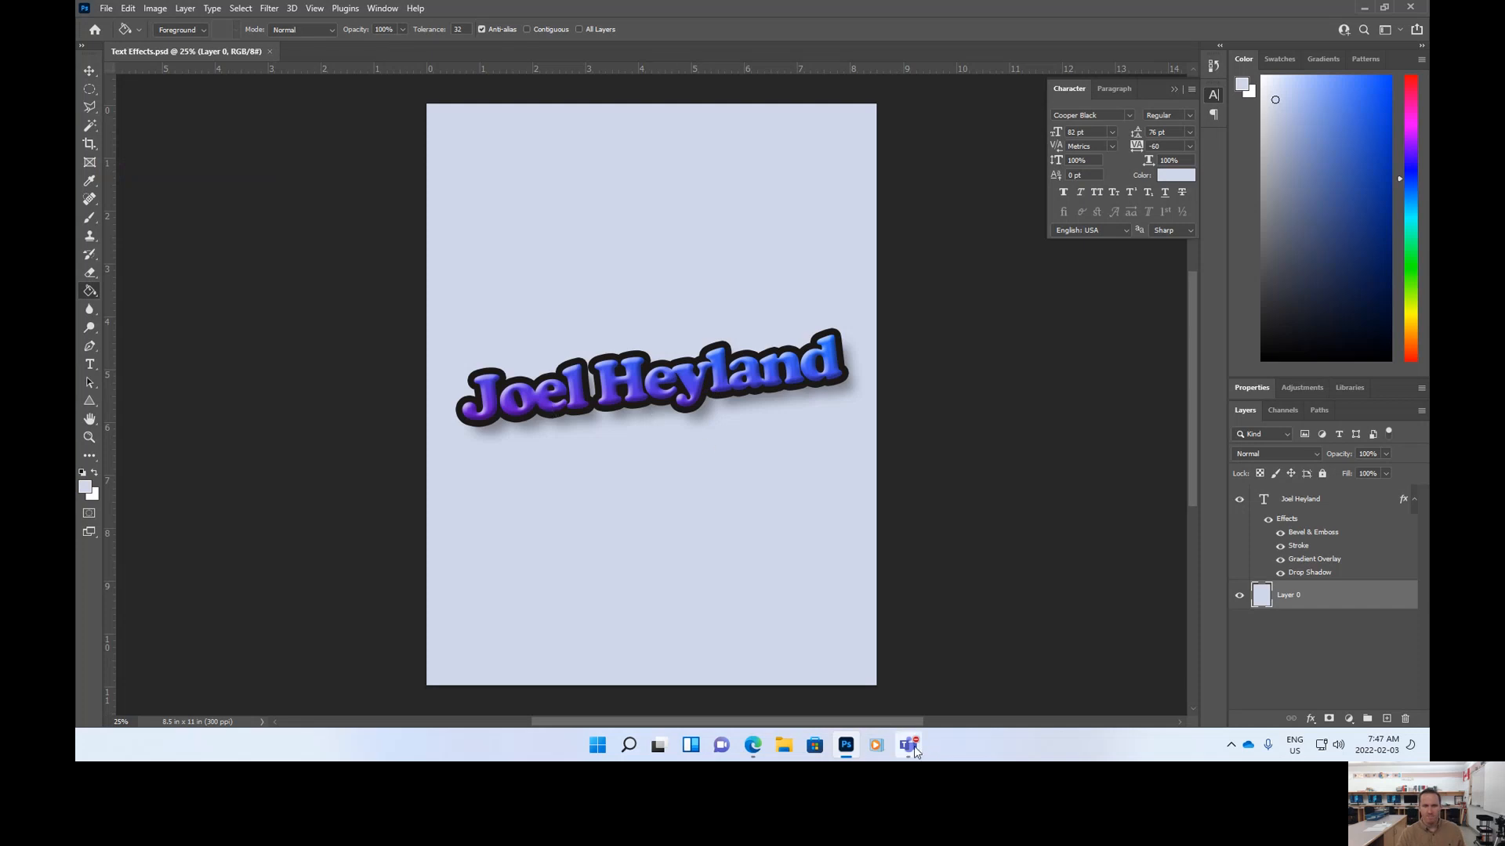
{"action": "mouse_move", "coordinate": [914, 751]}
{"action": "left_click", "coordinate": [1060, 643]}
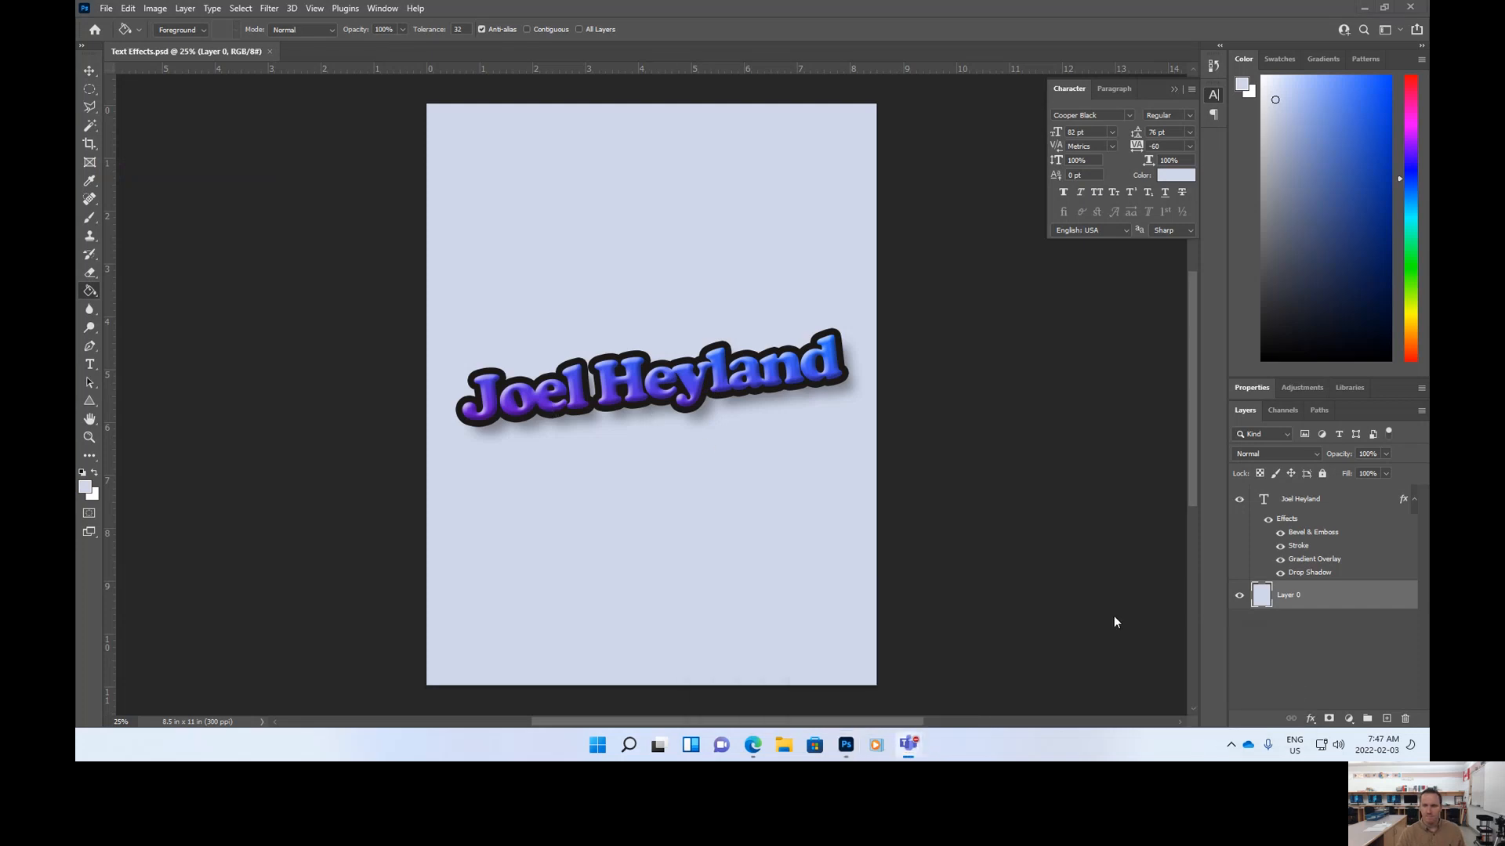